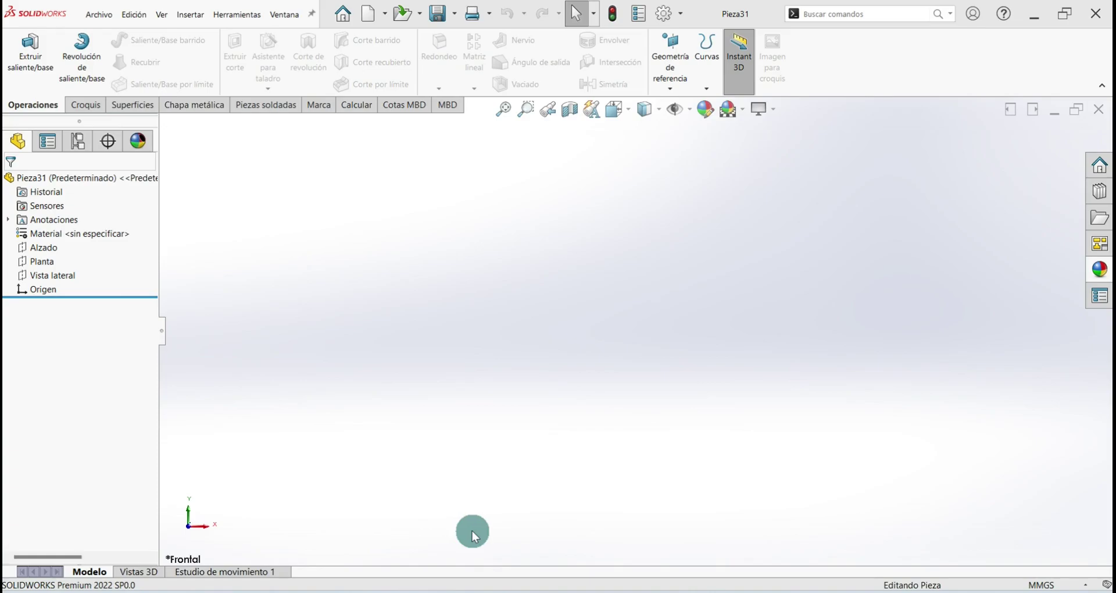
- Start a new sketch from the Croquis tab so the default planes appear for selection
{"action": "left_click", "coordinate": [85, 105]}
{"action": "left_click", "coordinate": [21, 46]}
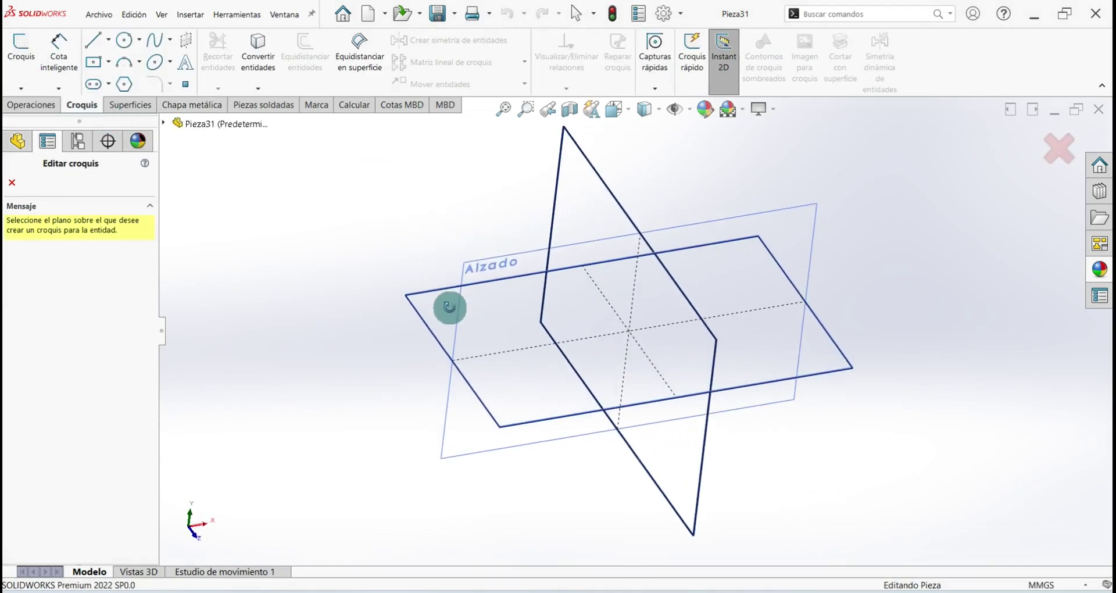
- On the Alzado plane, draw a horizontal construction centreline through the origin
{"action": "left_click", "coordinate": [482, 241]}
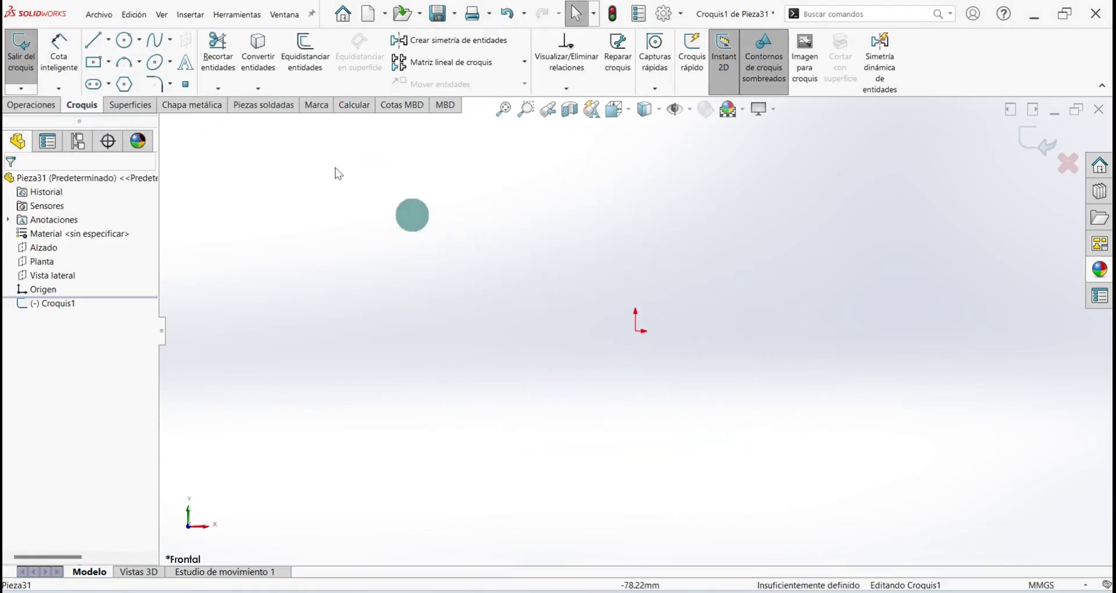
{"action": "left_click", "coordinate": [109, 39]}
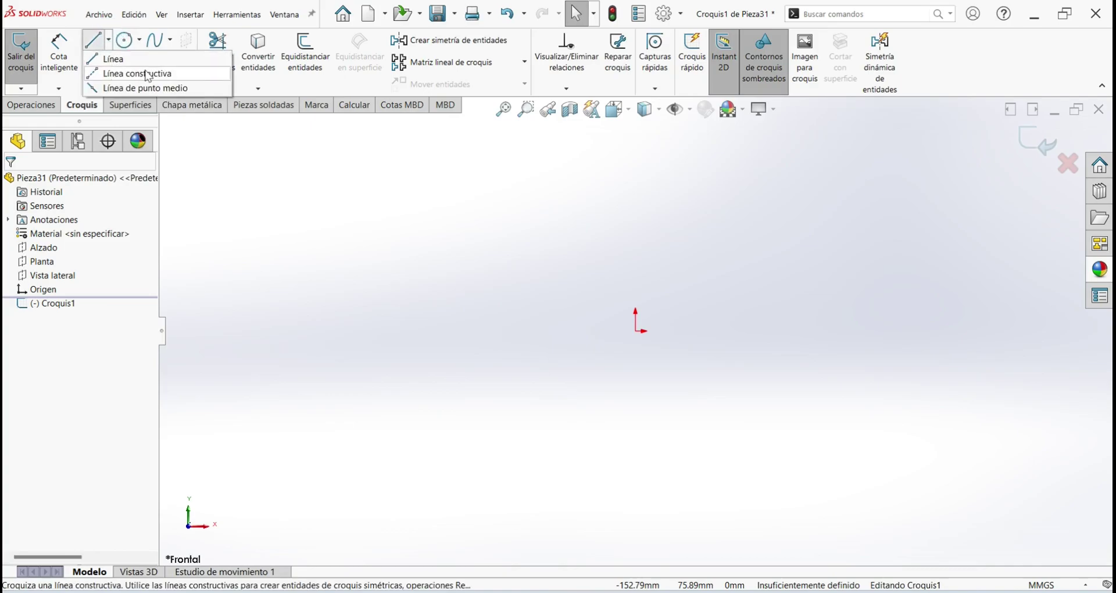
{"action": "left_click", "coordinate": [148, 74]}
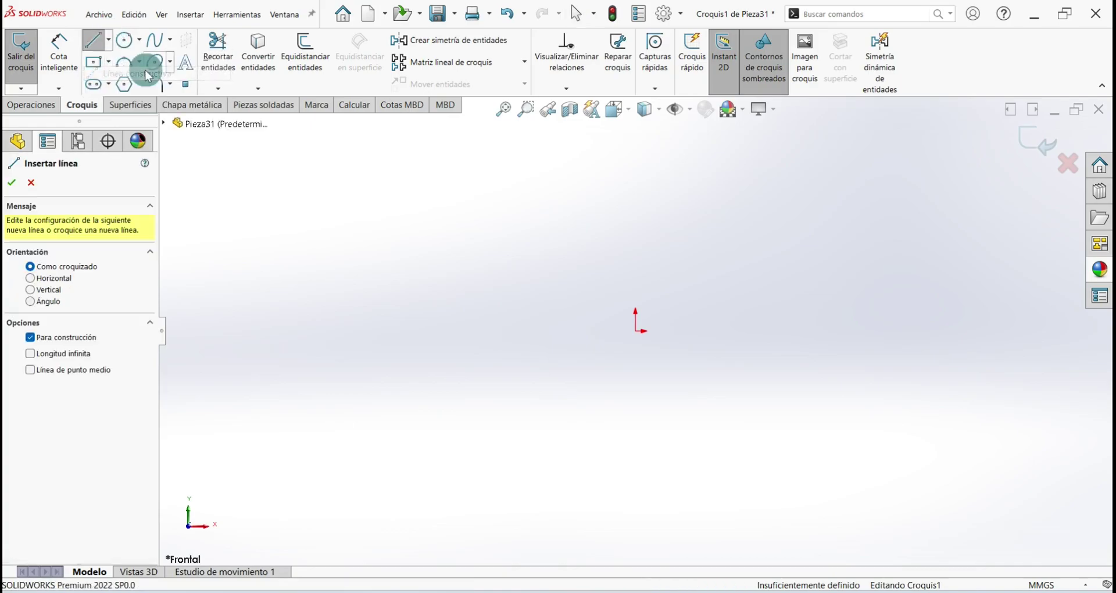
{"action": "left_click", "coordinate": [636, 330]}
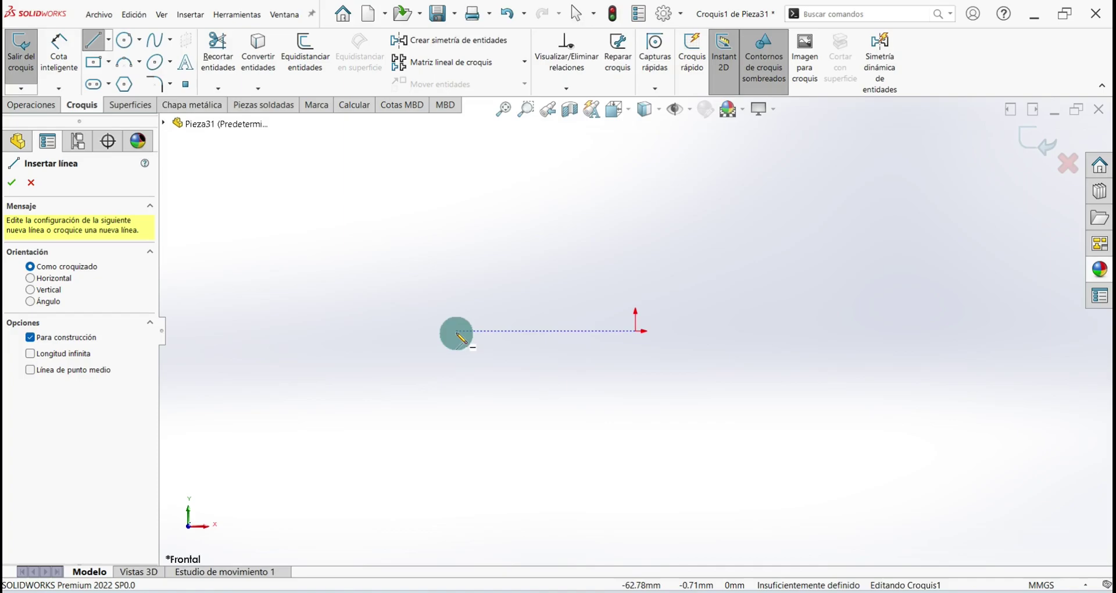
{"action": "left_click", "coordinate": [456, 331]}
{"action": "left_click", "coordinate": [834, 331]}
{"action": "right_click", "coordinate": [844, 233]}
{"action": "left_click", "coordinate": [873, 241]}
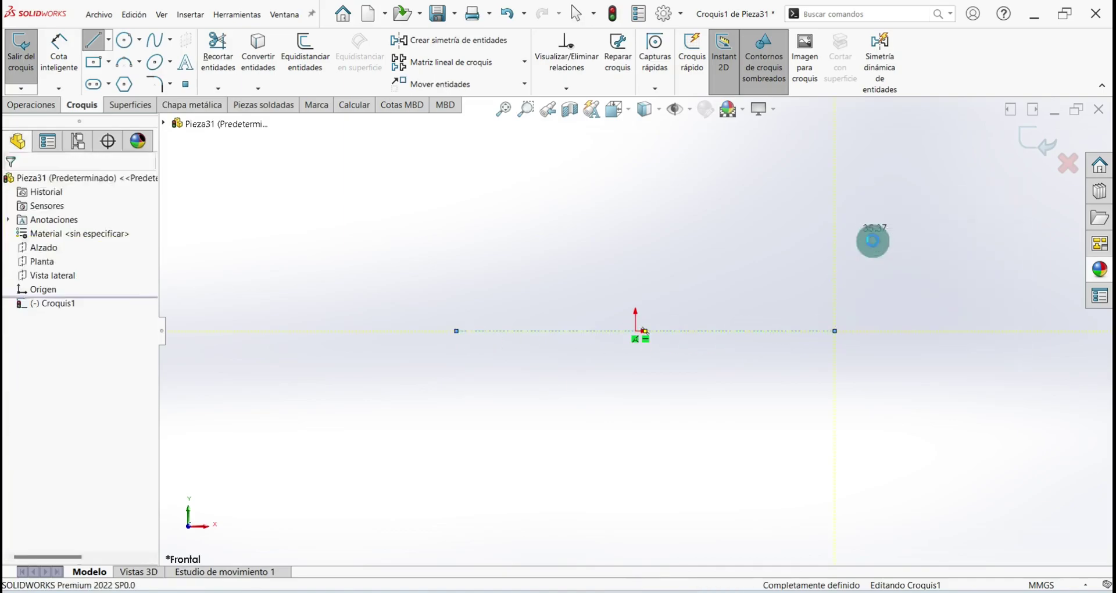
- Dimension the centreline 150 mm long, with its left end 150/2 (75 mm) from the origin
{"action": "left_click", "coordinate": [77, 50]}
{"action": "left_click", "coordinate": [565, 332]}
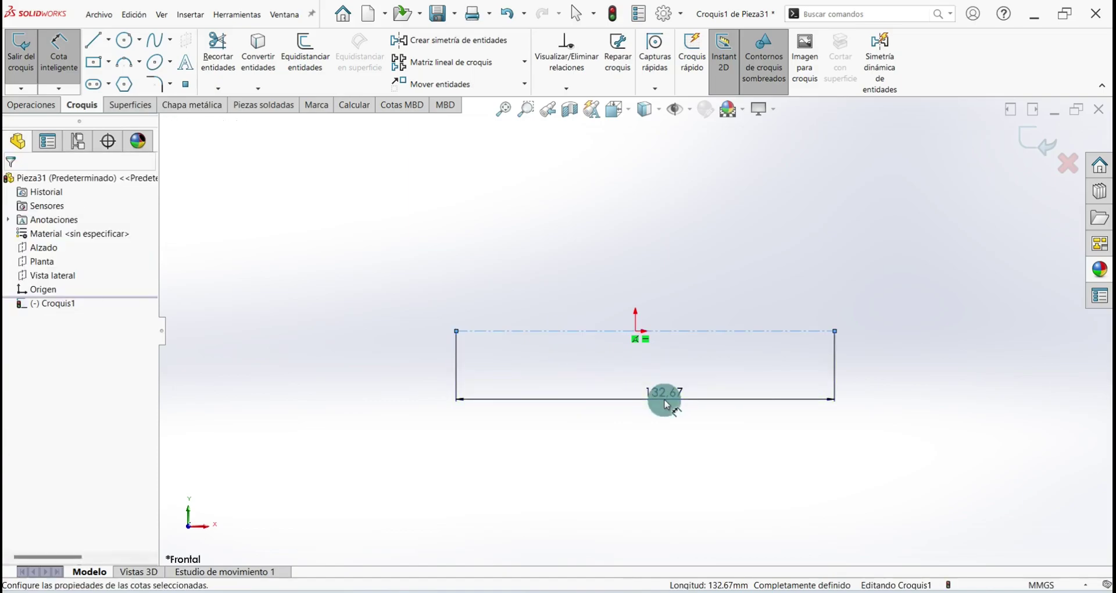
{"action": "left_click", "coordinate": [664, 399]}
{"action": "type", "text": "150"}
{"action": "key", "text": "Return"}
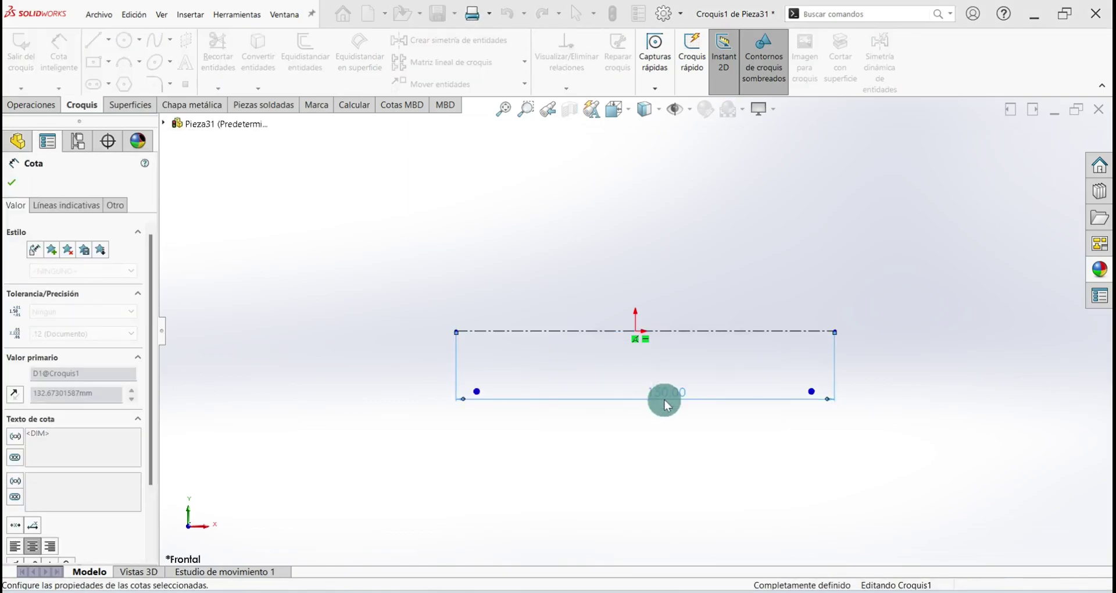
{"action": "left_click", "coordinate": [457, 331]}
{"action": "left_click", "coordinate": [635, 331]}
{"action": "left_click", "coordinate": [579, 288]}
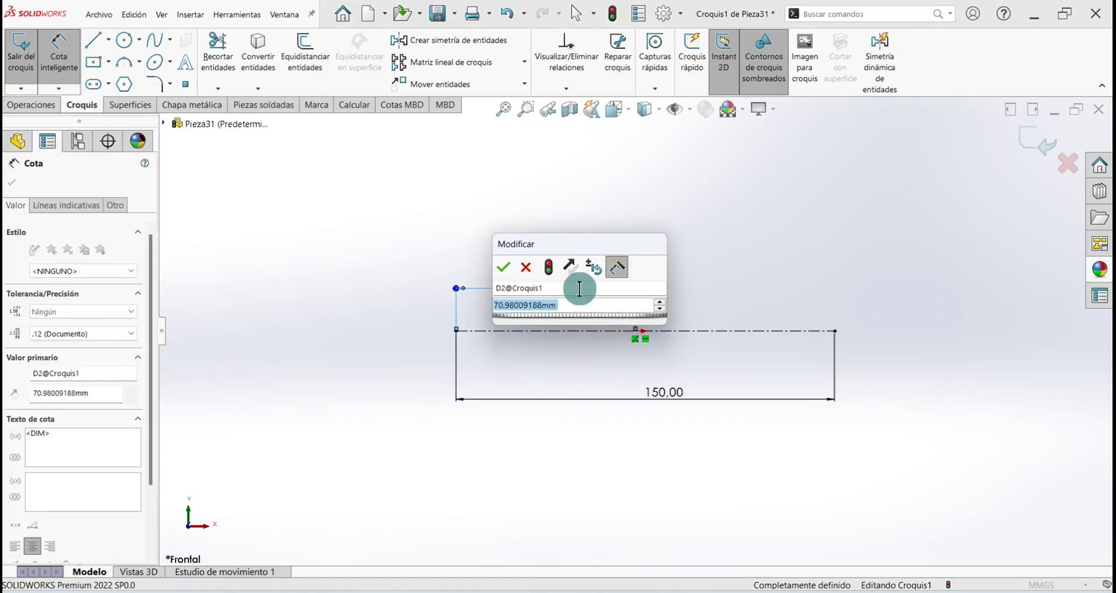
{"action": "type", "text": "150/2"}
{"action": "key", "text": "Return"}
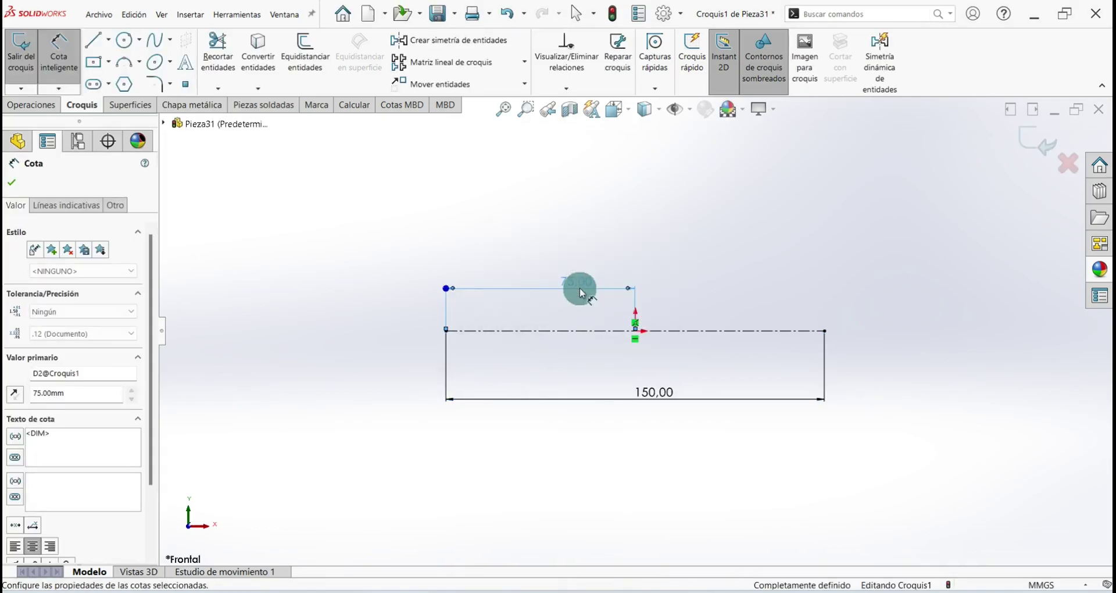
{"action": "left_click", "coordinate": [10, 185]}
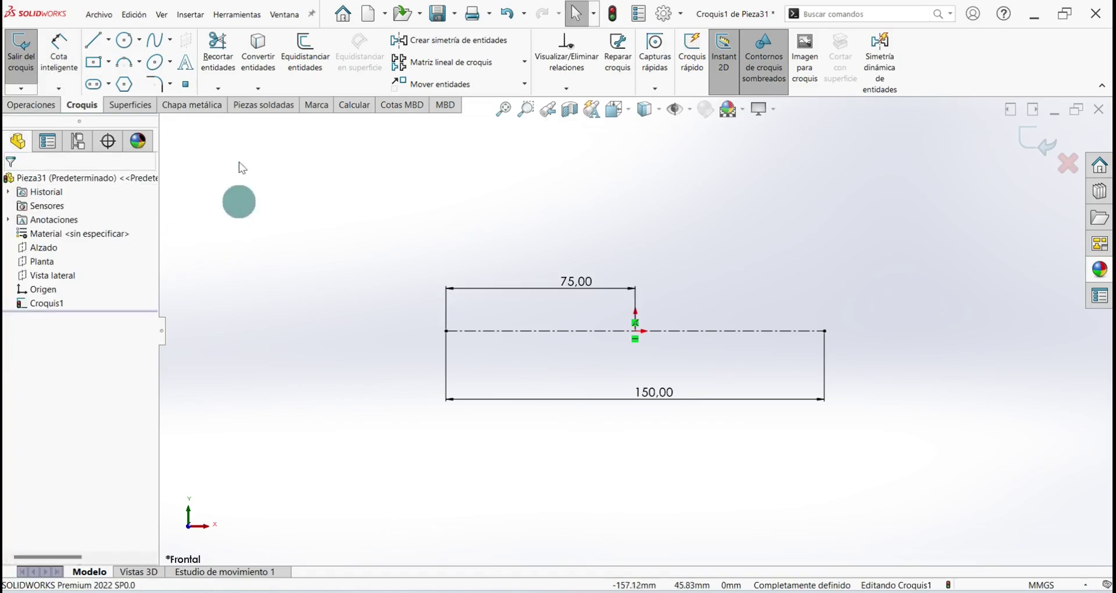
- Draw a five-point spline arching from the centreline's left end over the origin to its right end
{"action": "left_click", "coordinate": [158, 42]}
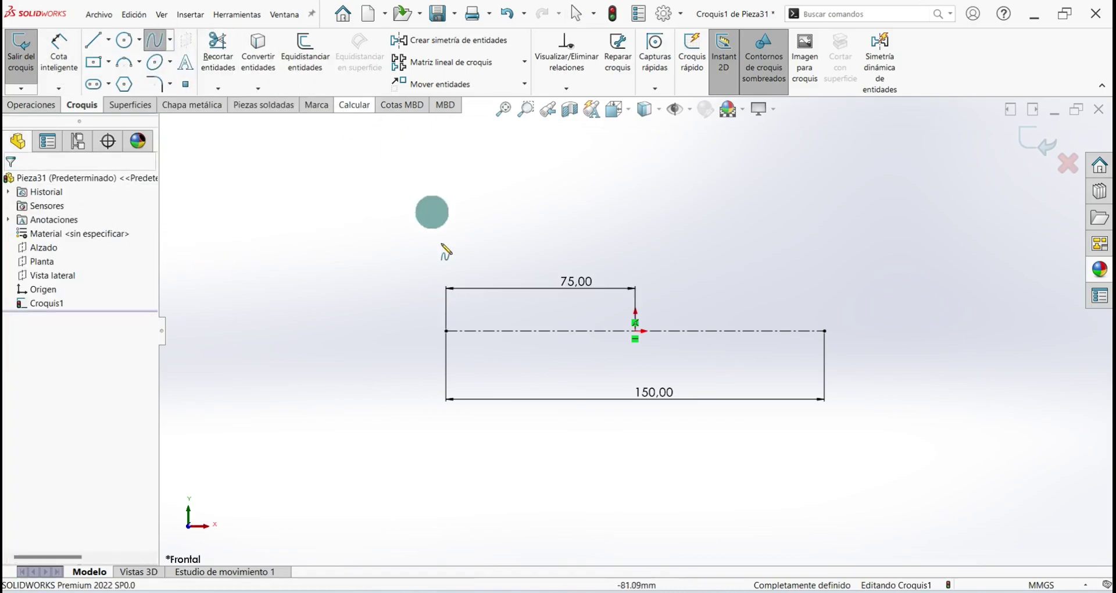
{"action": "left_click", "coordinate": [447, 331]}
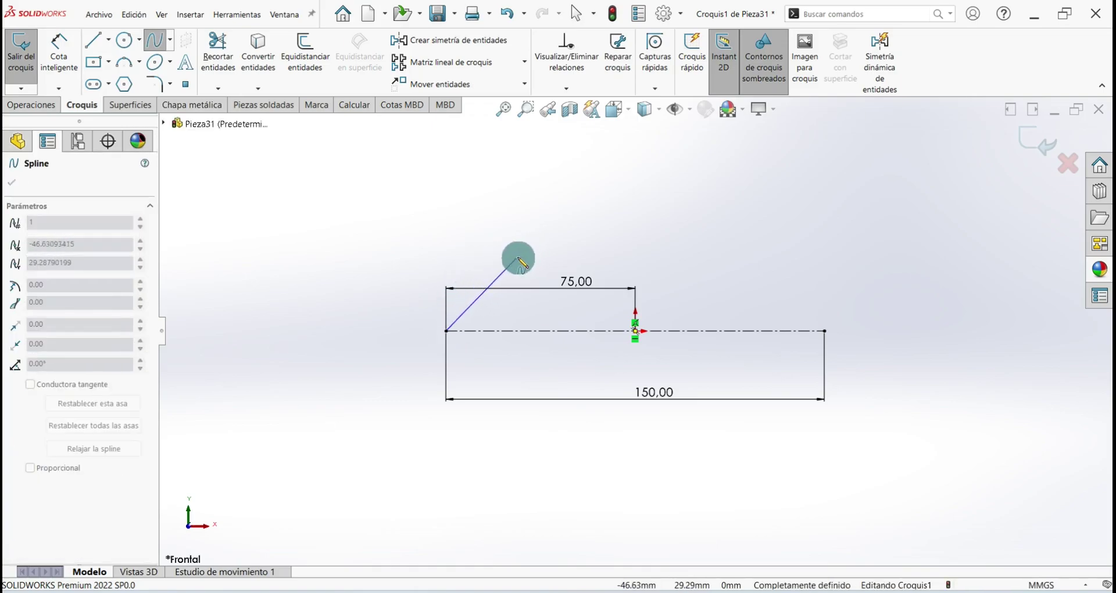
{"action": "left_click", "coordinate": [518, 256]}
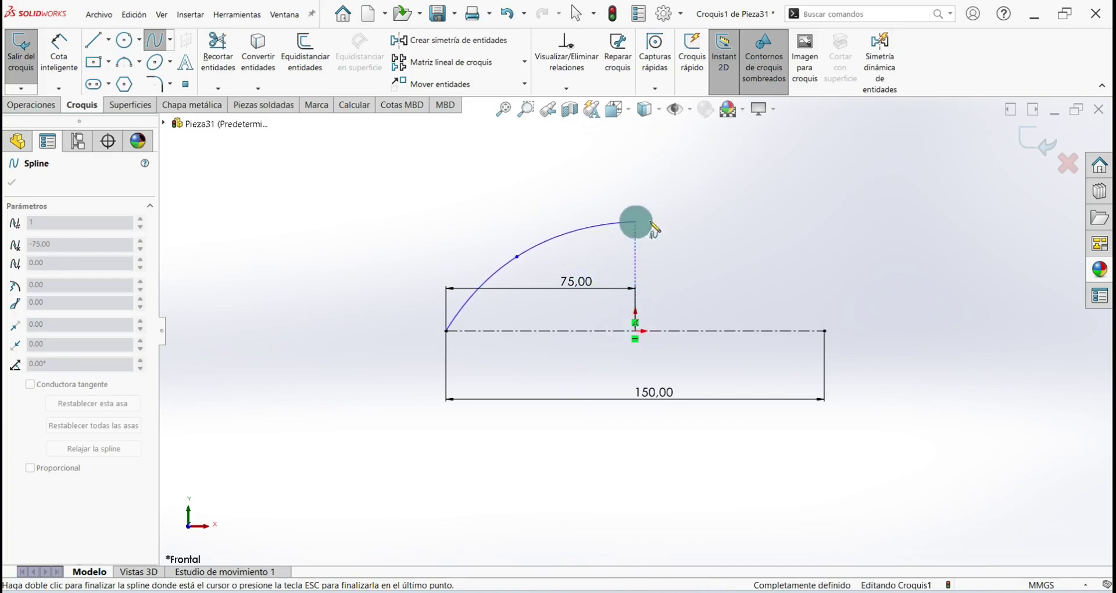
{"action": "left_click", "coordinate": [636, 222]}
{"action": "left_click", "coordinate": [761, 258]}
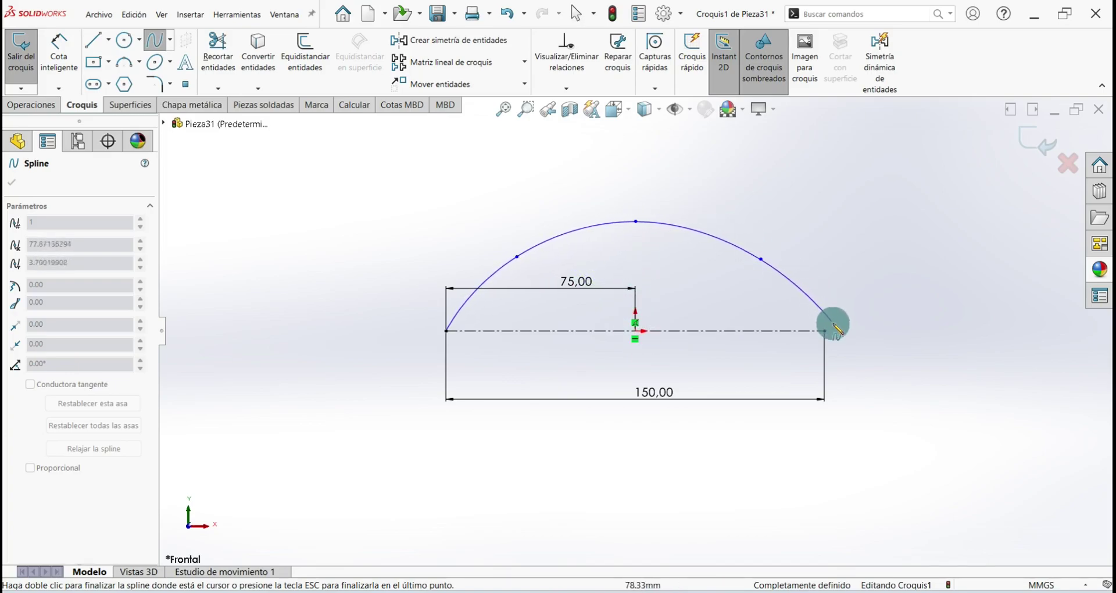
{"action": "left_click", "coordinate": [825, 332]}
{"action": "right_click", "coordinate": [815, 156]}
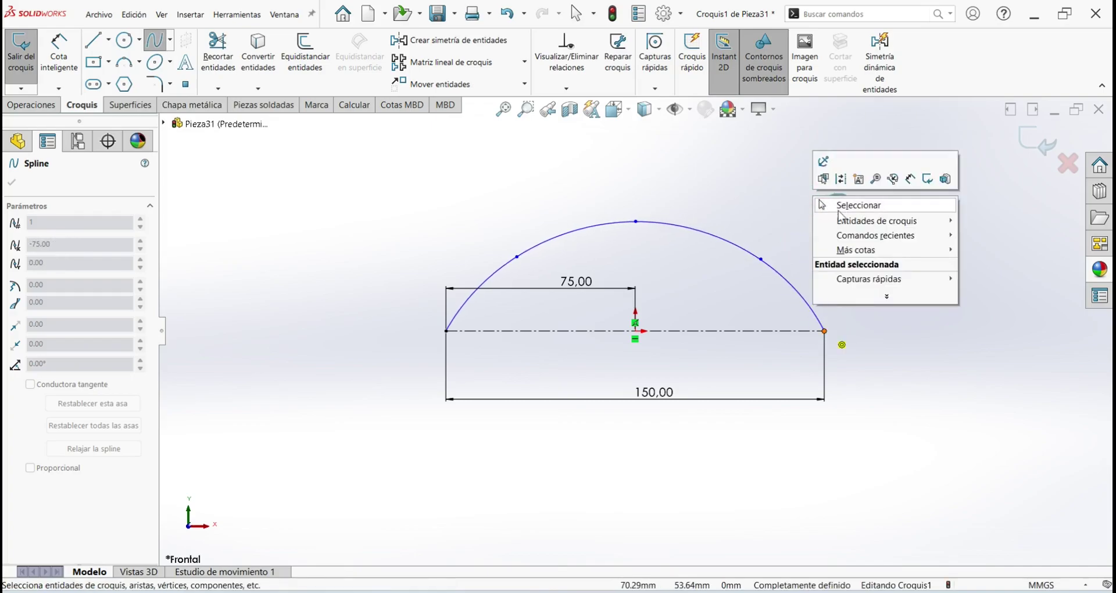
{"action": "left_click", "coordinate": [829, 203]}
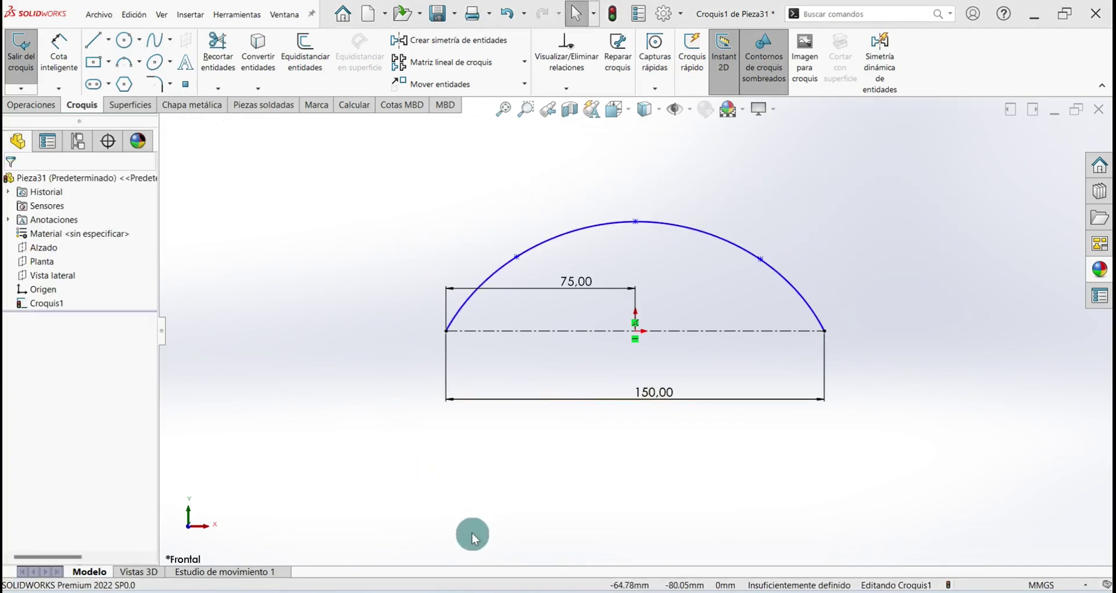
- Dimension the spline's peak 35 mm above the origin
{"action": "left_click", "coordinate": [60, 57]}
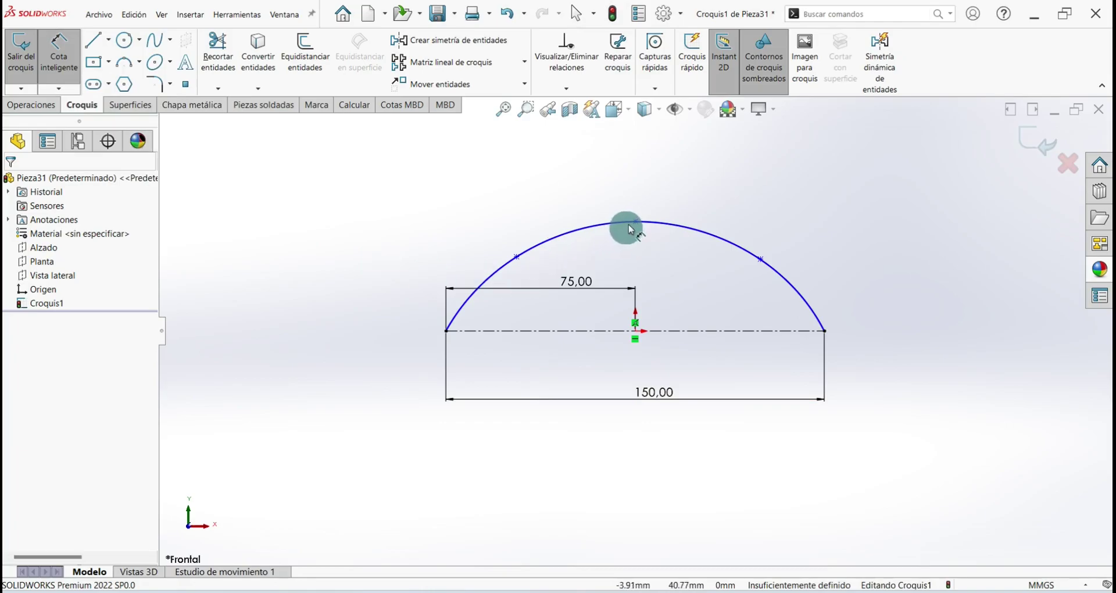
{"action": "left_click", "coordinate": [635, 222]}
{"action": "left_click", "coordinate": [635, 331]}
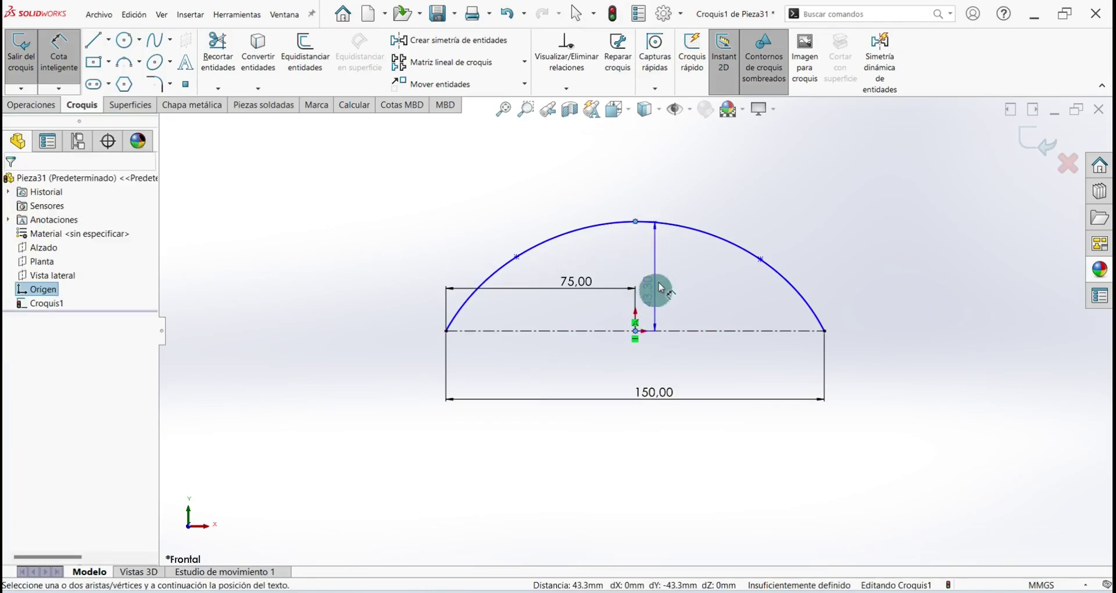
{"action": "left_click", "coordinate": [662, 276]}
{"action": "type", "text": "35"}
{"action": "key", "text": "Return"}
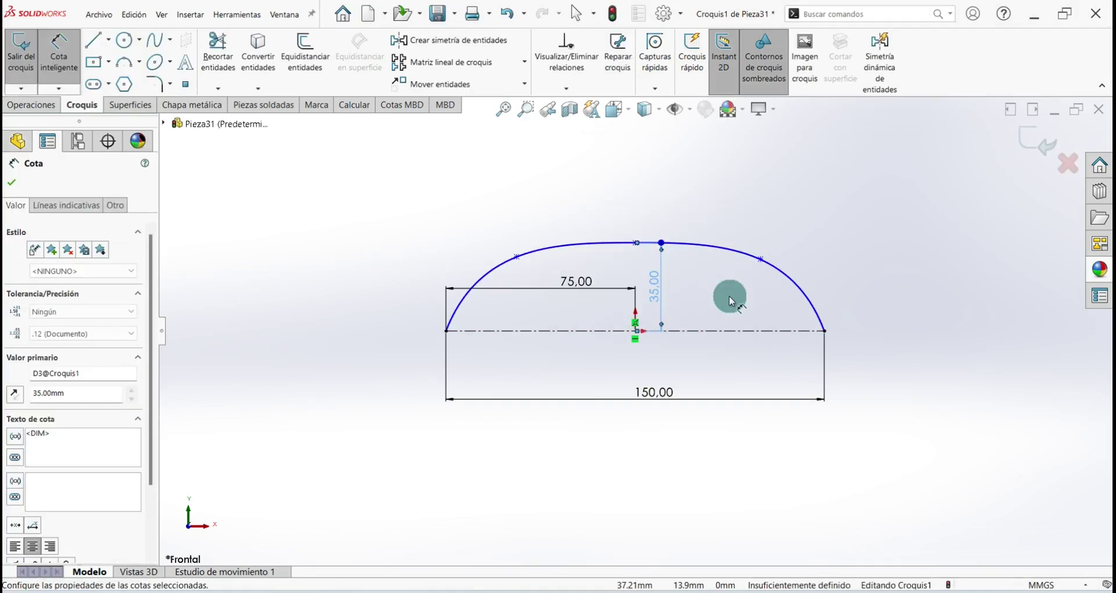
{"action": "left_click", "coordinate": [780, 275]}
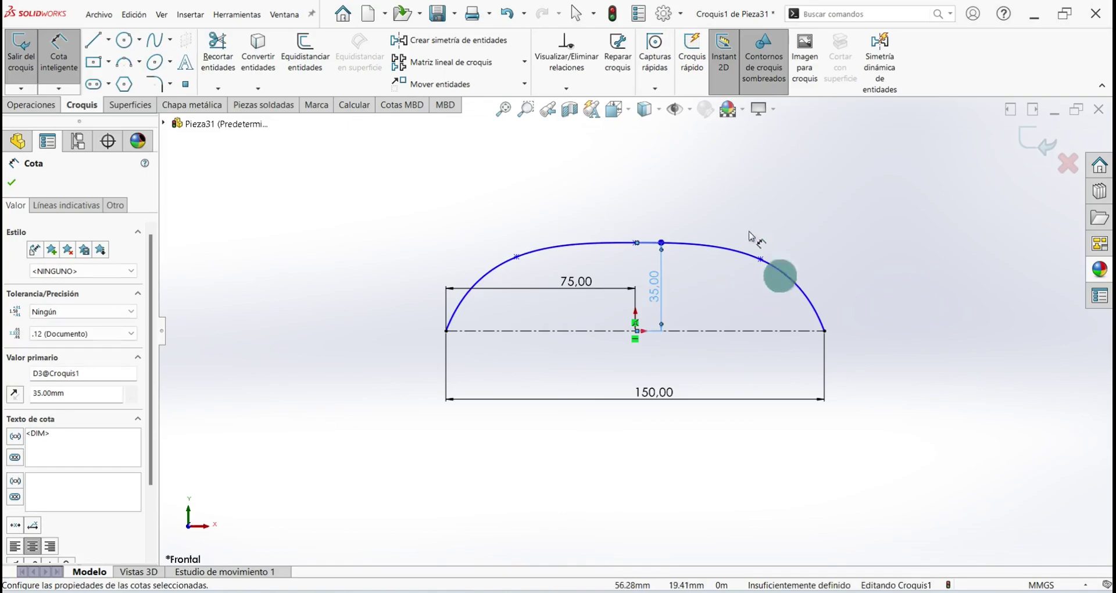
{"action": "left_click", "coordinate": [11, 182]}
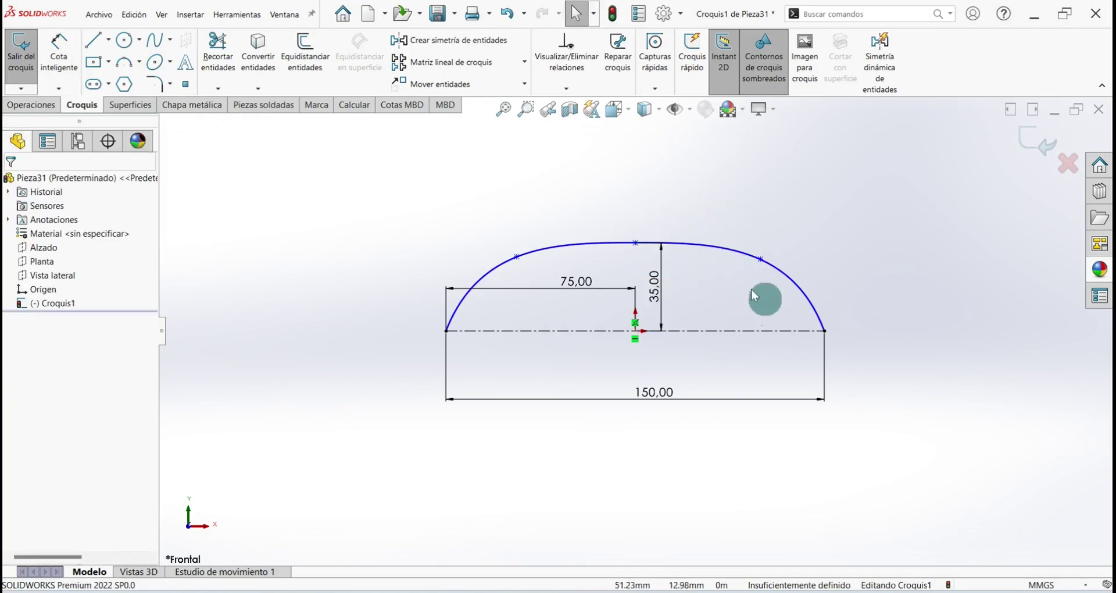
- Drag the spline's left and right side points lower to reshape the arch
{"action": "left_click", "coordinate": [517, 258]}
{"action": "left_click_drag", "start_coordinate": [516, 260], "coordinate": [512, 268]}
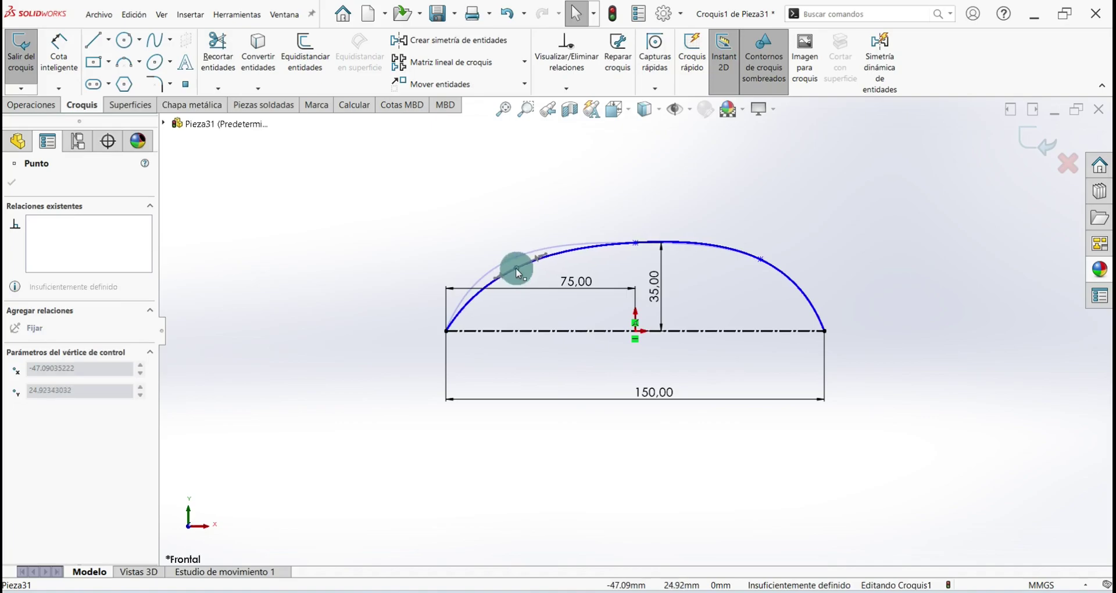
{"action": "left_click_drag", "start_coordinate": [512, 268], "coordinate": [512, 269]}
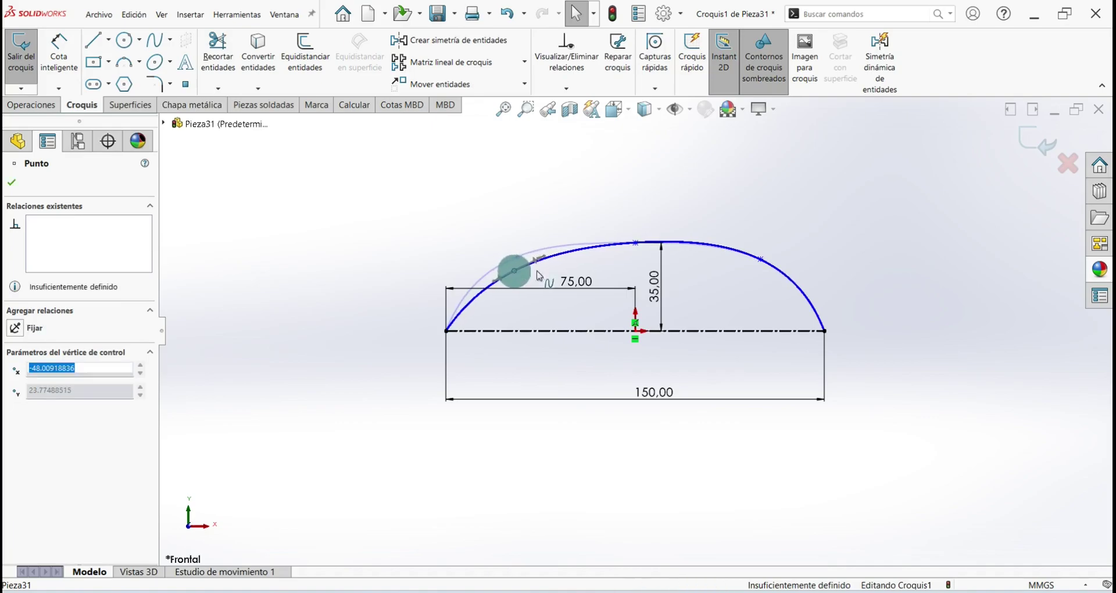
{"action": "left_click_drag", "start_coordinate": [762, 262], "coordinate": [767, 274]}
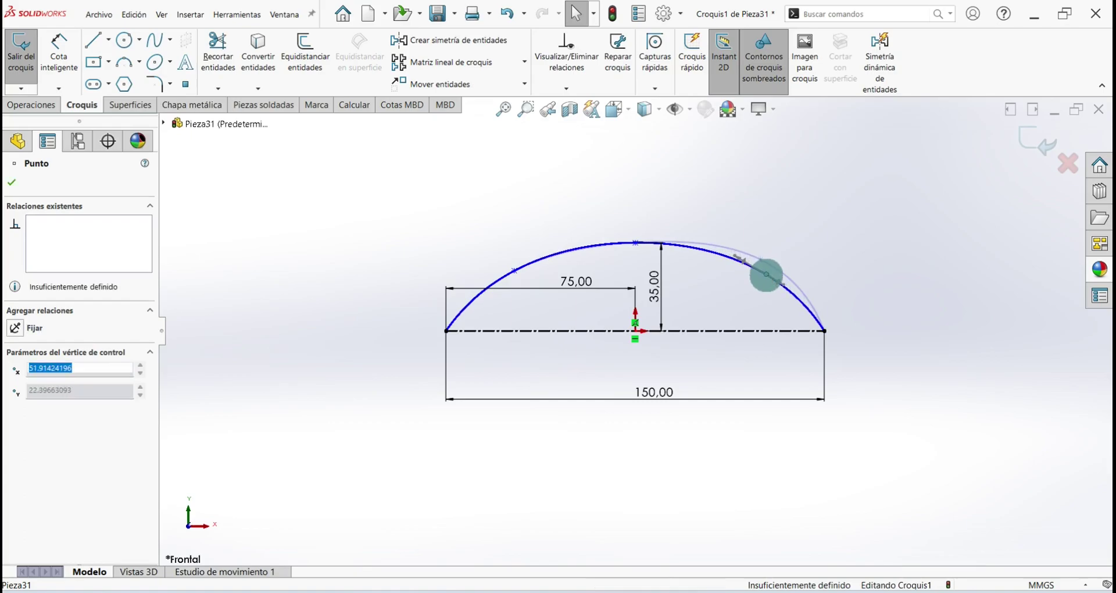
{"action": "left_click", "coordinate": [14, 183]}
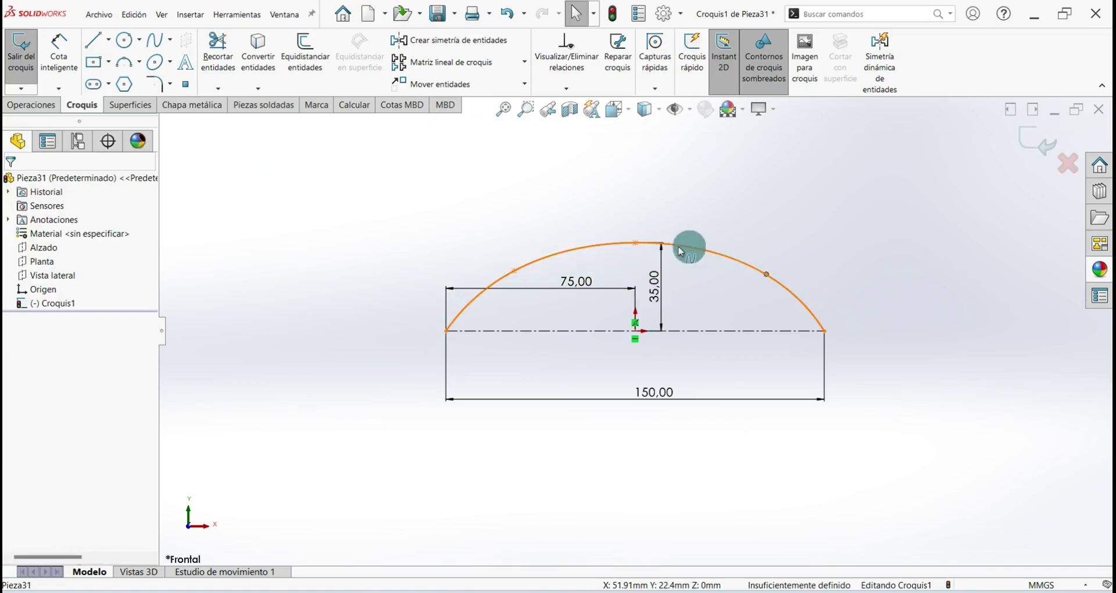
- Even out the arch's side points, then delete the construction centreline
{"action": "left_click", "coordinate": [507, 273]}
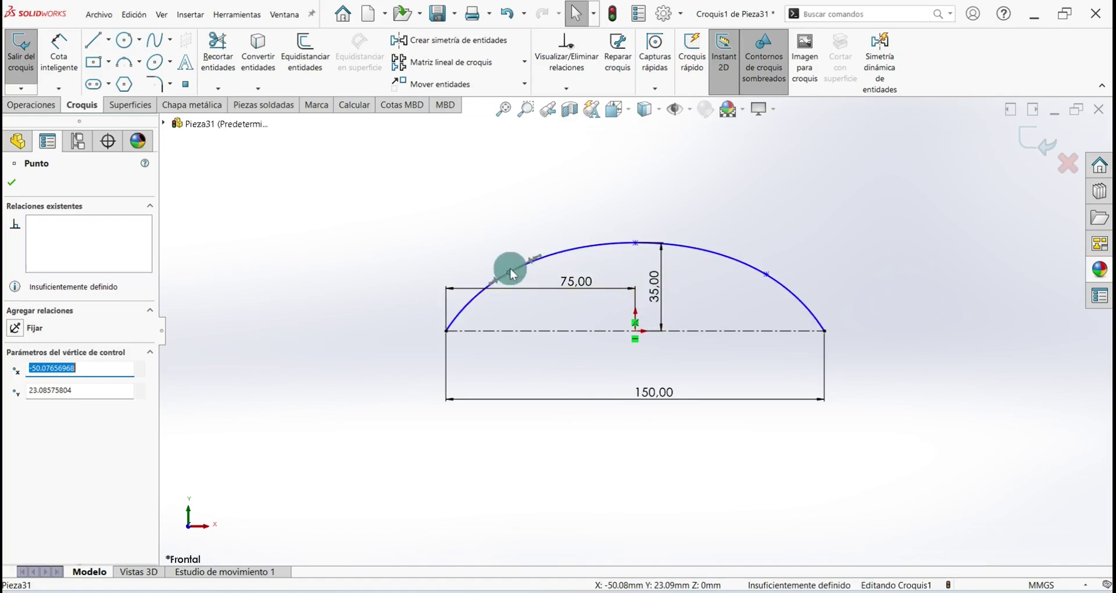
{"action": "left_click_drag", "start_coordinate": [511, 282], "coordinate": [511, 285]}
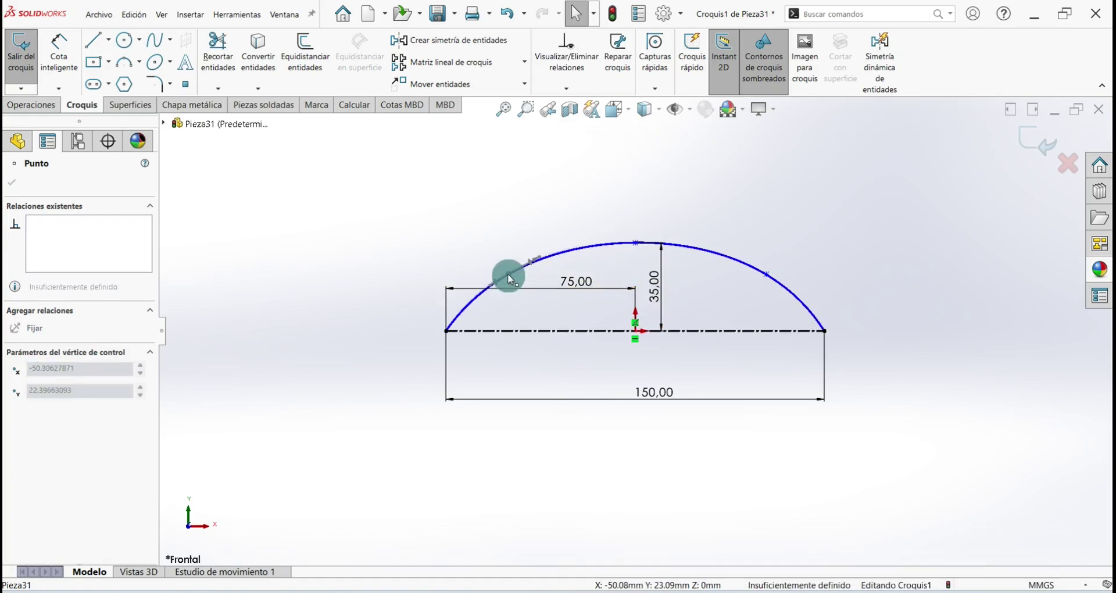
{"action": "left_click", "coordinate": [767, 279]}
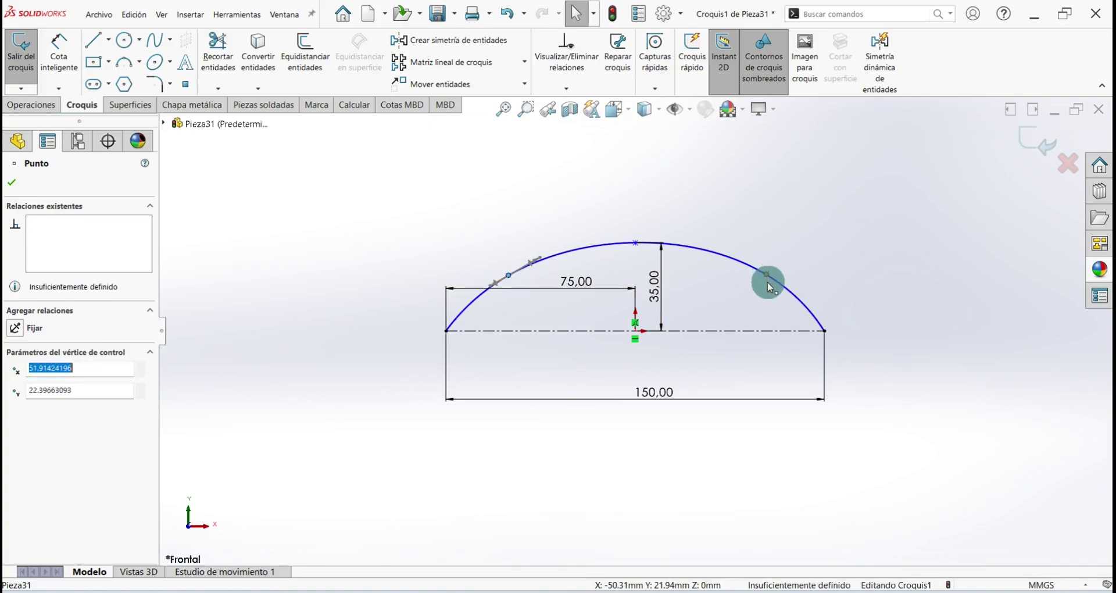
{"action": "left_click_drag", "start_coordinate": [770, 287], "coordinate": [772, 284]}
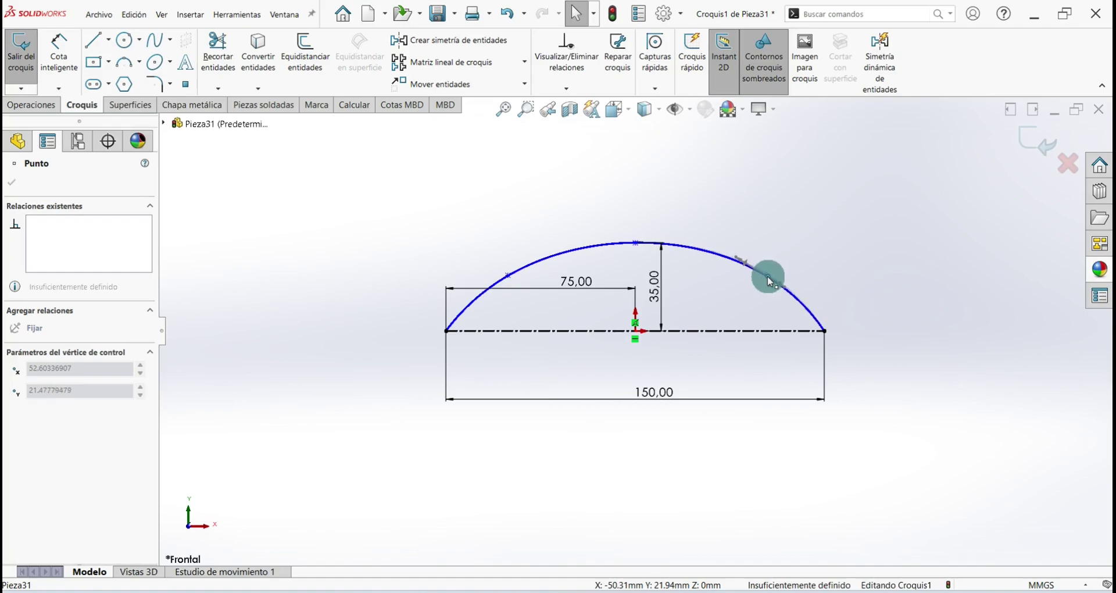
{"action": "left_click_drag", "start_coordinate": [767, 281], "coordinate": [766, 277]}
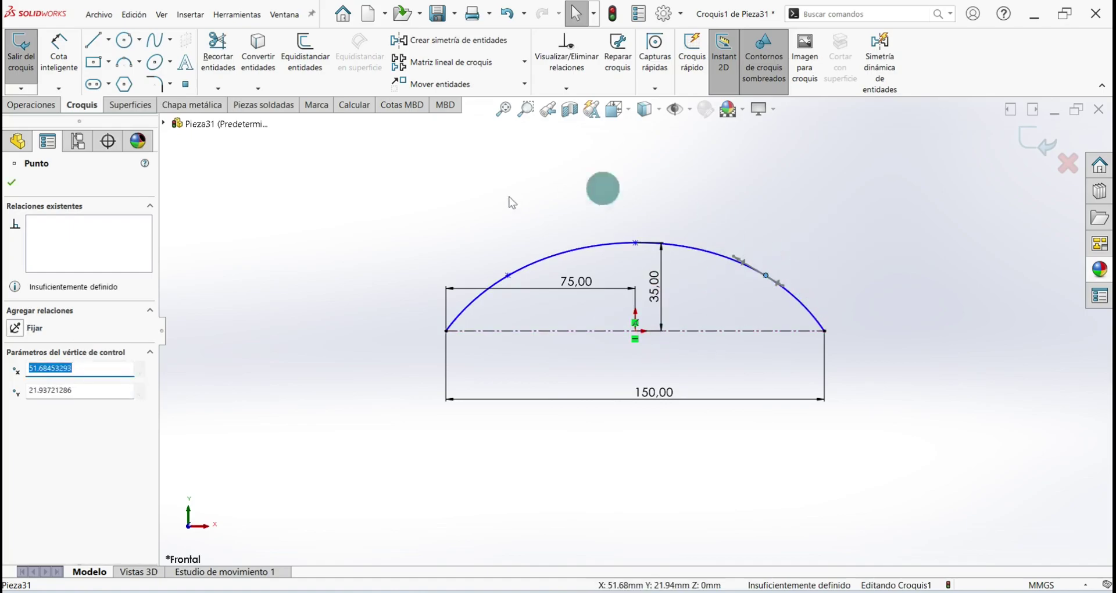
{"action": "left_click", "coordinate": [577, 331]}
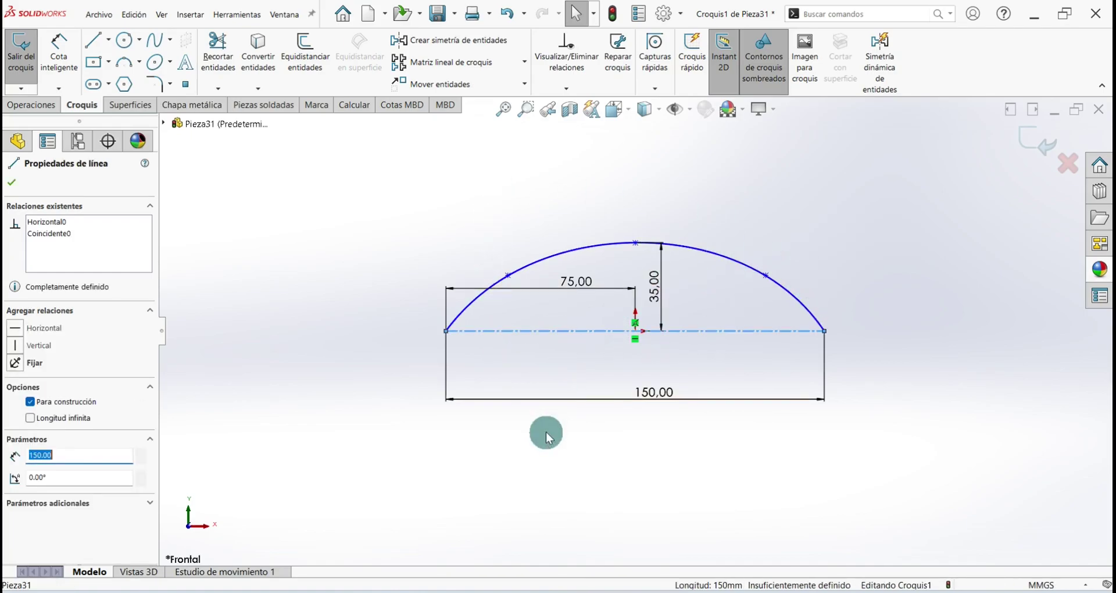
{"action": "key", "text": "Delete"}
- Exit the first sketch, switch to isometric view and save the part
{"action": "left_click", "coordinate": [1039, 140]}
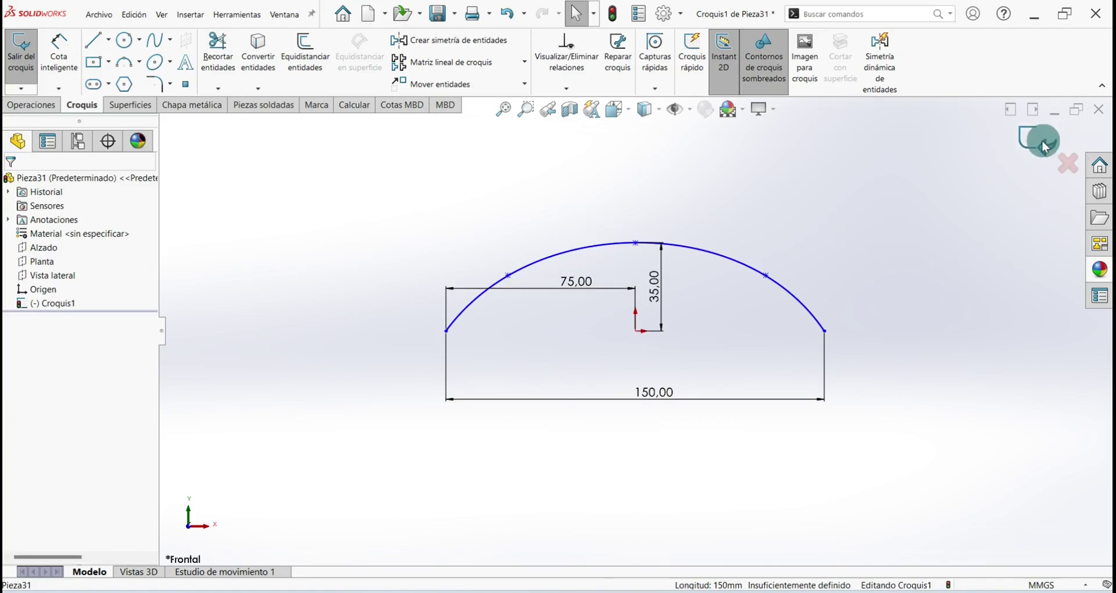
{"action": "left_click", "coordinate": [346, 401]}
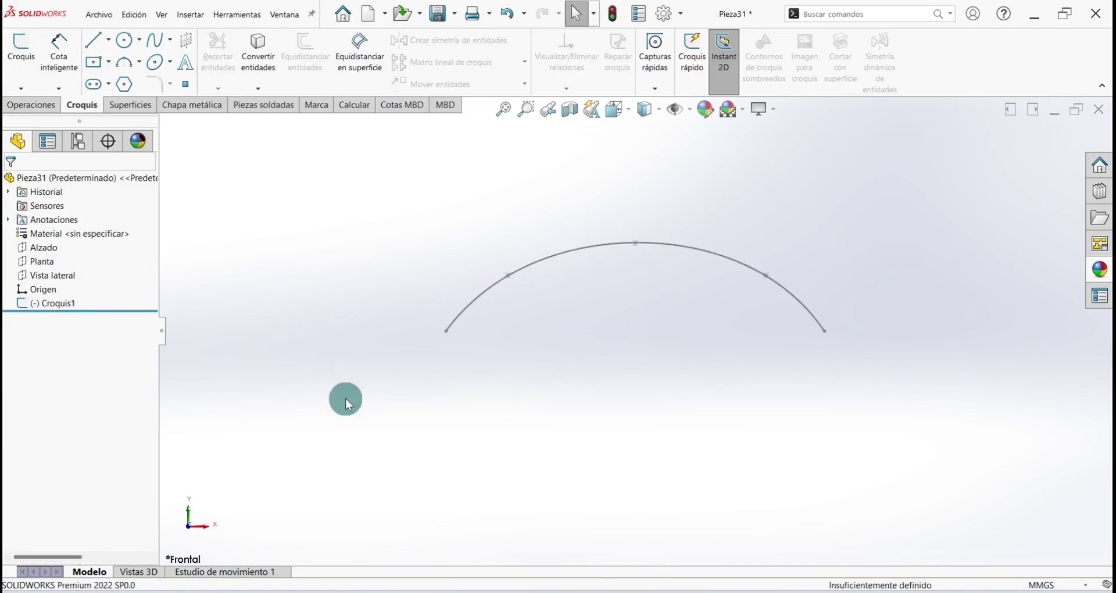
{"action": "key", "text": "ctrl+7"}
{"action": "key", "text": "ctrl+s"}
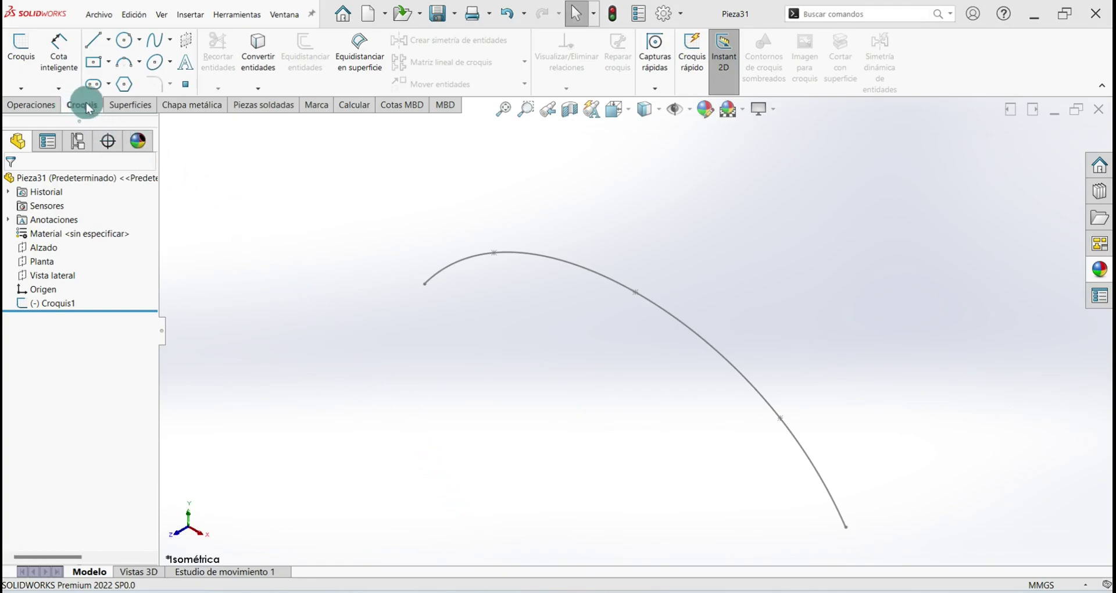
- On the Planta plane, draw a spline bulging outward between the arc's two ends and deepen its curve
{"action": "left_click", "coordinate": [23, 57]}
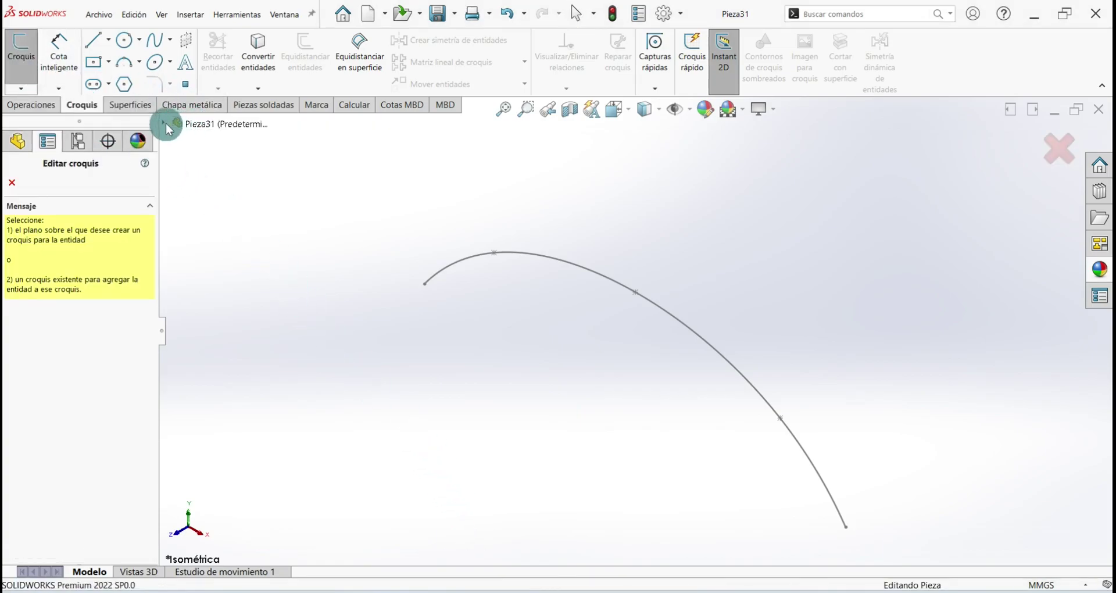
{"action": "left_click", "coordinate": [165, 124]}
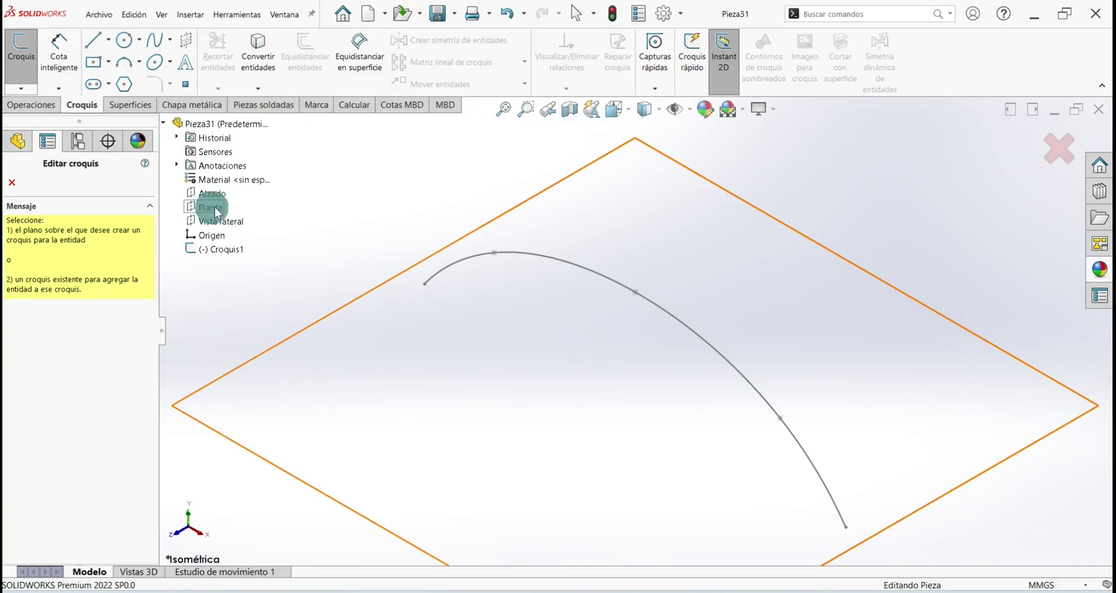
{"action": "left_click", "coordinate": [209, 208]}
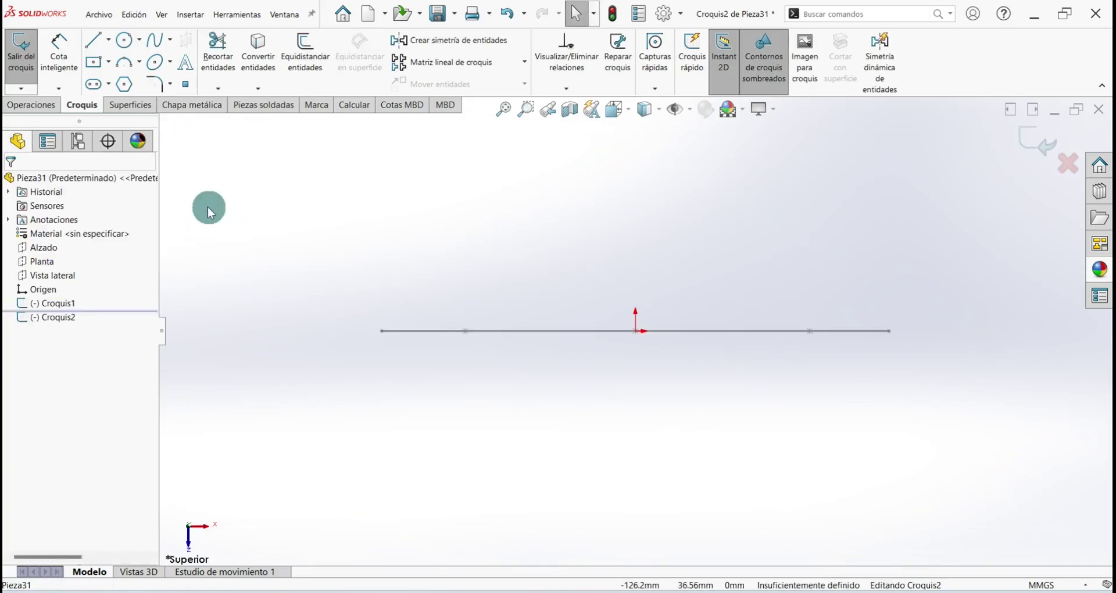
{"action": "left_click", "coordinate": [152, 41]}
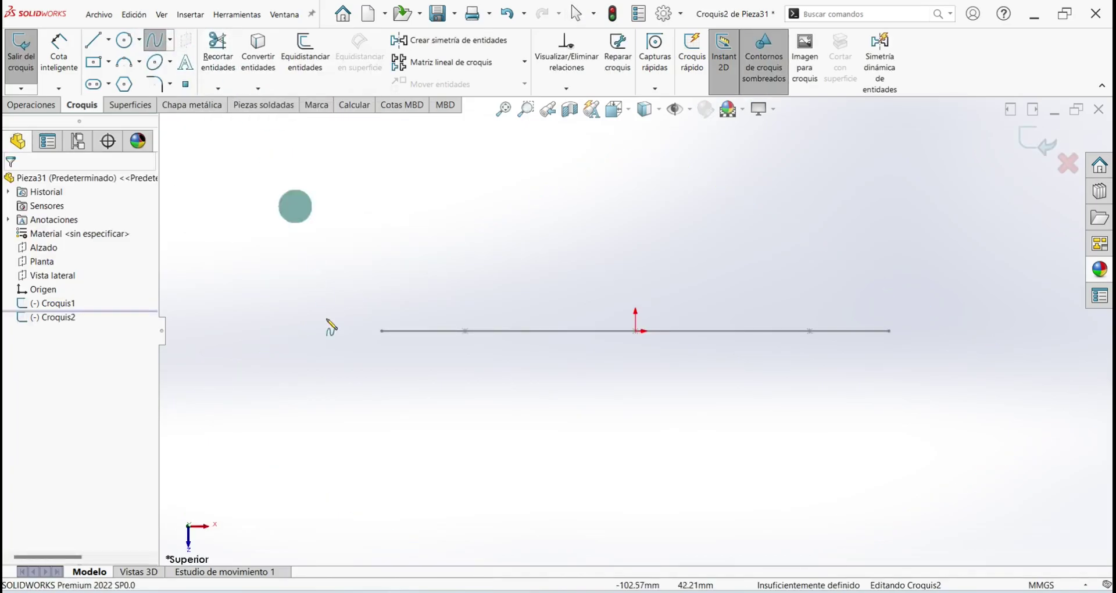
{"action": "left_click", "coordinate": [382, 333]}
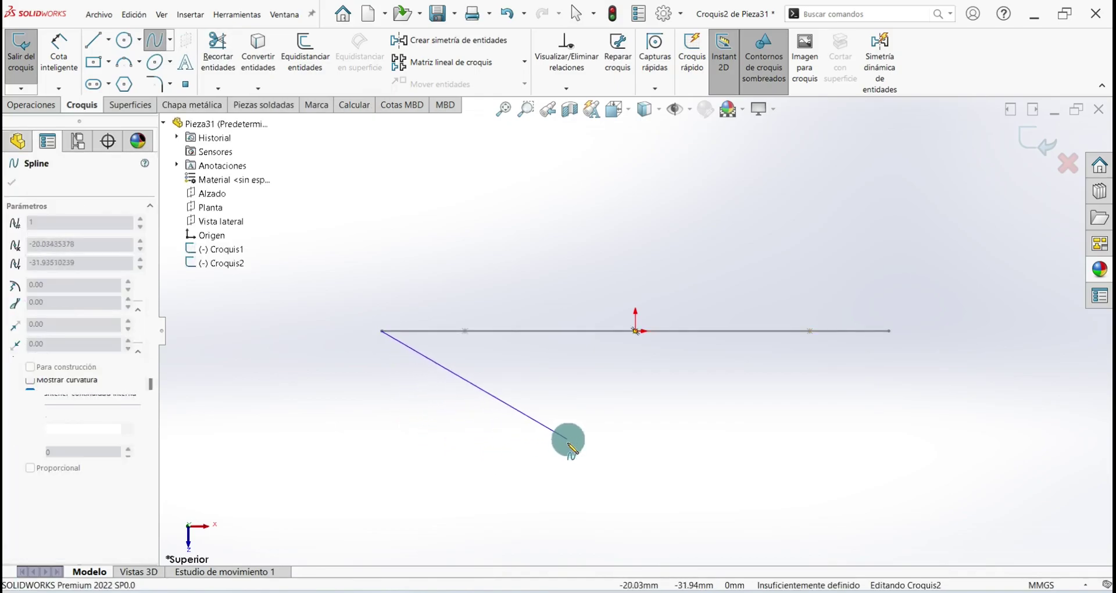
{"action": "left_click", "coordinate": [563, 437]}
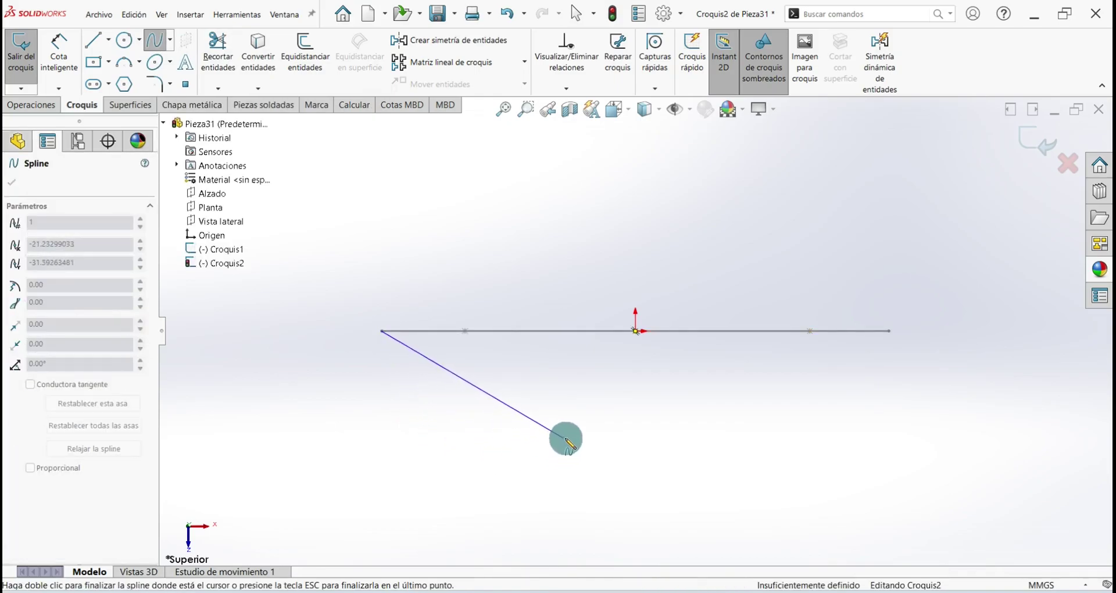
{"action": "left_click", "coordinate": [794, 435]}
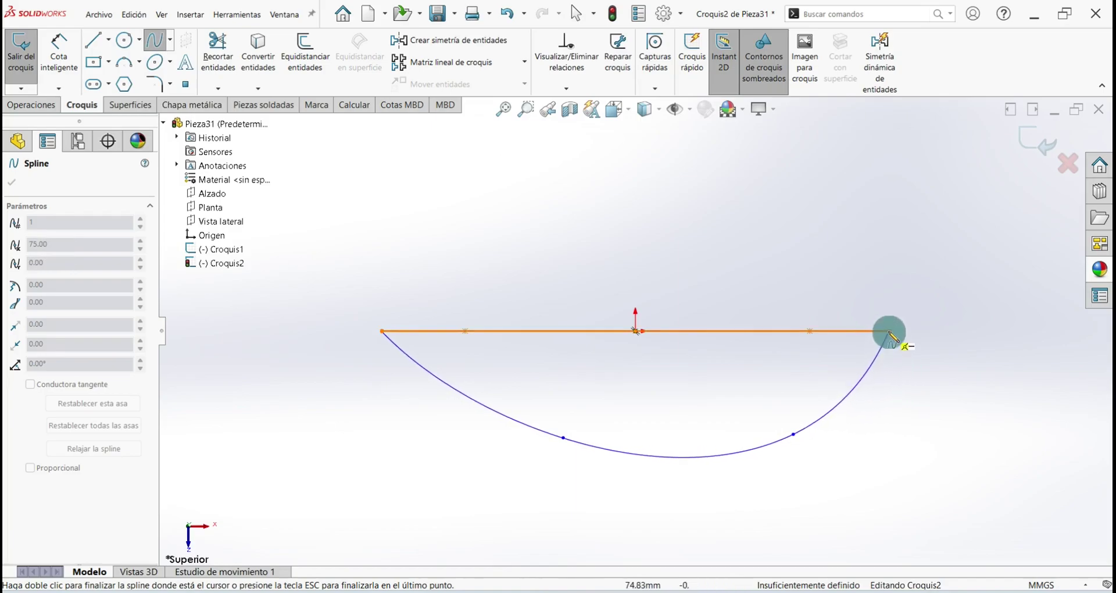
{"action": "left_click", "coordinate": [889, 331]}
{"action": "right_click", "coordinate": [846, 264]}
{"action": "left_click", "coordinate": [866, 279]}
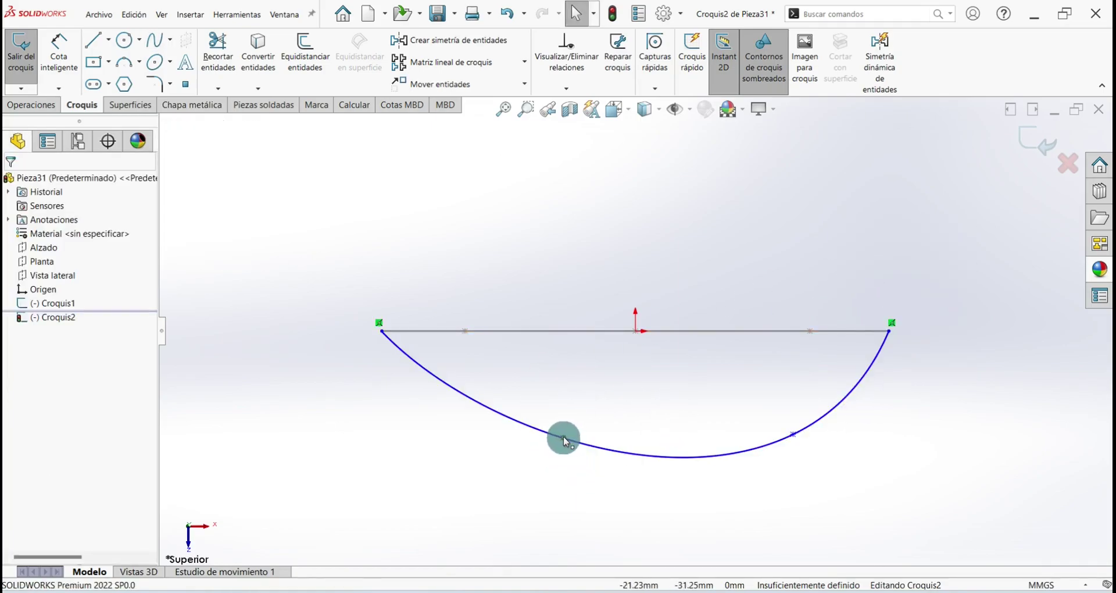
{"action": "left_click_drag", "start_coordinate": [563, 436], "coordinate": [494, 458]}
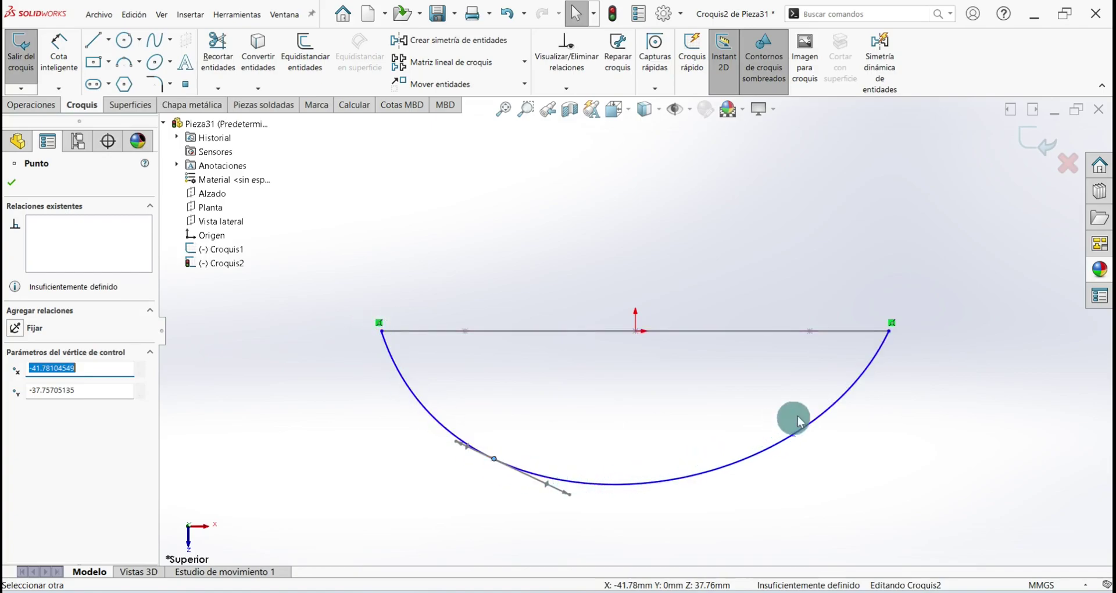
{"action": "left_click_drag", "start_coordinate": [495, 462], "coordinate": [492, 478]}
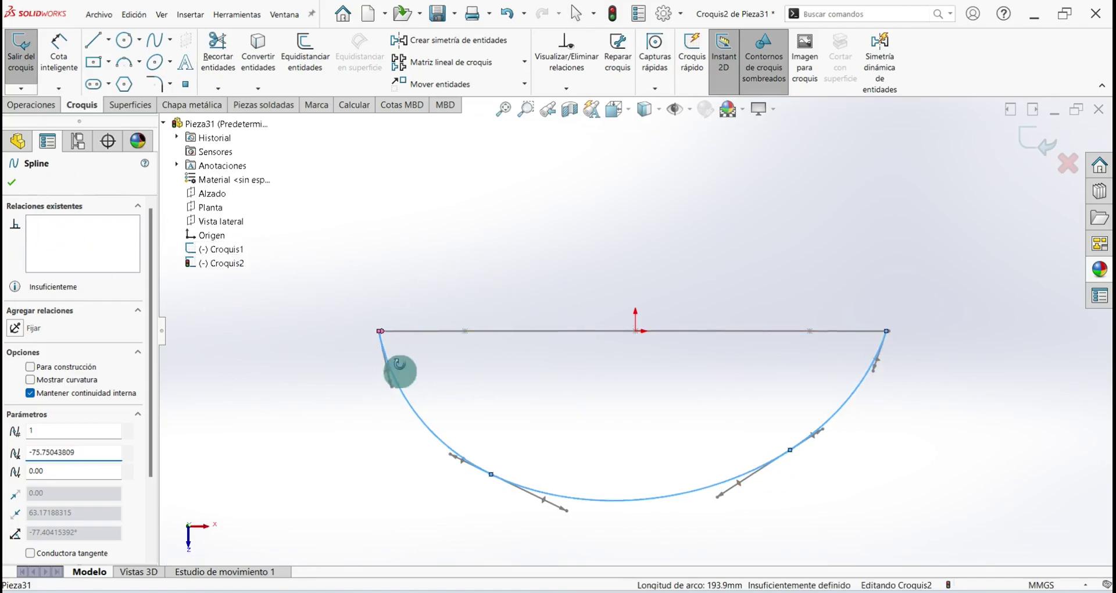
- Make the new spline's left endpoint coincident with the arc's left endpoint
{"action": "middle_click_drag", "start_coordinate": [399, 368], "coordinate": [386, 269]}
{"action": "key", "text": "Escape"}
{"action": "scroll", "coordinate": [436, 395], "scroll_direction": "down", "scroll_amount": 4}
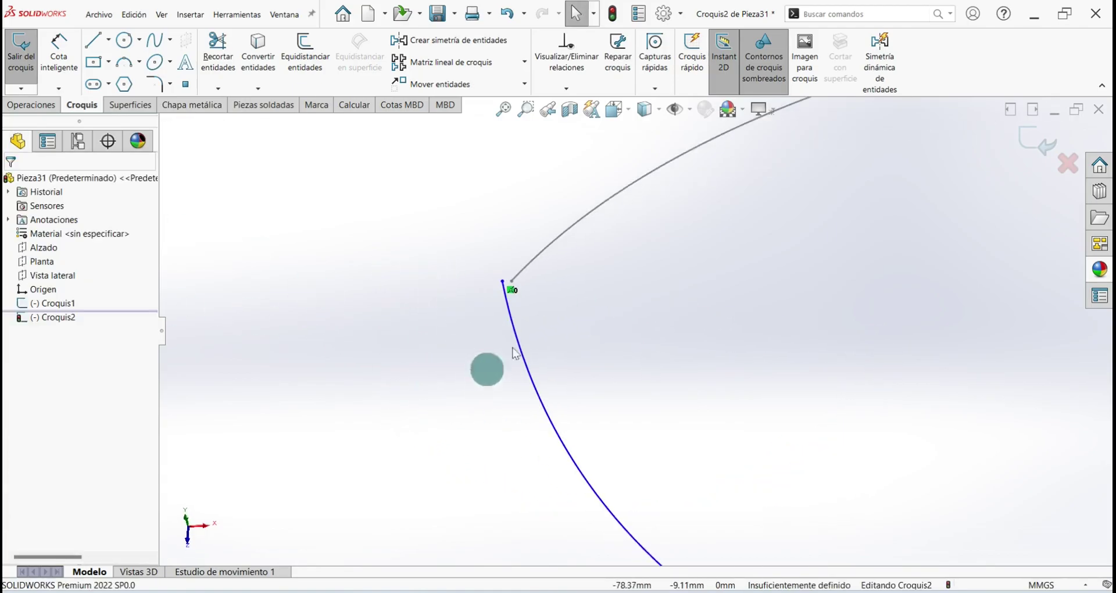
{"action": "scroll", "coordinate": [539, 222], "scroll_direction": "down", "scroll_amount": 3}
{"action": "middle_click_drag", "start_coordinate": [602, 221], "coordinate": [548, 250]}
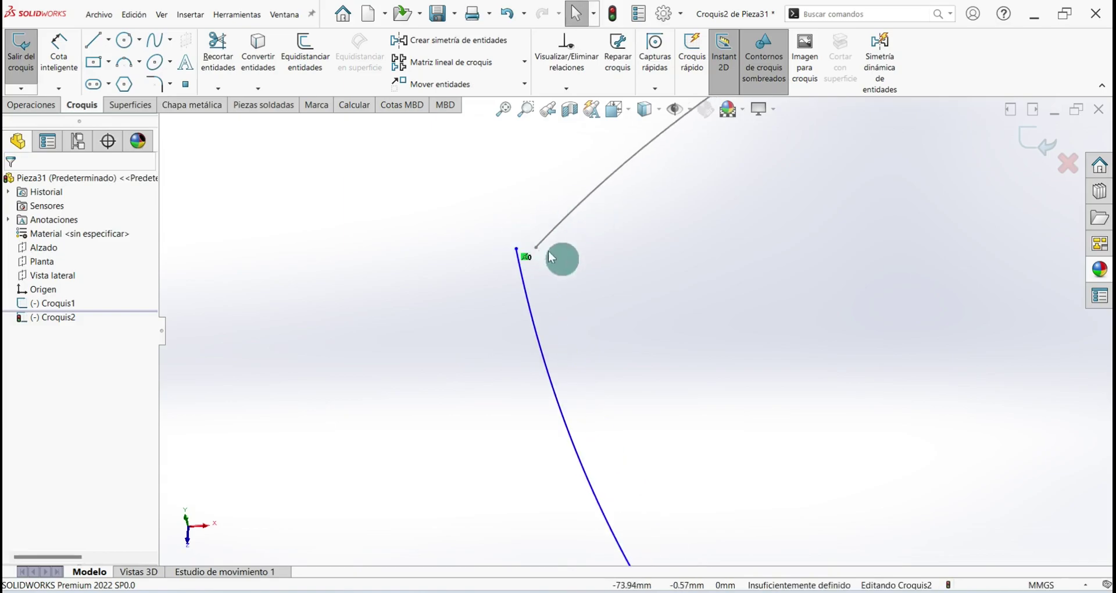
{"action": "left_click", "coordinate": [515, 251]}
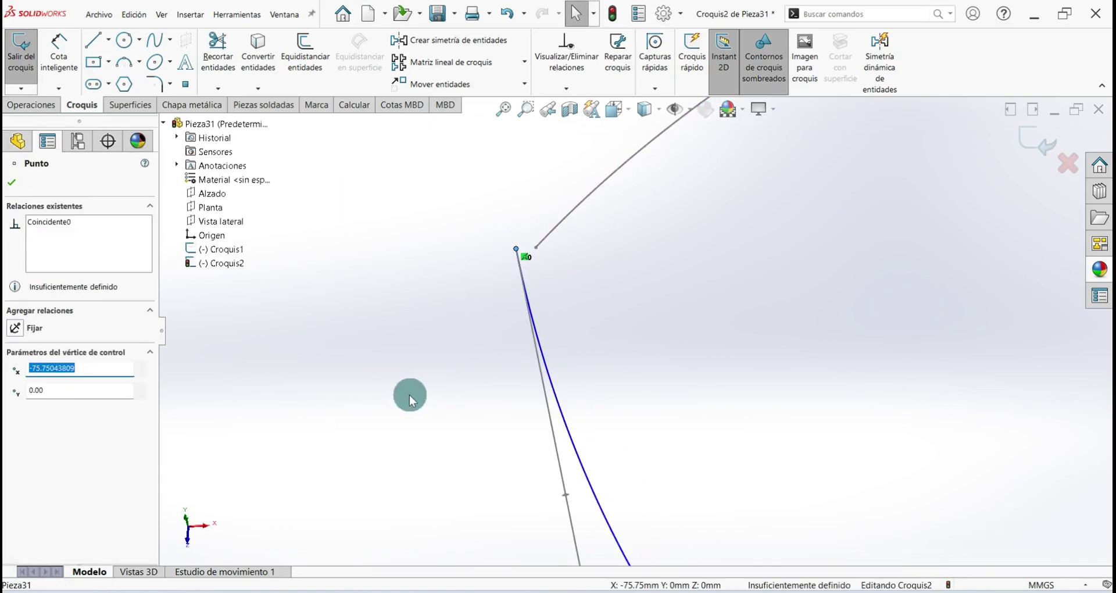
{"action": "left_click", "coordinate": [536, 249], "text": "ctrl"}
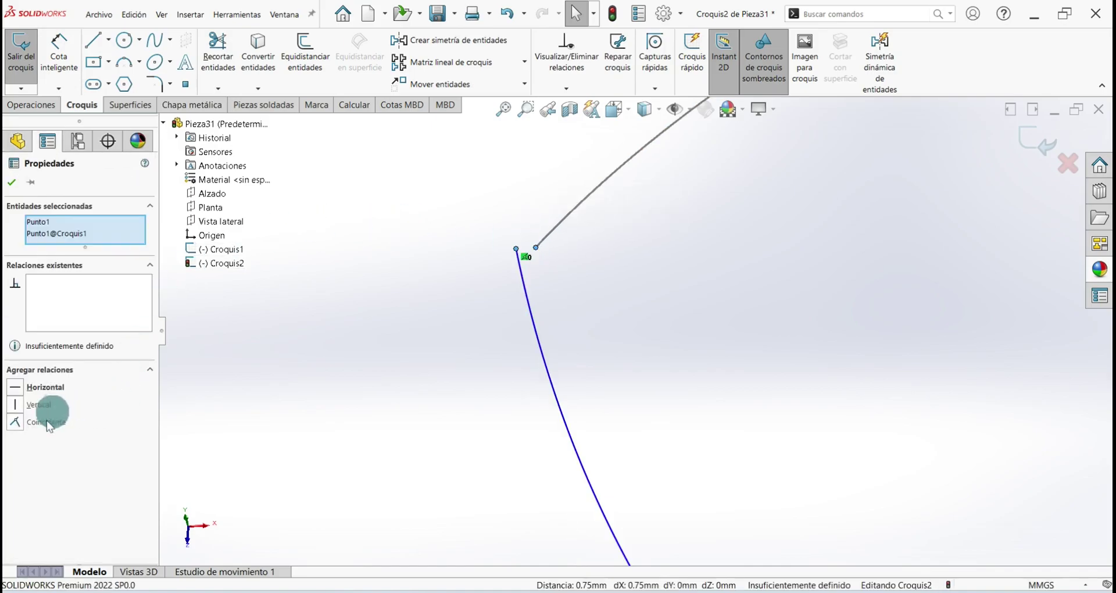
{"action": "left_click", "coordinate": [15, 424]}
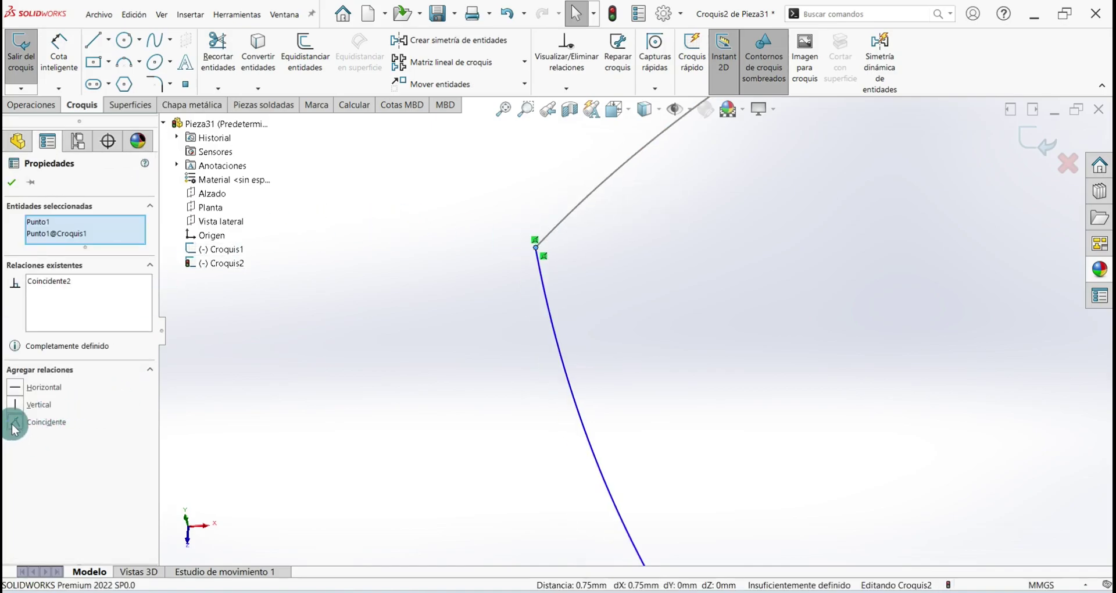
{"action": "left_click", "coordinate": [13, 185]}
- Make the new spline's right endpoint coincident with the arc's right endpoint
{"action": "key", "text": "f"}
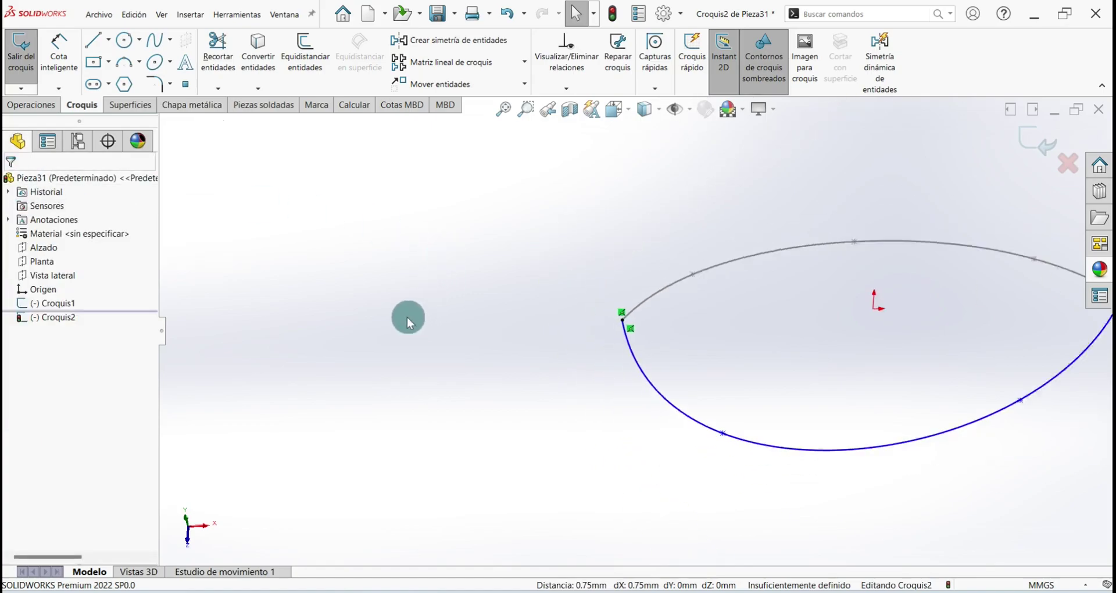
{"action": "scroll", "coordinate": [961, 284], "scroll_direction": "up", "scroll_amount": 5}
{"action": "scroll", "coordinate": [791, 347], "scroll_direction": "up", "scroll_amount": 2}
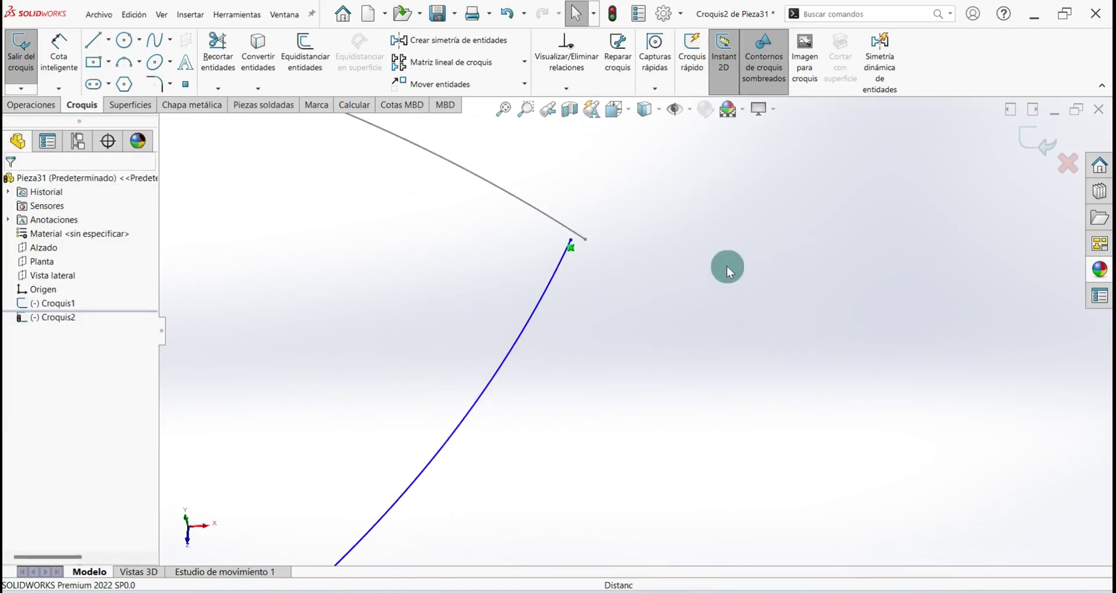
{"action": "left_click", "coordinate": [571, 242]}
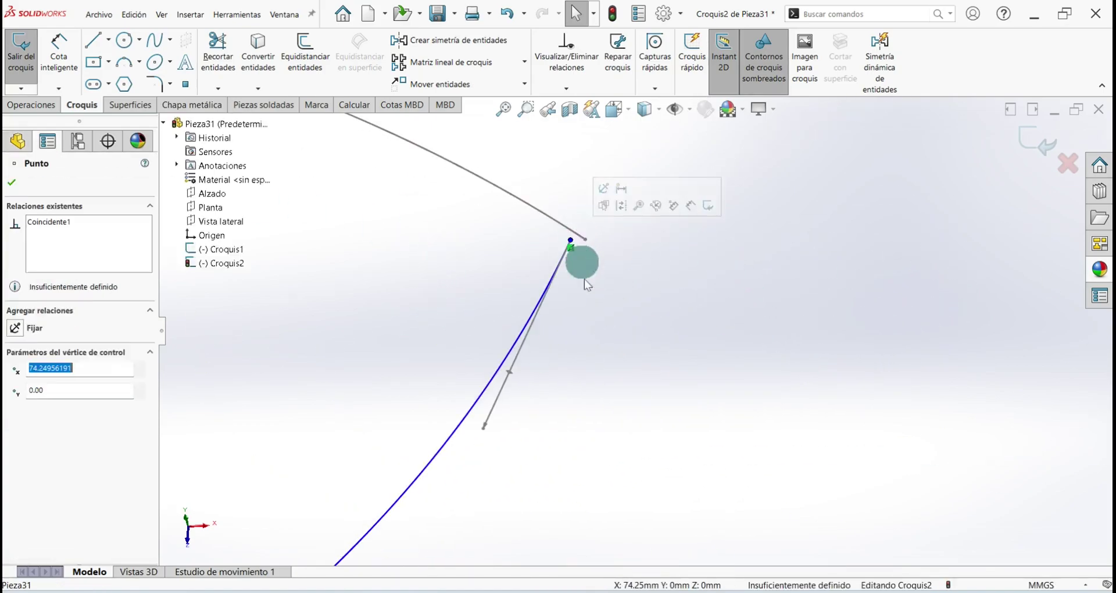
{"action": "left_click", "coordinate": [586, 239], "text": "ctrl"}
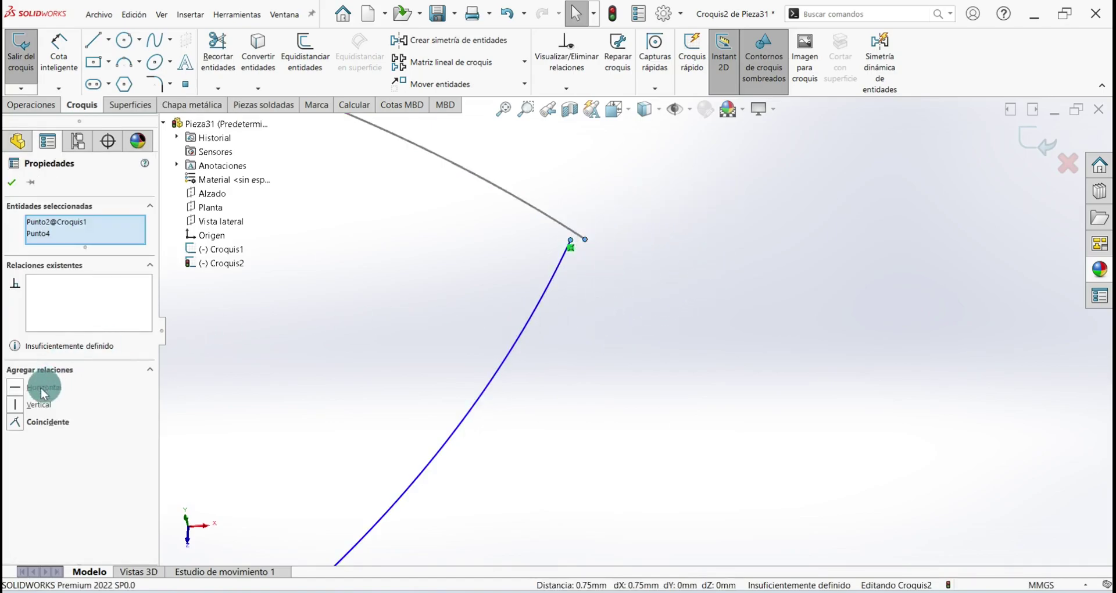
{"action": "left_click", "coordinate": [18, 425]}
{"action": "scroll", "coordinate": [605, 380], "scroll_direction": "up", "scroll_amount": 3}
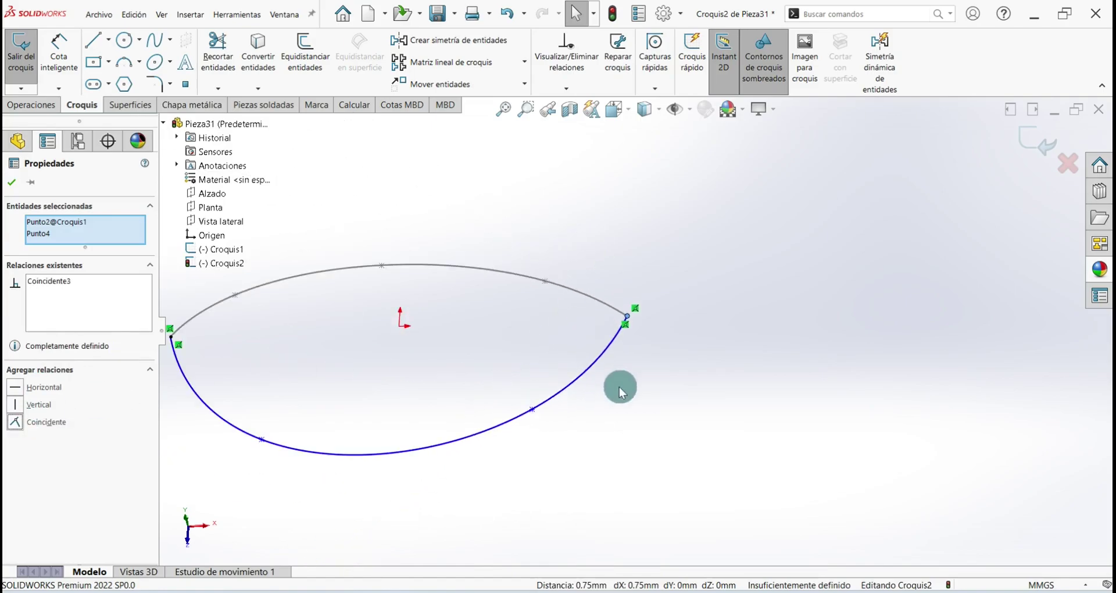
{"action": "scroll", "coordinate": [618, 383], "scroll_direction": "up", "scroll_amount": 2}
{"action": "left_click", "coordinate": [11, 182]}
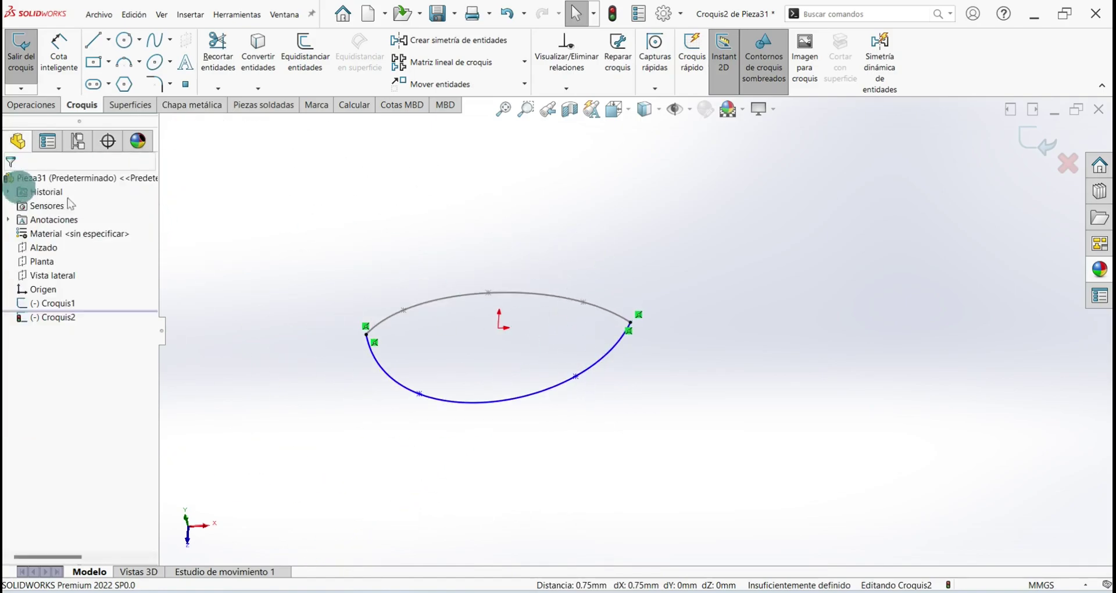
- Close Croquis2, then reopen it to drag one spline point lower and close it again
{"action": "left_click", "coordinate": [1039, 142]}
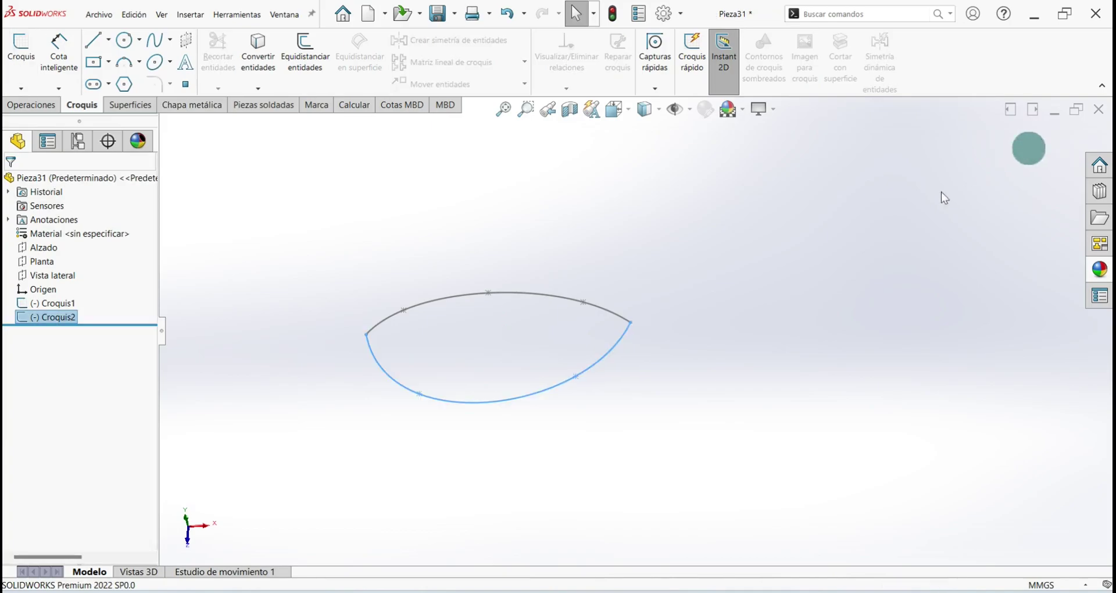
{"action": "key", "text": "ctrl+7"}
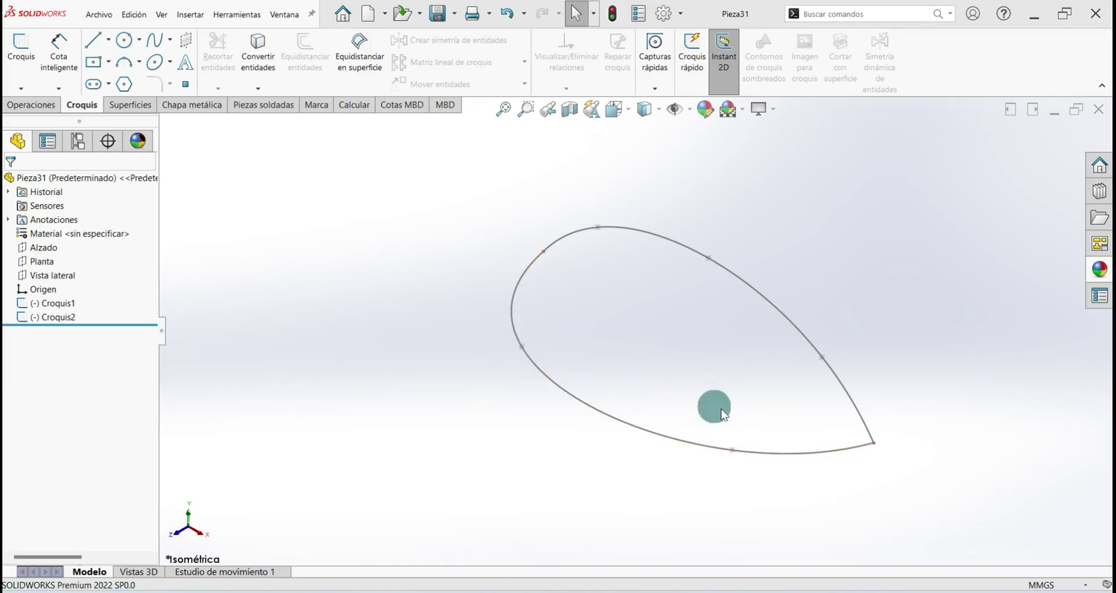
{"action": "right_click", "coordinate": [69, 318]}
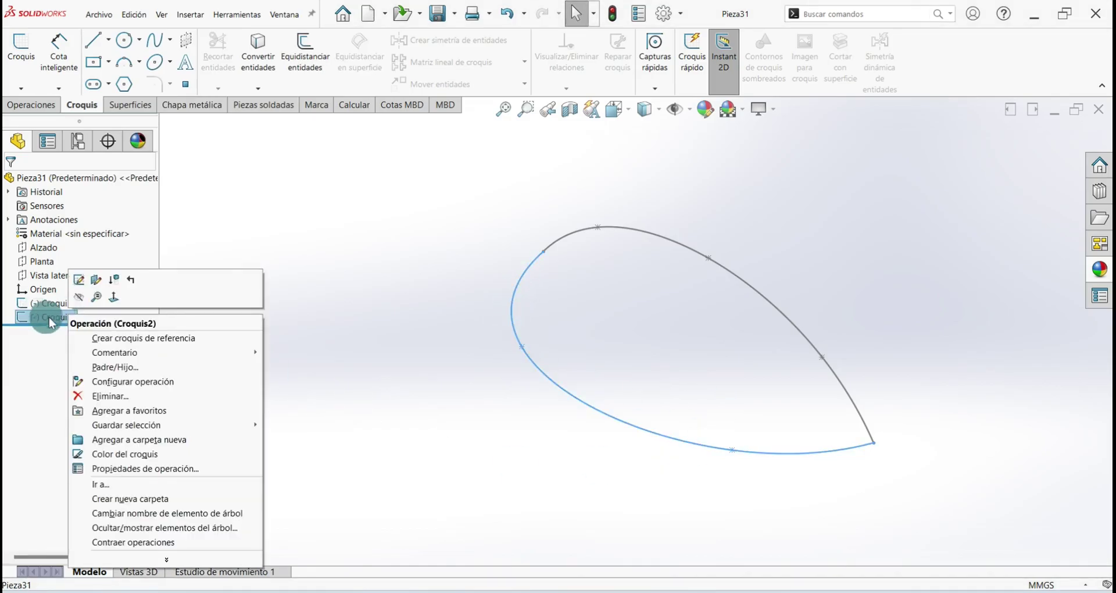
{"action": "left_click", "coordinate": [80, 280]}
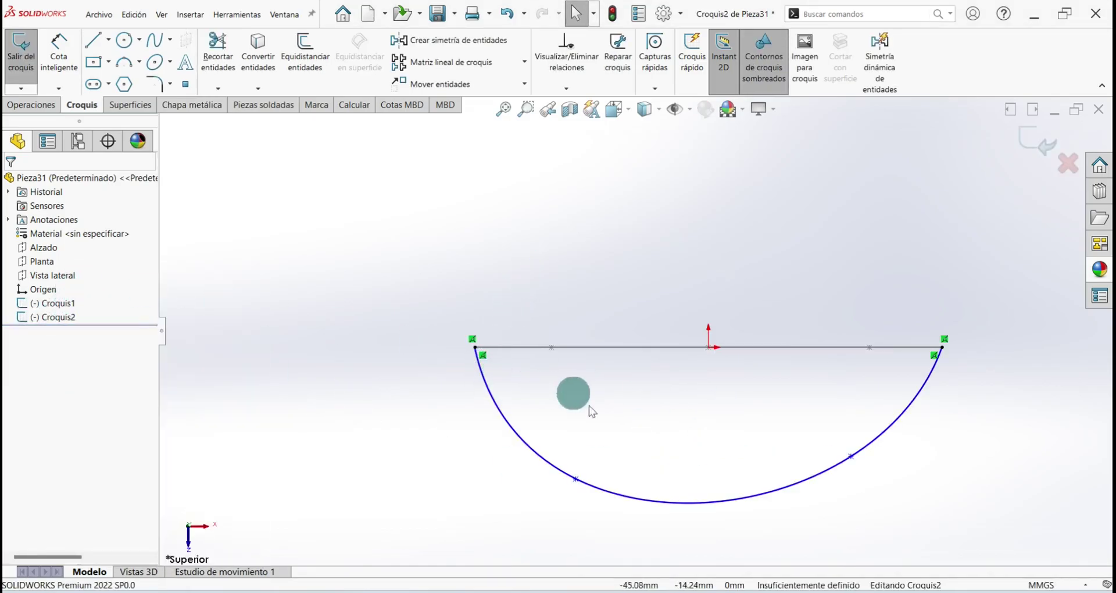
{"action": "scroll", "coordinate": [644, 459], "scroll_direction": "down", "scroll_amount": 2}
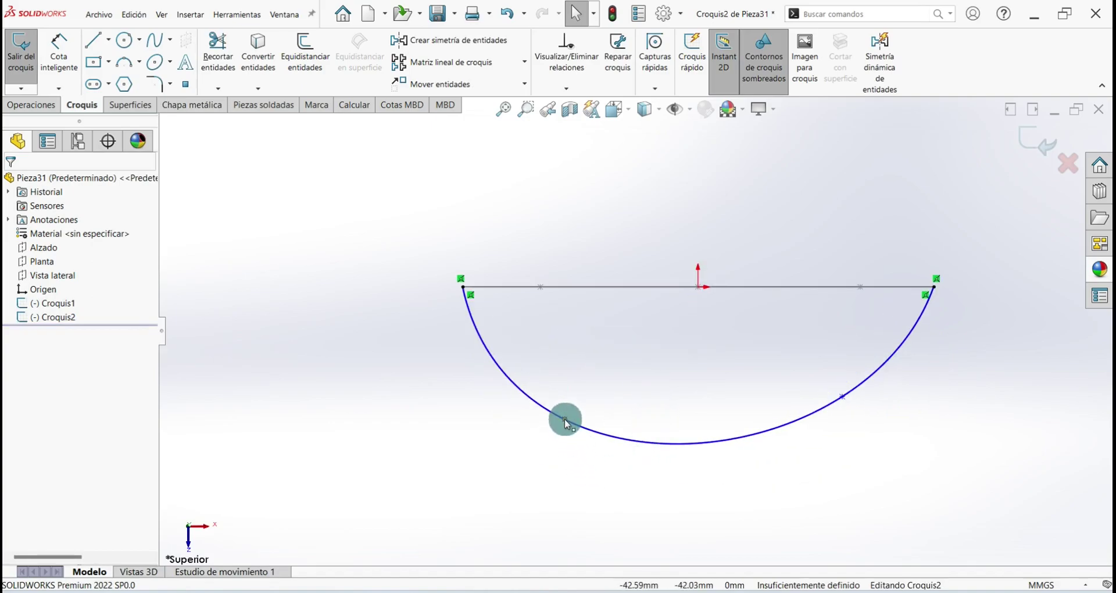
{"action": "left_click_drag", "start_coordinate": [567, 422], "coordinate": [579, 444]}
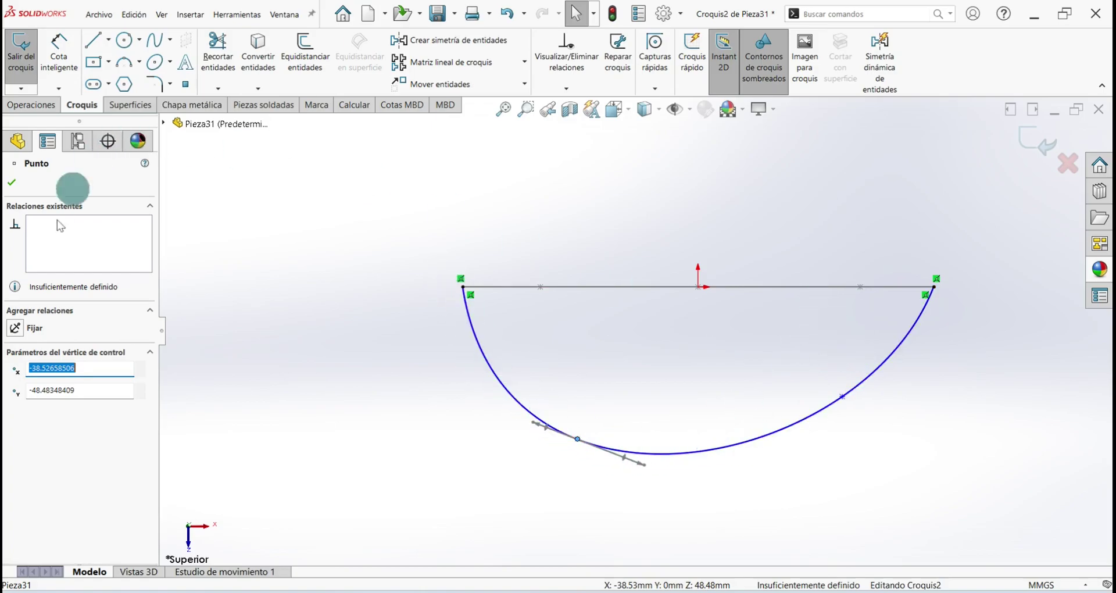
{"action": "left_click", "coordinate": [12, 189]}
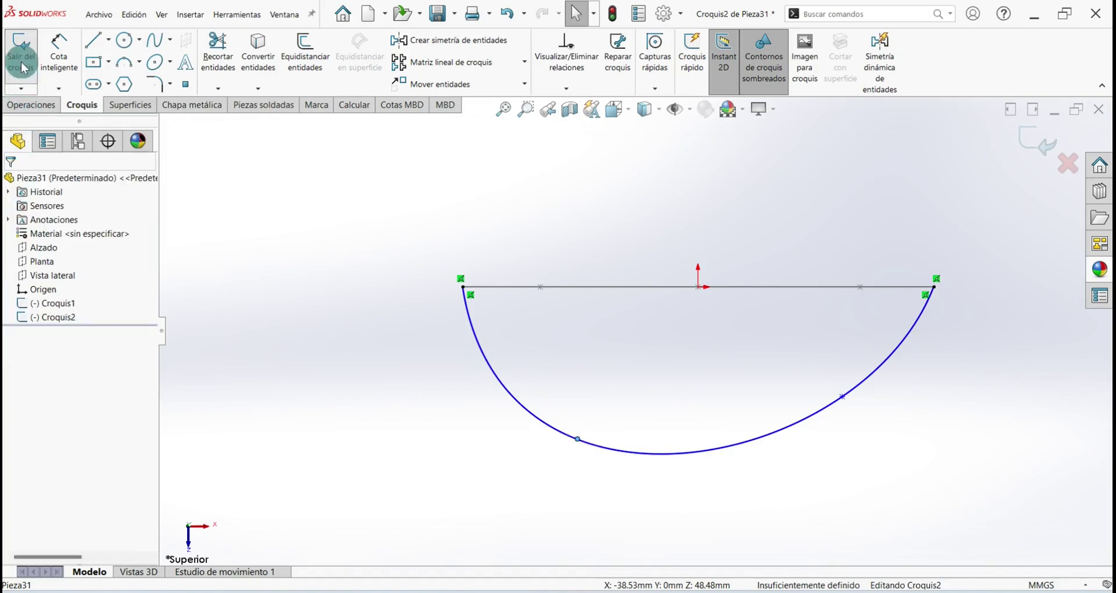
{"action": "left_click", "coordinate": [21, 52]}
- Save the part and start a new sketch on the Vista lateral plane
{"action": "key", "text": "ctrl+7"}
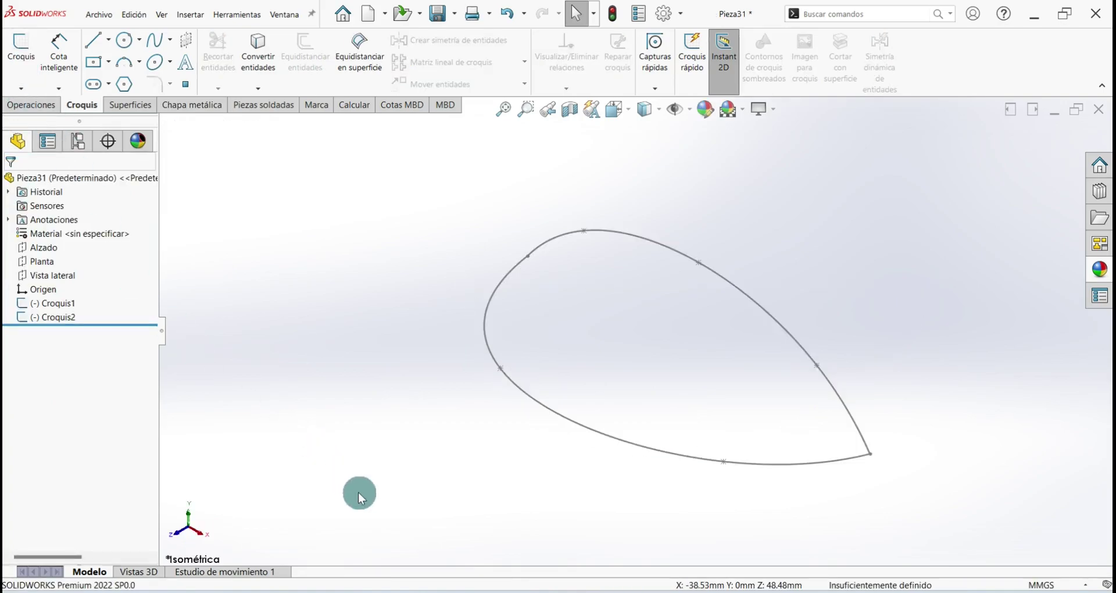
{"action": "key", "text": "ctrl+s"}
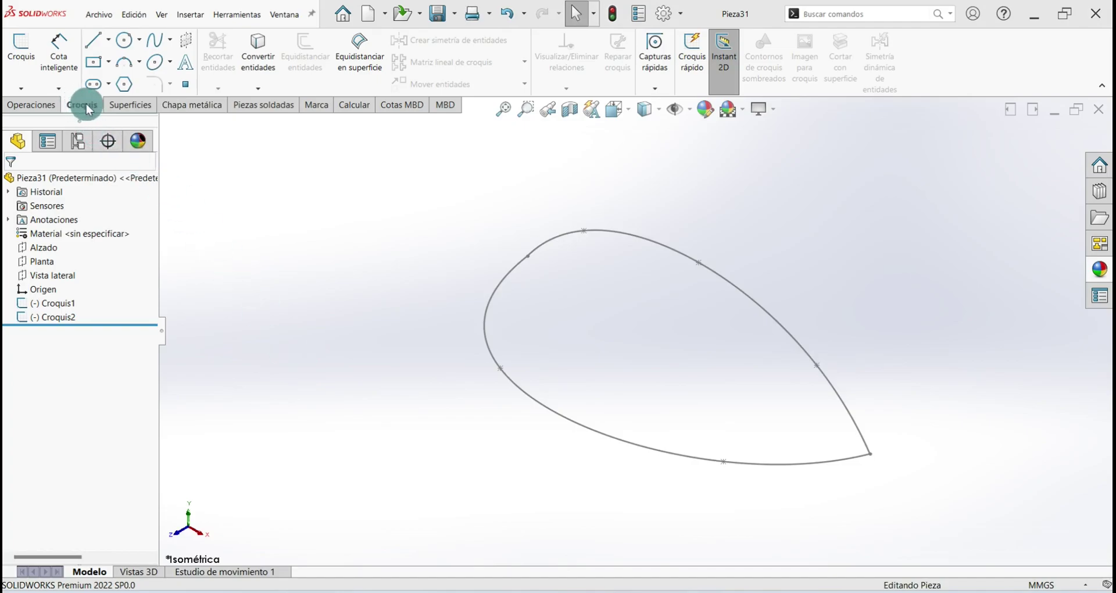
{"action": "left_click", "coordinate": [20, 49]}
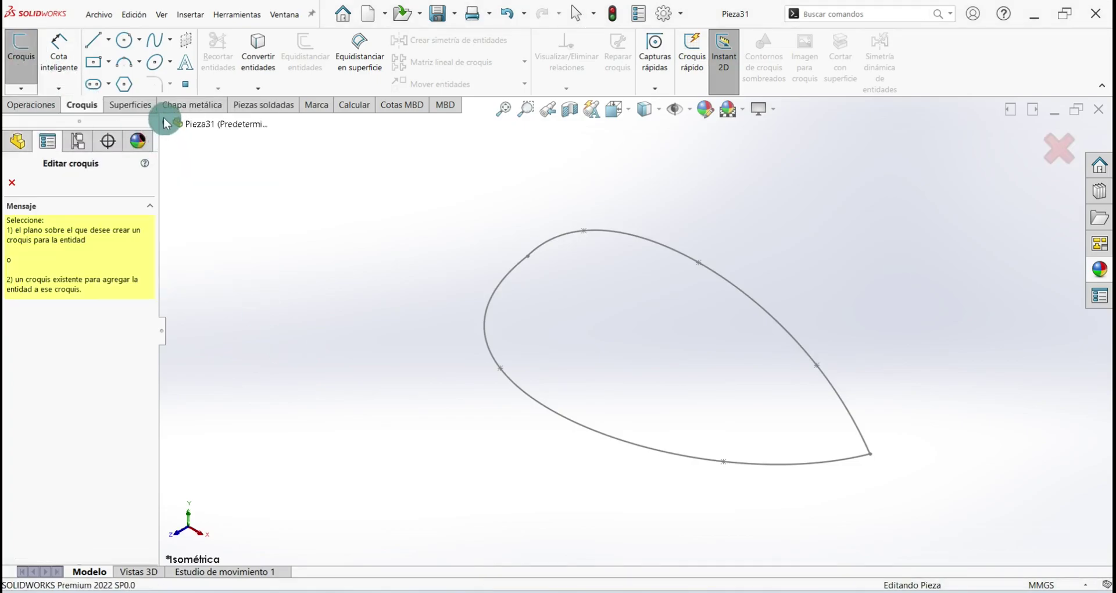
{"action": "left_click", "coordinate": [165, 123]}
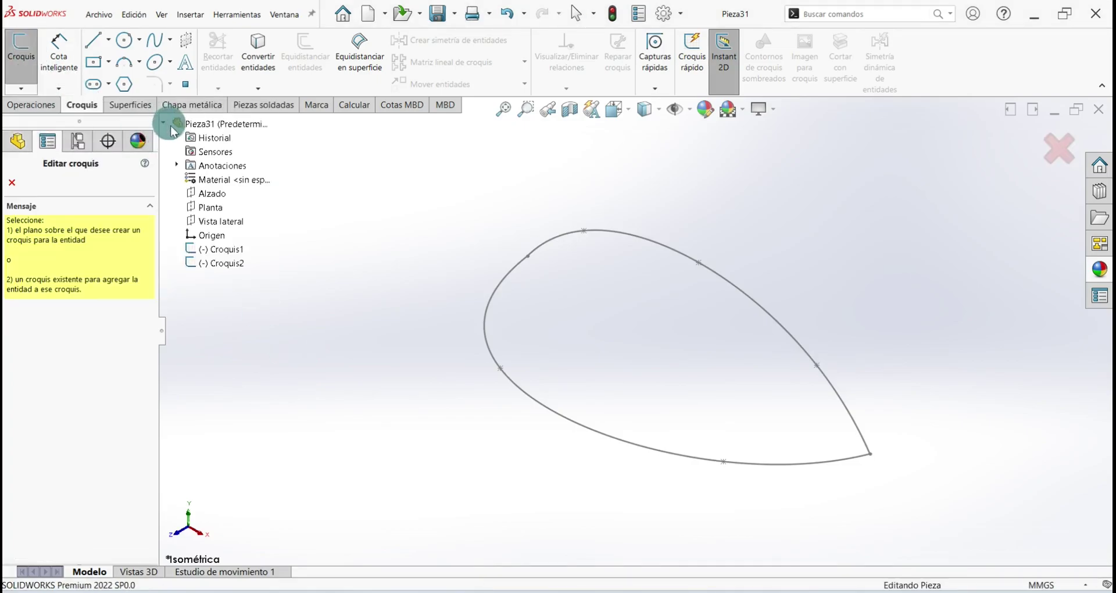
{"action": "left_click", "coordinate": [210, 226]}
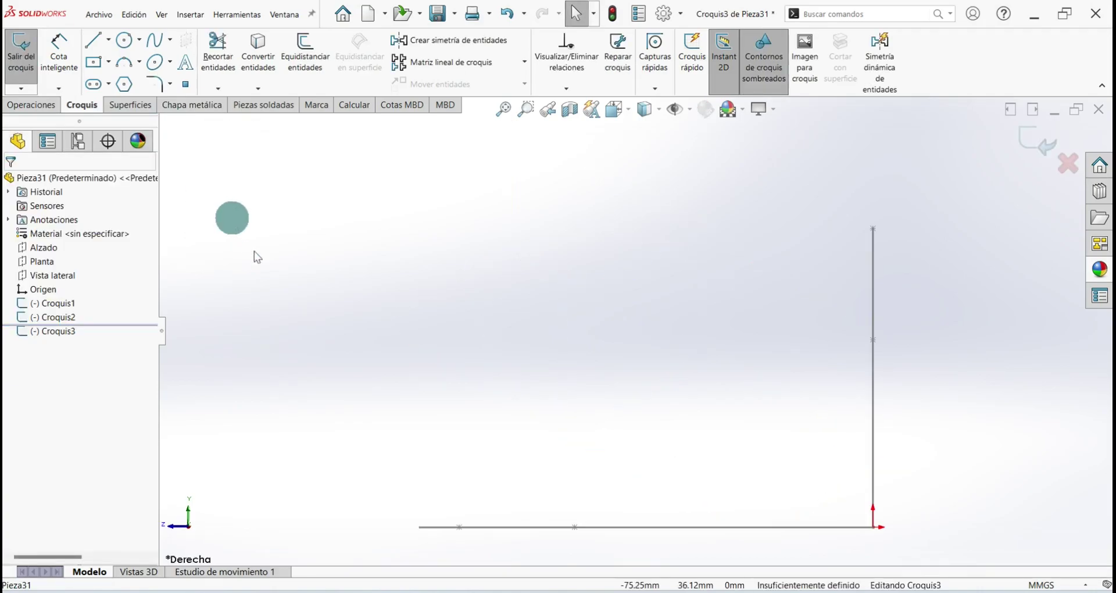
- Draw a straight spline from the vertical line's top to the baseline's left end
{"action": "left_click", "coordinate": [155, 39]}
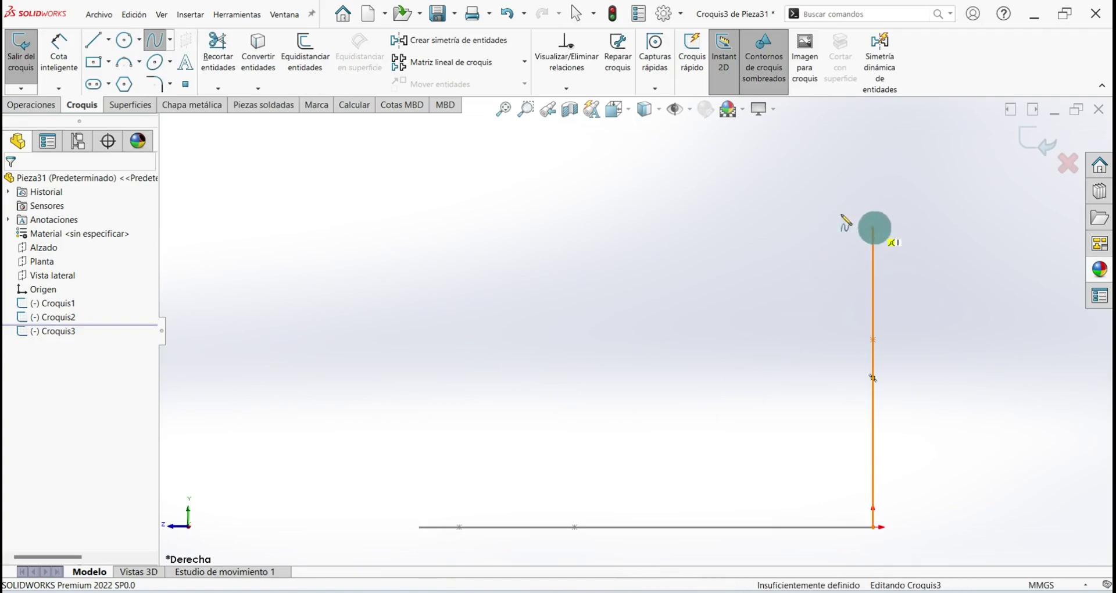
{"action": "left_click", "coordinate": [873, 227]}
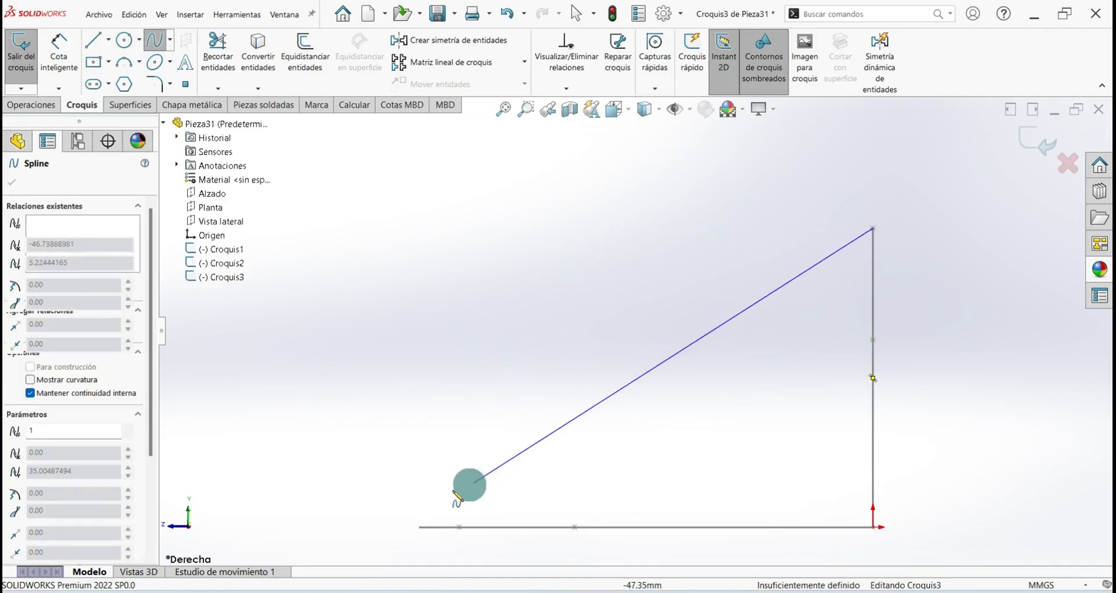
{"action": "left_click", "coordinate": [419, 528]}
{"action": "right_click", "coordinate": [468, 294]}
{"action": "left_click", "coordinate": [480, 329]}
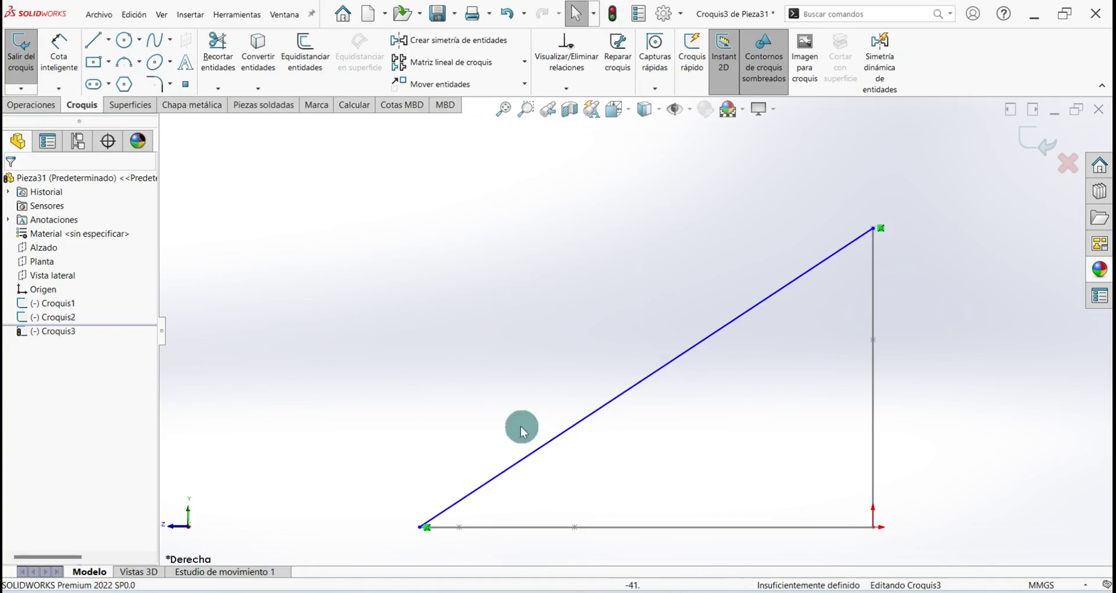
- Drag the spline and its tangent handles to bow it outward toward the upper left
{"action": "left_click", "coordinate": [657, 377]}
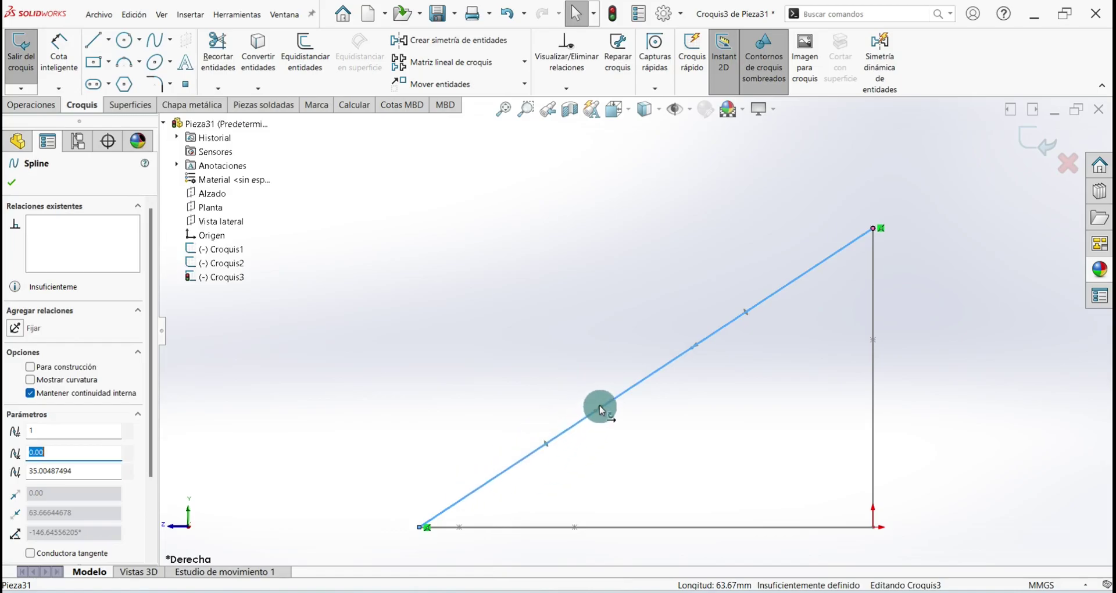
{"action": "mouse_move", "coordinate": [600, 410]}
{"action": "left_mouse_down"}
{"action": "mouse_move", "coordinate": [452, 250]}
{"action": "mouse_move", "coordinate": [492, 273]}
{"action": "left_mouse_up"}
{"action": "mouse_move", "coordinate": [651, 198]}
{"action": "left_mouse_down"}
{"action": "mouse_move", "coordinate": [680, 223]}
{"action": "mouse_move", "coordinate": [670, 232]}
{"action": "left_mouse_up"}
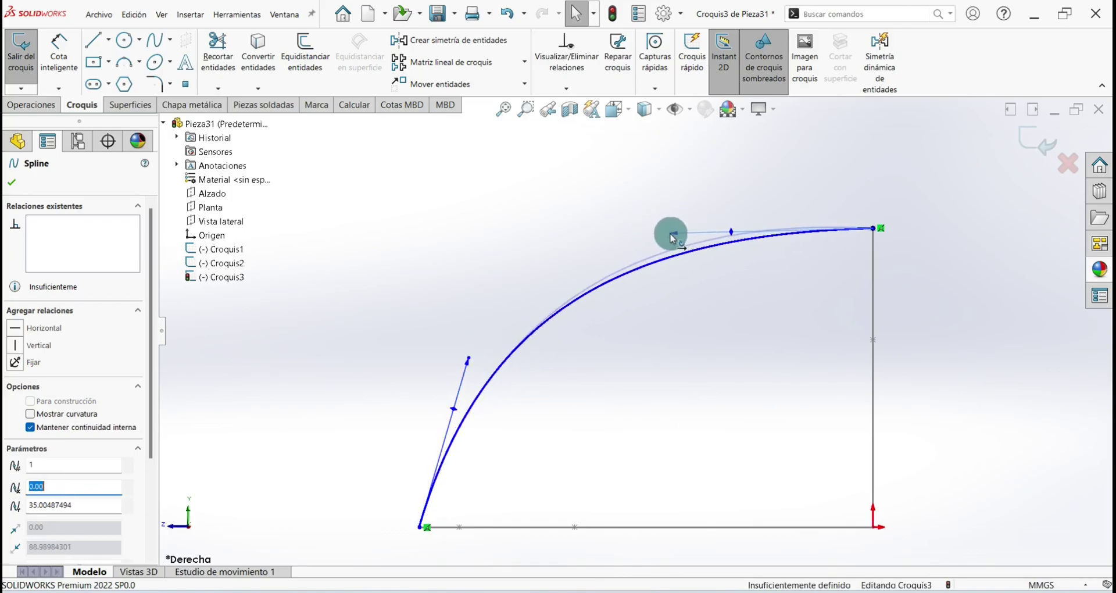
{"action": "left_click", "coordinate": [476, 365]}
{"action": "mouse_move", "coordinate": [469, 360]}
{"action": "left_mouse_down"}
{"action": "mouse_move", "coordinate": [487, 347]}
{"action": "mouse_move", "coordinate": [476, 345]}
{"action": "left_mouse_up"}
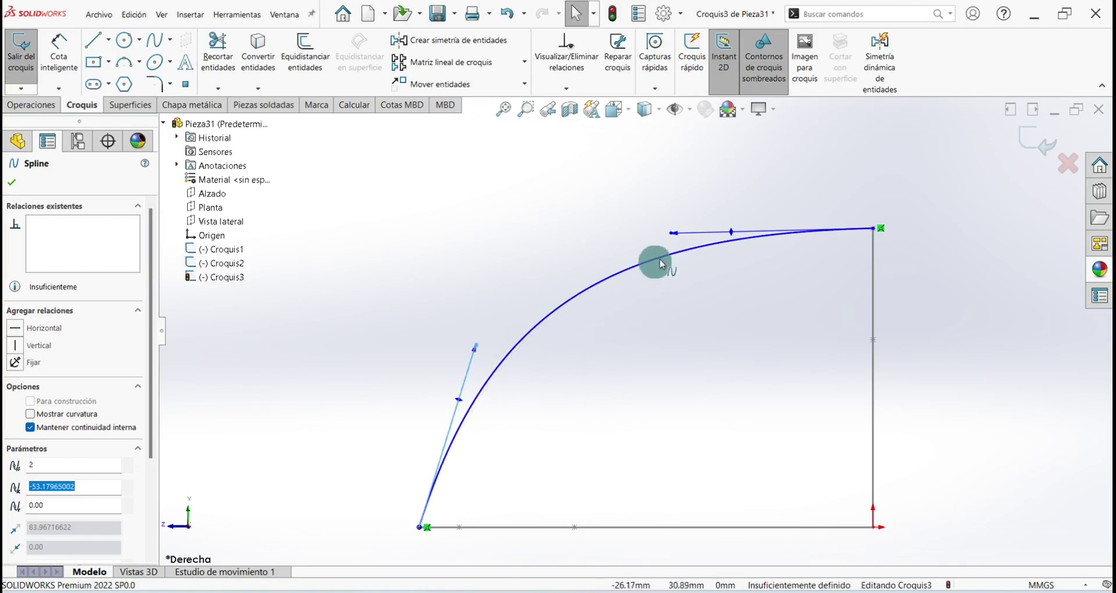
{"action": "left_click_drag", "start_coordinate": [668, 237], "coordinate": [681, 230]}
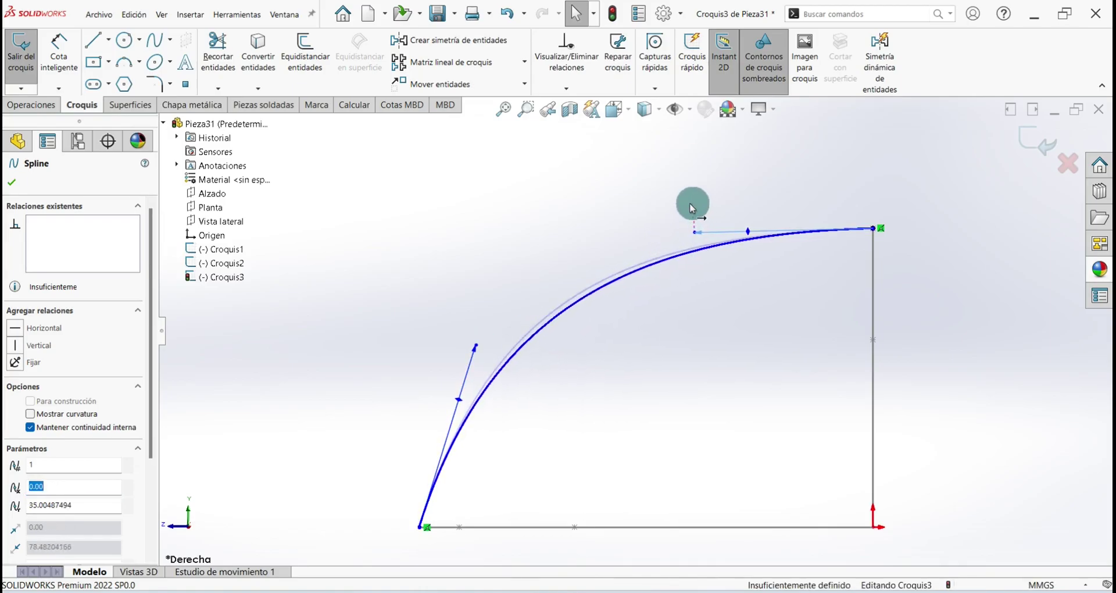
{"action": "left_click", "coordinate": [704, 224]}
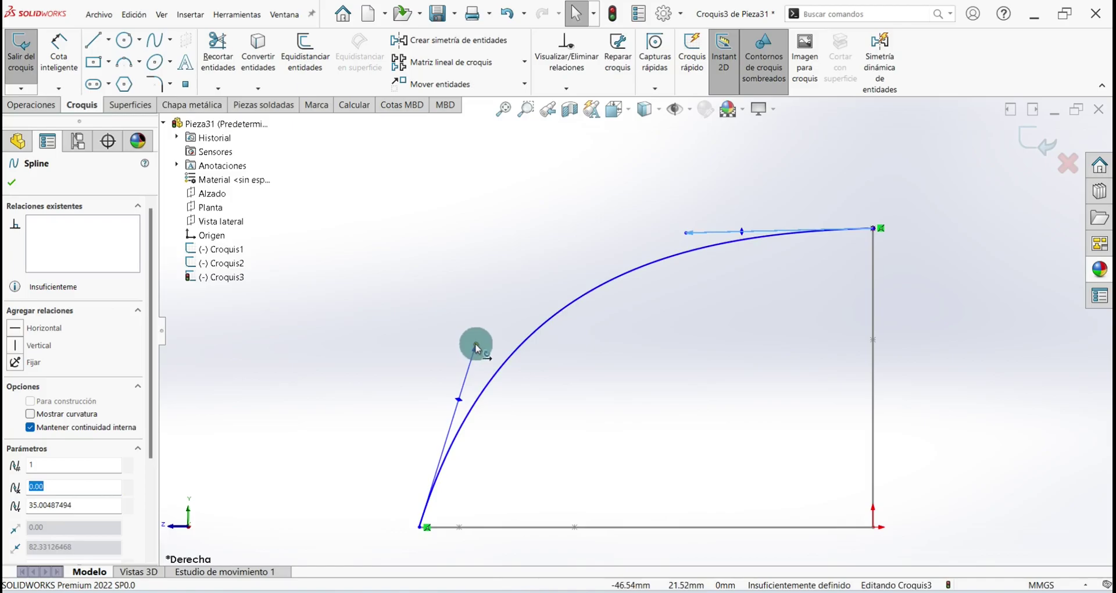
{"action": "left_click_drag", "start_coordinate": [473, 347], "coordinate": [472, 349]}
{"action": "left_click_drag", "start_coordinate": [686, 232], "coordinate": [695, 232]}
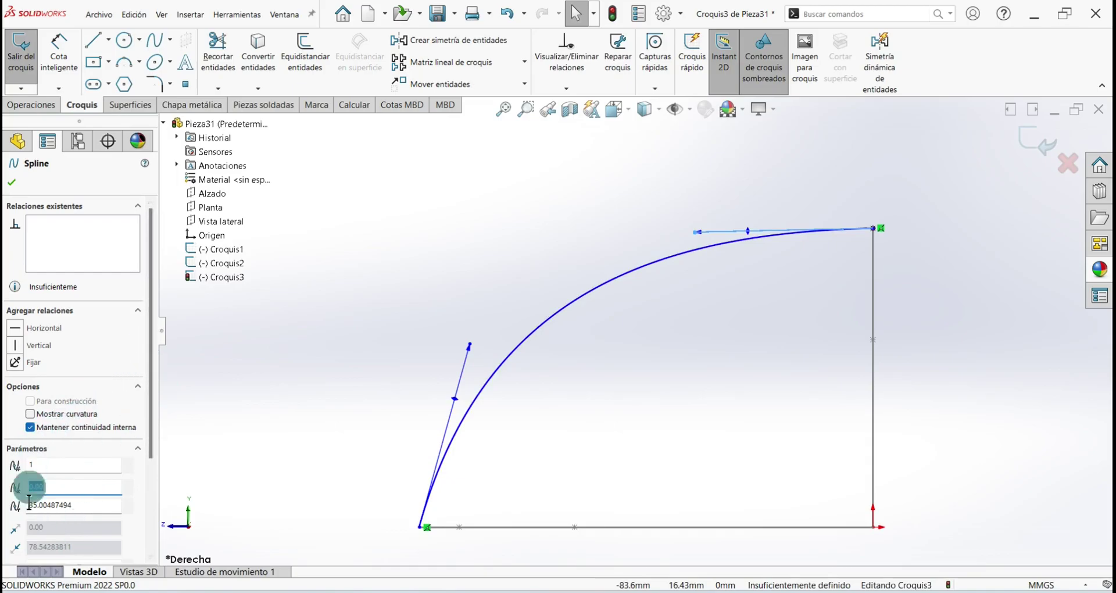
- Make the top tangent horizontal, accept the spline shape, and orbit to check it in 3D
{"action": "mouse_move", "coordinate": [152, 373]}
{"action": "left_mouse_down"}
{"action": "mouse_move", "coordinate": [152, 464]}
{"action": "mouse_move", "coordinate": [367, 341]}
{"action": "left_mouse_up"}
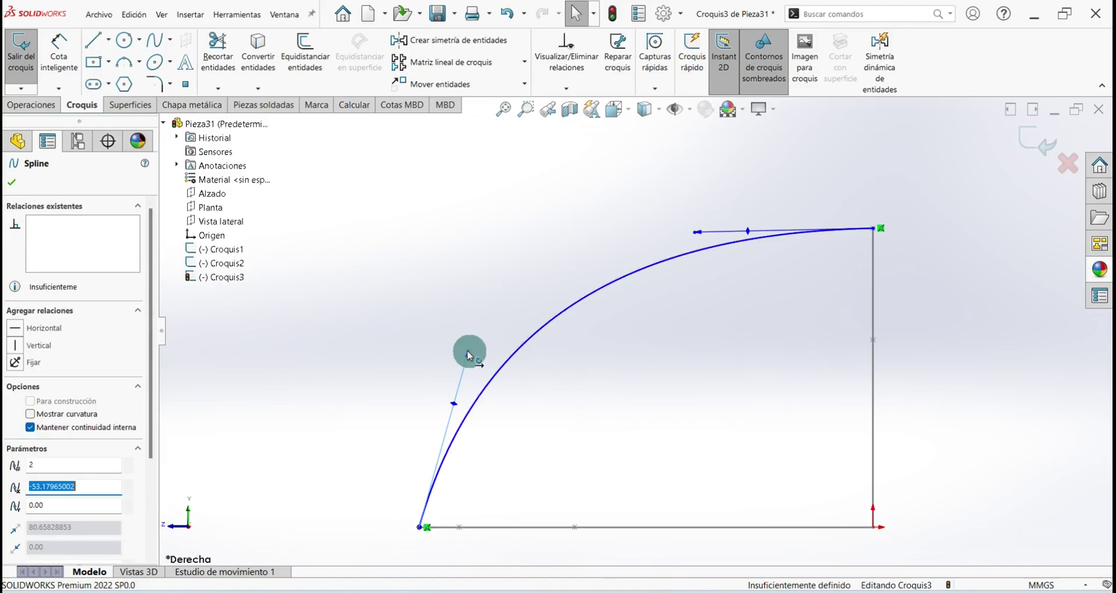
{"action": "left_click", "coordinate": [695, 235]}
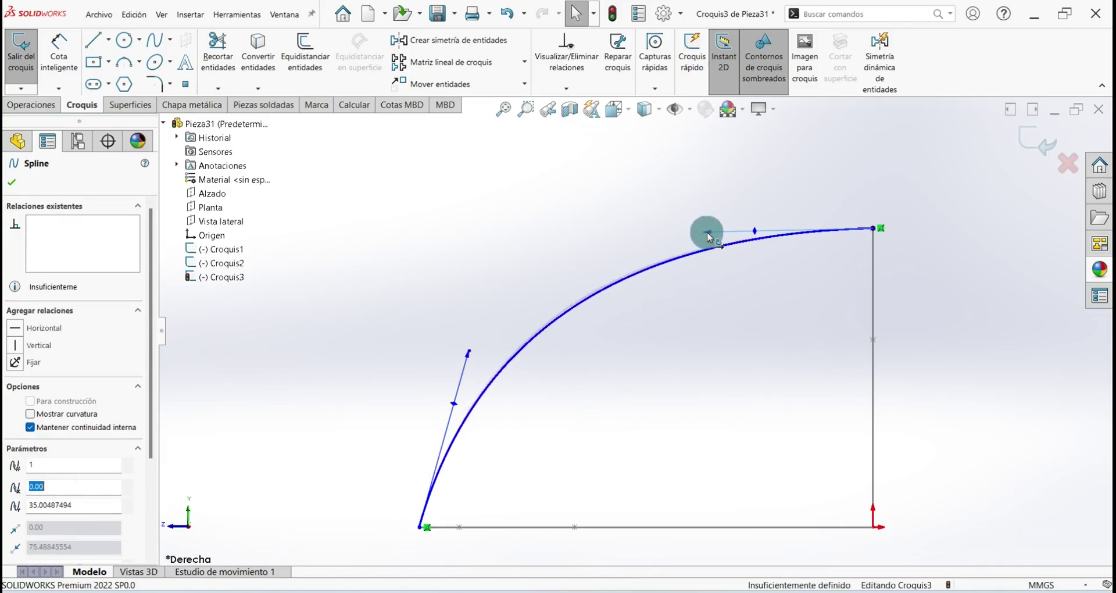
{"action": "left_click_drag", "start_coordinate": [695, 236], "coordinate": [712, 230]}
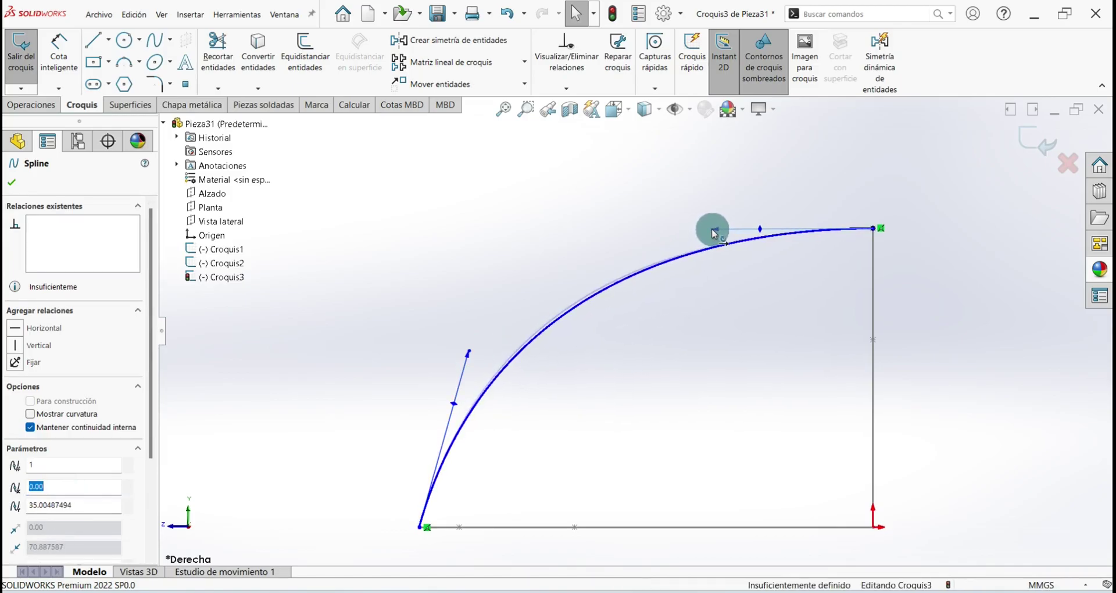
{"action": "left_click", "coordinate": [470, 351]}
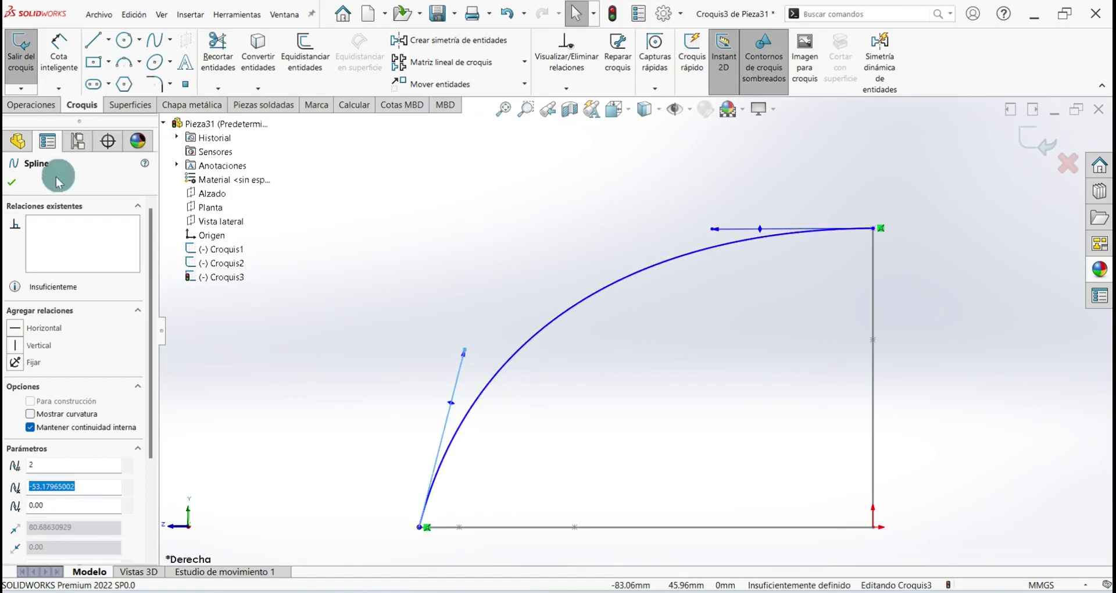
{"action": "left_click", "coordinate": [13, 187]}
{"action": "scroll", "coordinate": [558, 249], "scroll_direction": "up", "scroll_amount": 2}
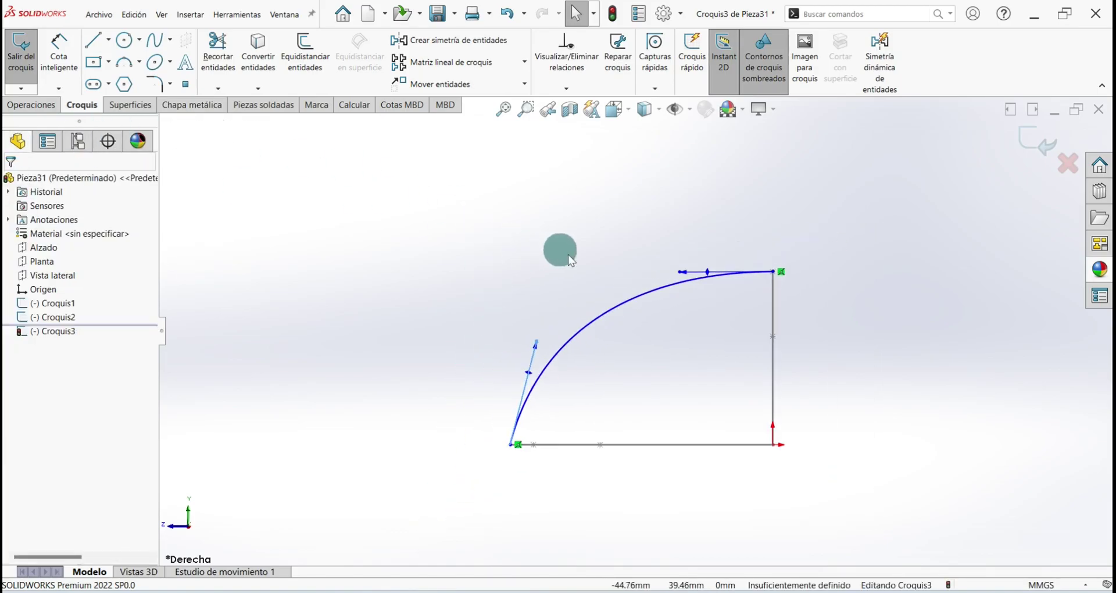
{"action": "mouse_move", "coordinate": [558, 250]}
{"action": "middle_mouse_down"}
{"action": "mouse_move", "coordinate": [571, 335]}
{"action": "mouse_move", "coordinate": [626, 321]}
{"action": "mouse_move", "coordinate": [598, 351]}
{"action": "middle_mouse_up"}
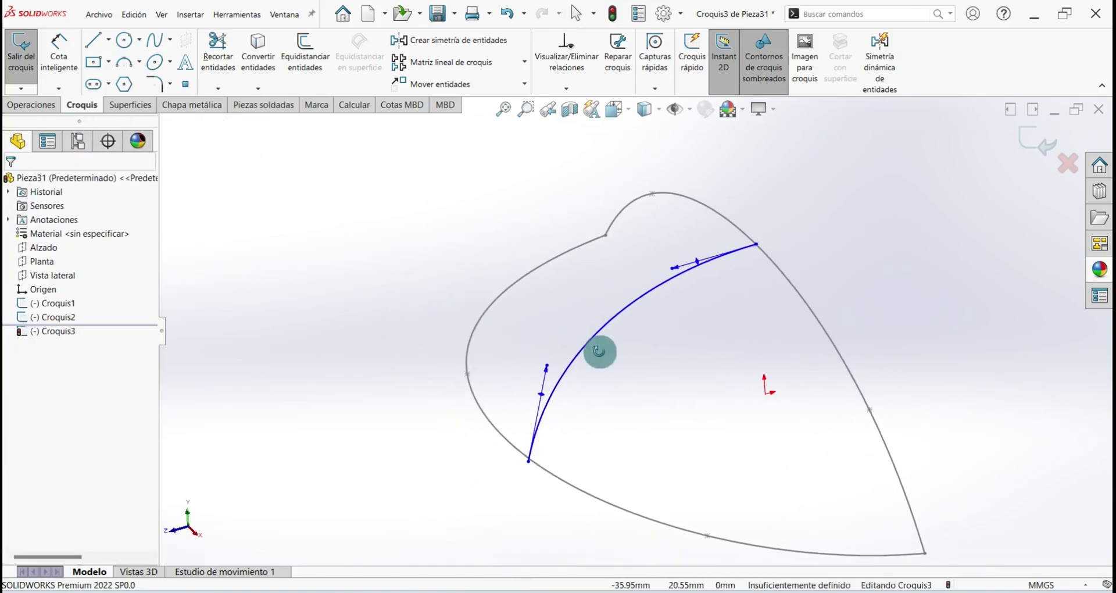
{"action": "scroll", "coordinate": [622, 462], "scroll_direction": "down", "scroll_amount": 4}
- Add a pierce relation placing the spline's lower endpoint on the teardrop outline curve
{"action": "scroll", "coordinate": [395, 448], "scroll_direction": "down", "scroll_amount": 2}
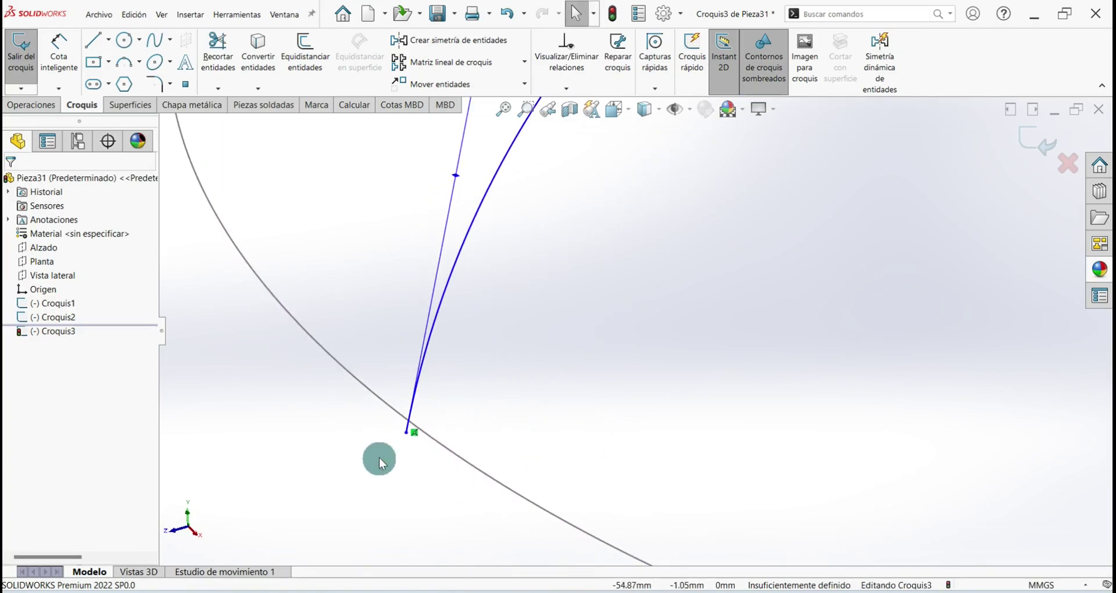
{"action": "left_click", "coordinate": [407, 433]}
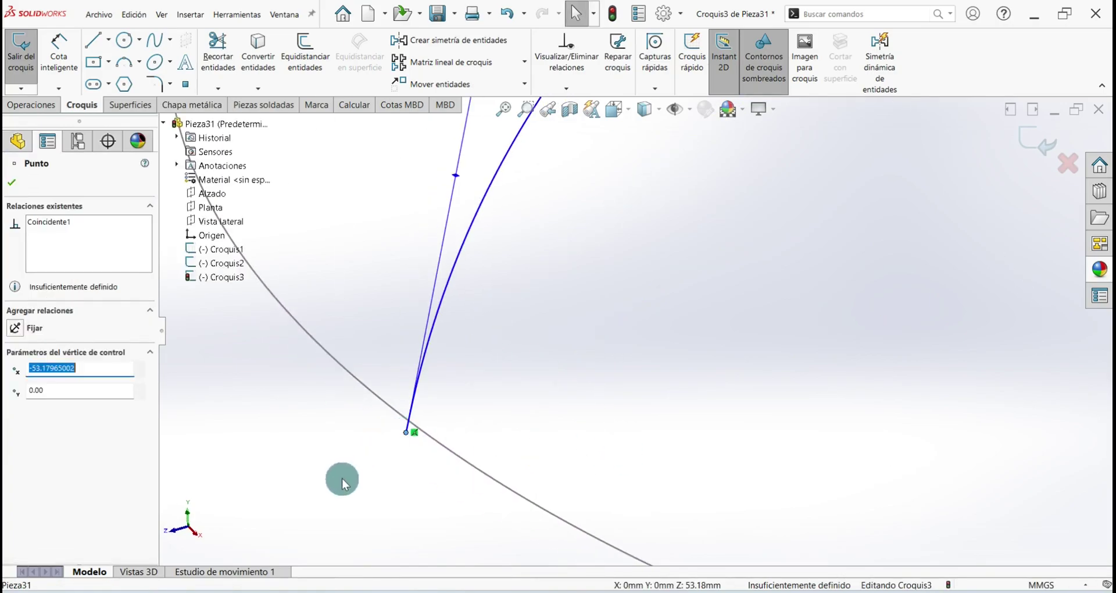
{"action": "left_click", "coordinate": [303, 336], "text": "ctrl"}
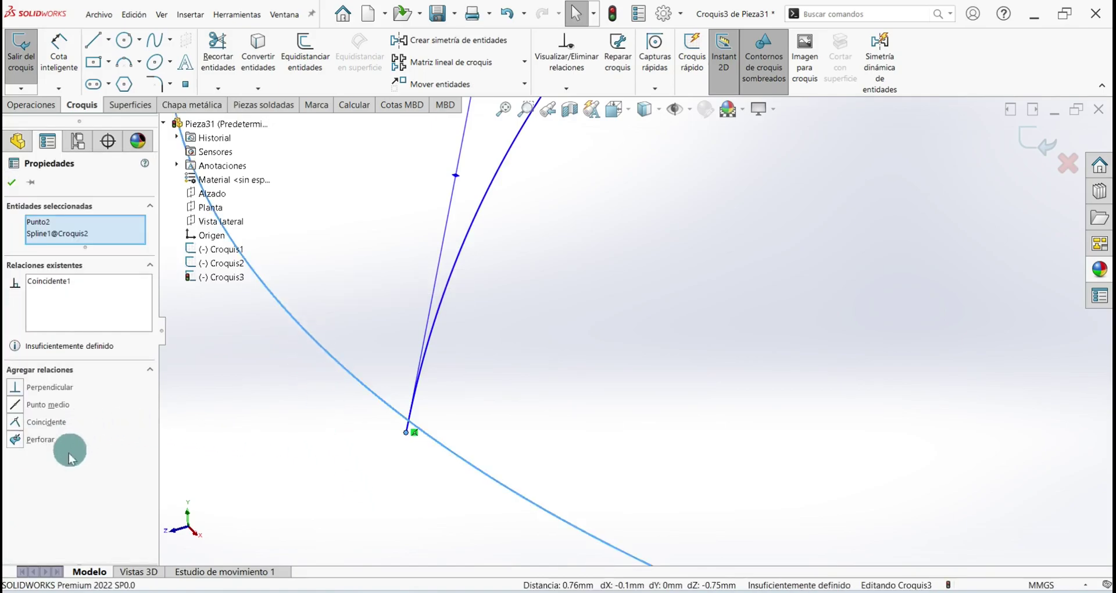
{"action": "left_click", "coordinate": [16, 440]}
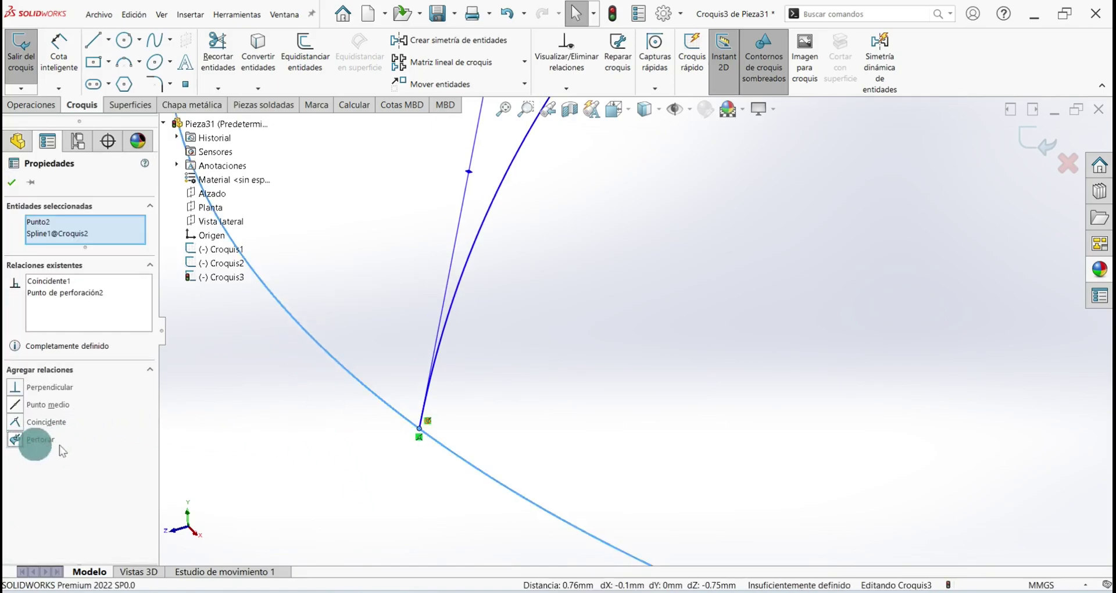
{"action": "left_click", "coordinate": [31, 183]}
{"action": "left_click", "coordinate": [13, 183]}
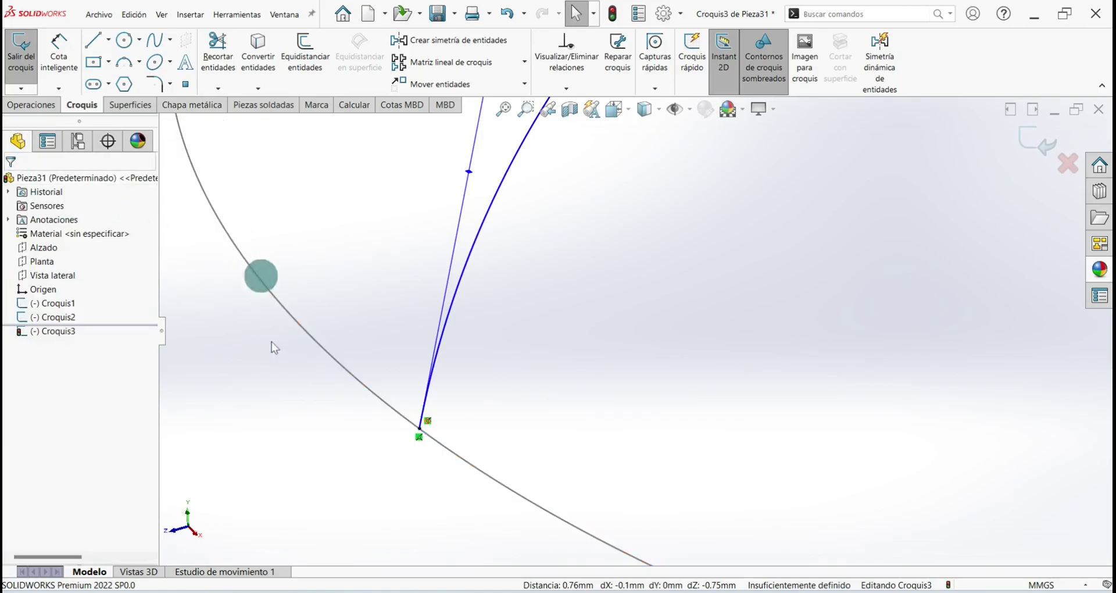
{"action": "scroll", "coordinate": [393, 440], "scroll_direction": "up", "scroll_amount": 5}
{"action": "scroll", "coordinate": [683, 266], "scroll_direction": "down", "scroll_amount": 5}
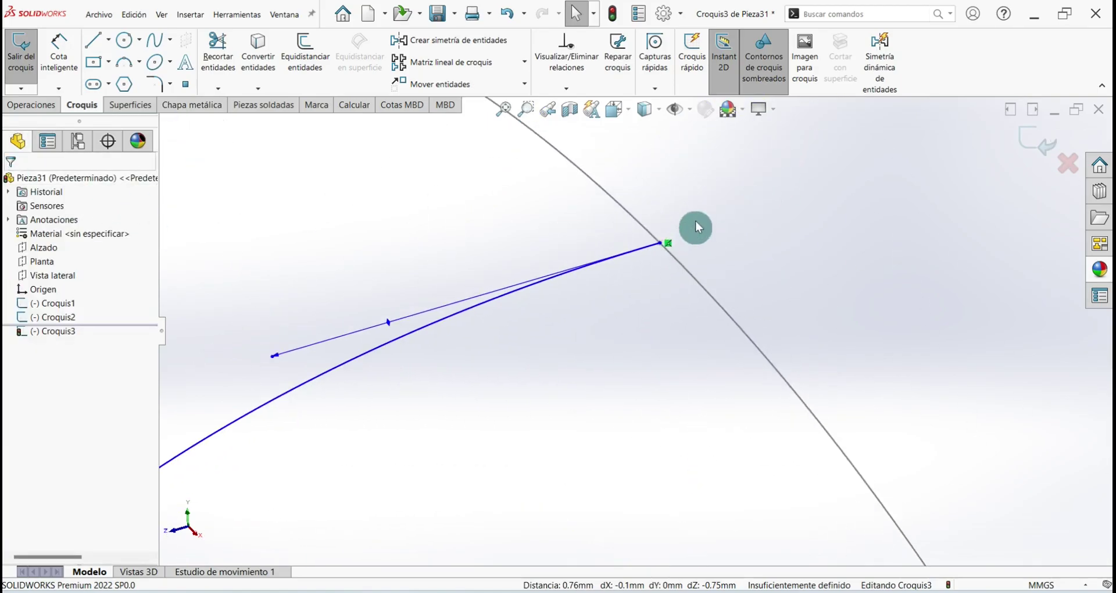
- Pierce the spline's upper endpoint onto the other outline curve, leaving Croquis3 fully defined
{"action": "left_click", "coordinate": [659, 243]}
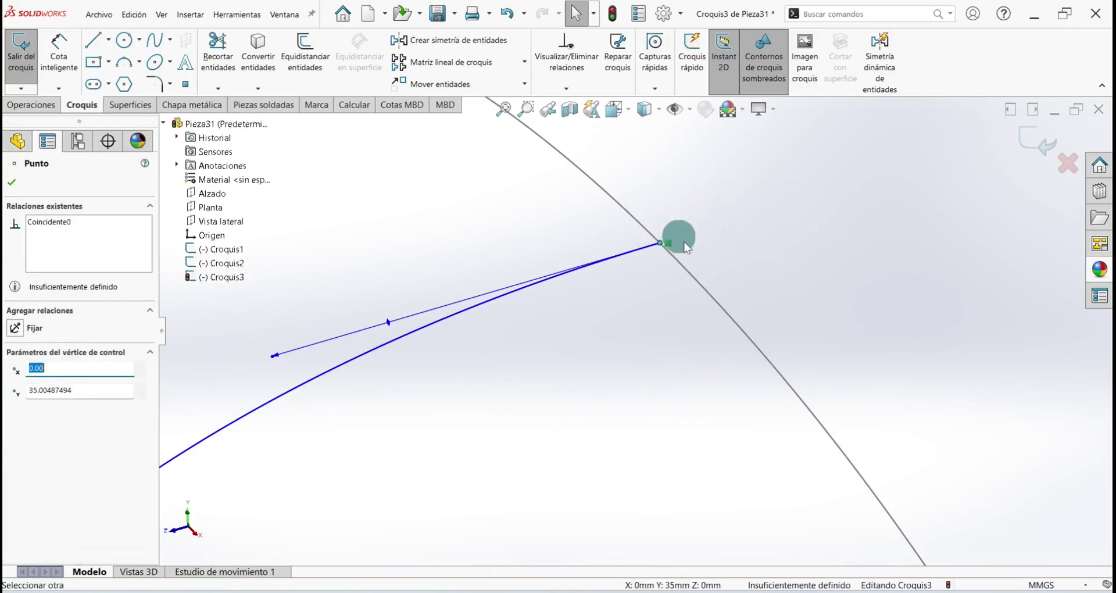
{"action": "left_click", "coordinate": [693, 277], "text": "ctrl"}
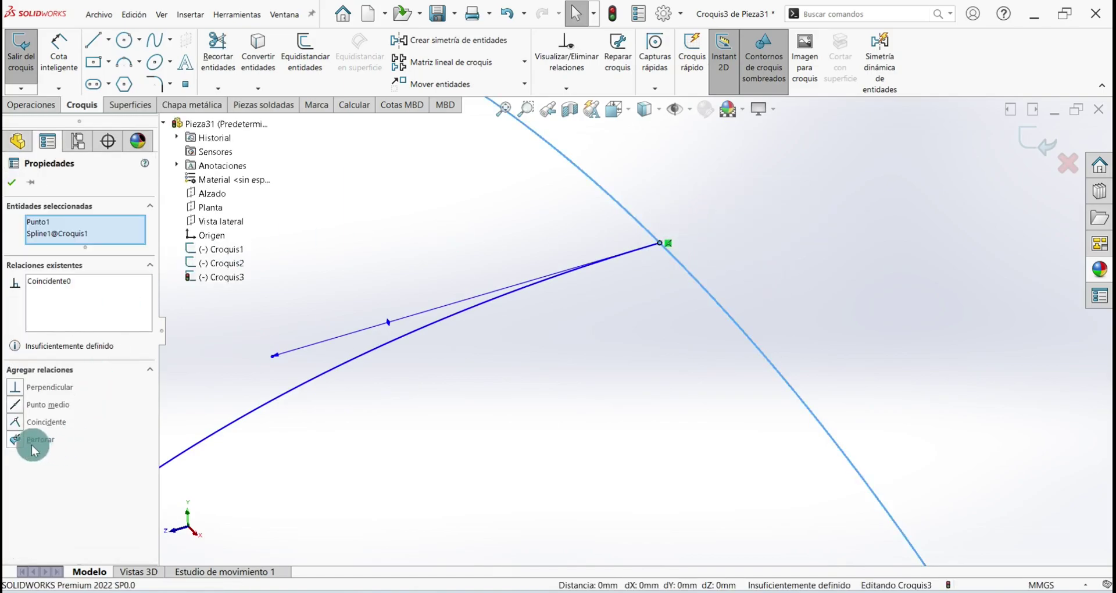
{"action": "left_click", "coordinate": [14, 440]}
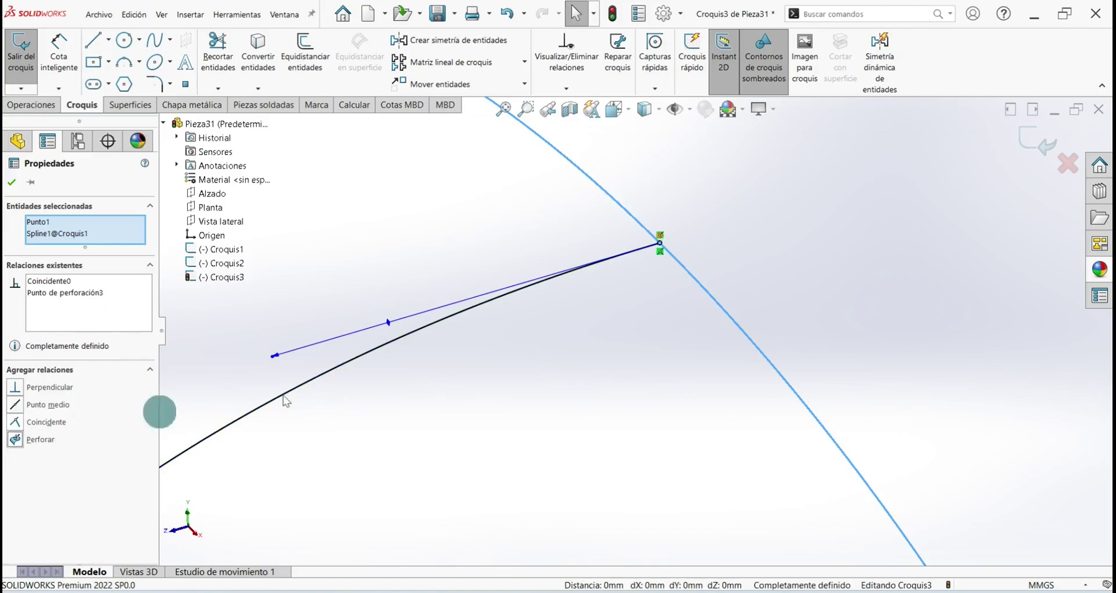
{"action": "left_click", "coordinate": [11, 184]}
{"action": "scroll", "coordinate": [610, 302], "scroll_direction": "up", "scroll_amount": 5}
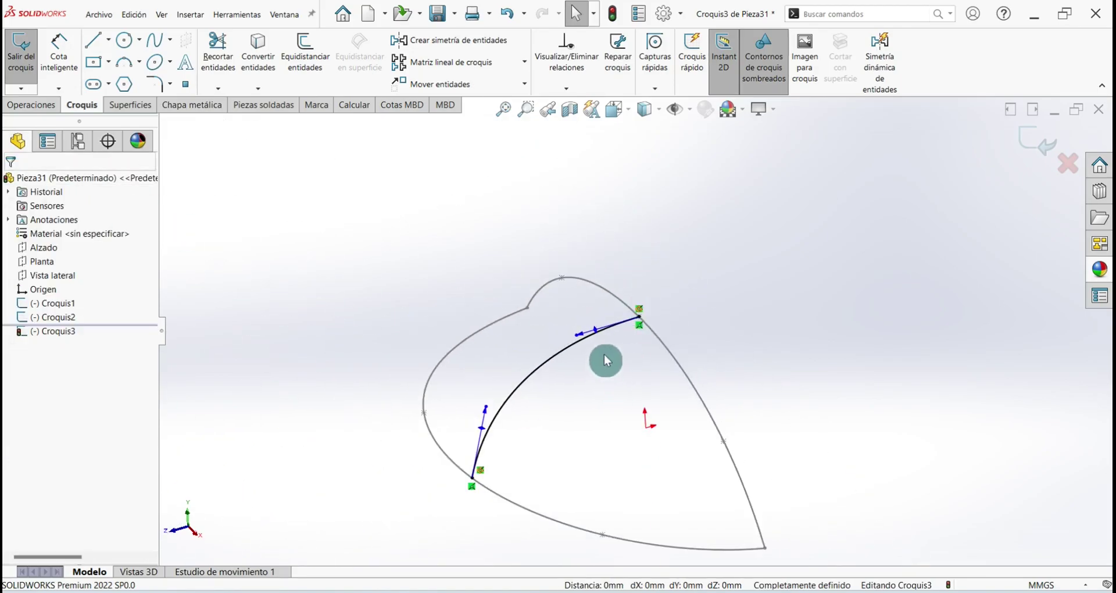
{"action": "middle_click_drag", "start_coordinate": [605, 361], "coordinate": [756, 268]}
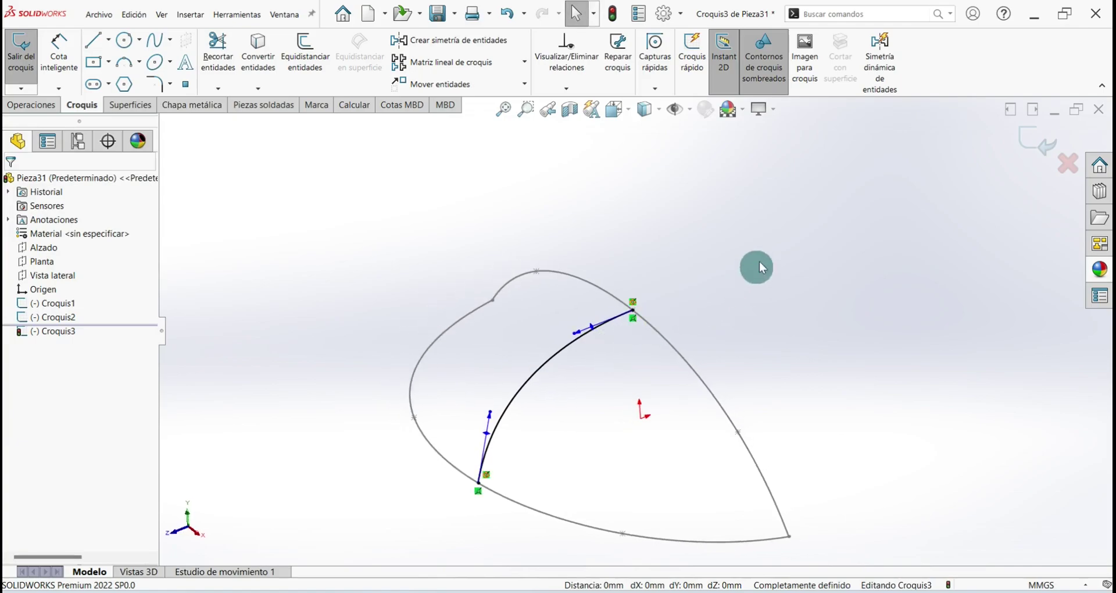
- Close Croquis3, view the three sketches isometrically and save the part
{"action": "left_click", "coordinate": [1040, 150]}
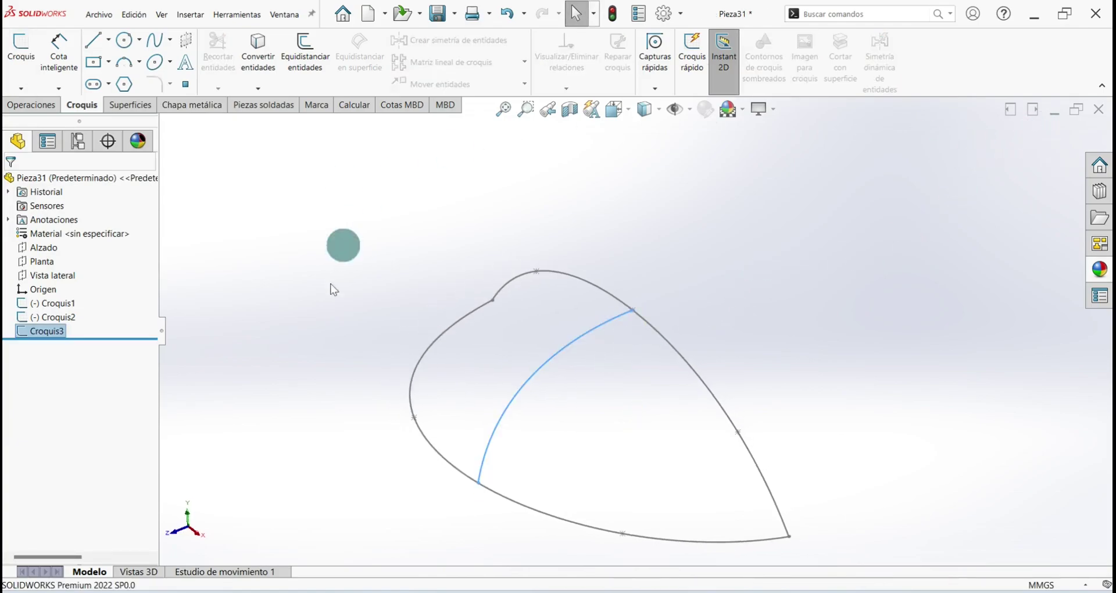
{"action": "key", "text": "ctrl+7"}
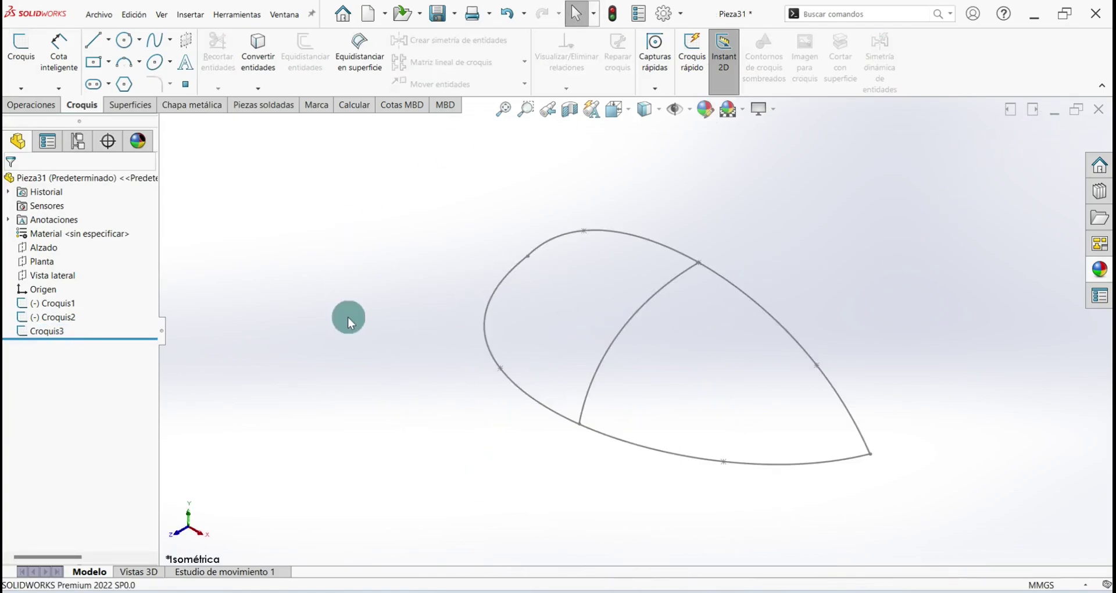
{"action": "key", "text": "ctrl+s"}
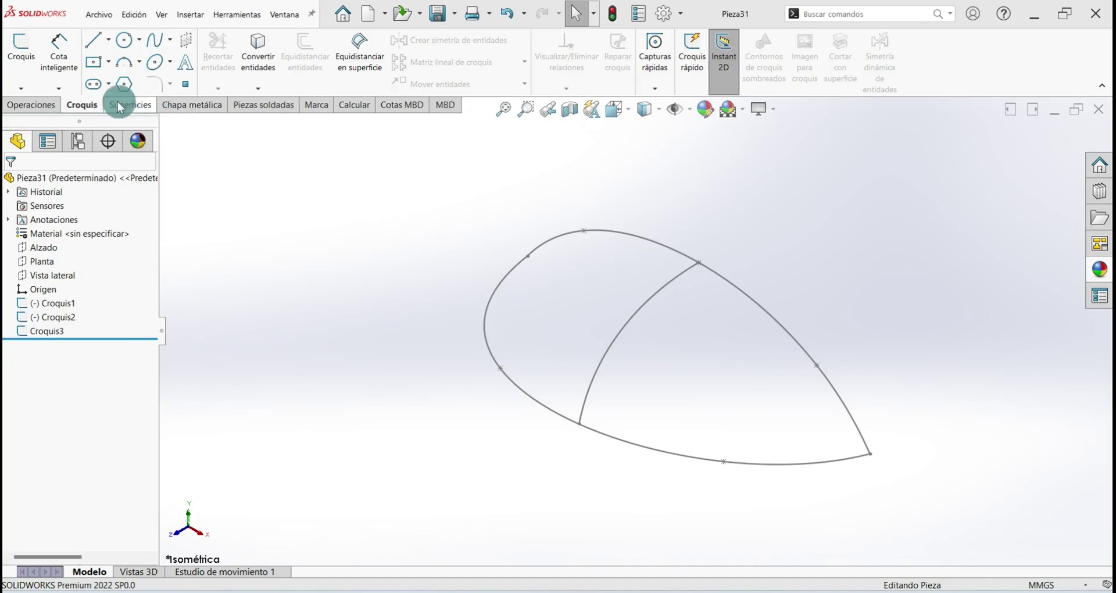
- Show the Superficies tools and review the enabled Pestañas without changing them
{"action": "left_click", "coordinate": [138, 109]}
{"action": "right_click", "coordinate": [131, 108]}
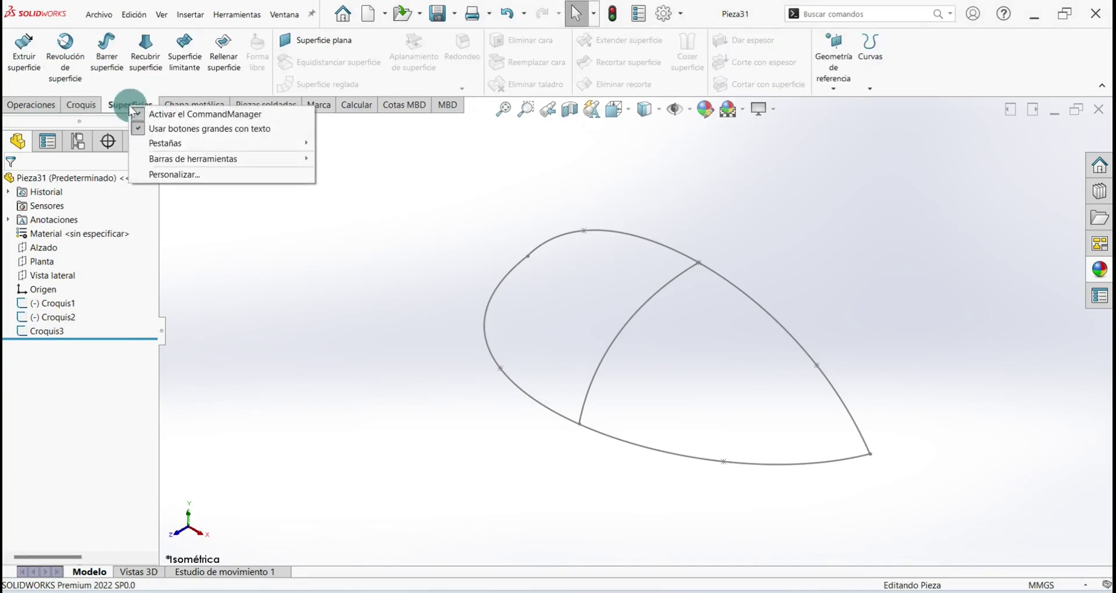
{"action": "mouse_move", "coordinate": [221, 143]}
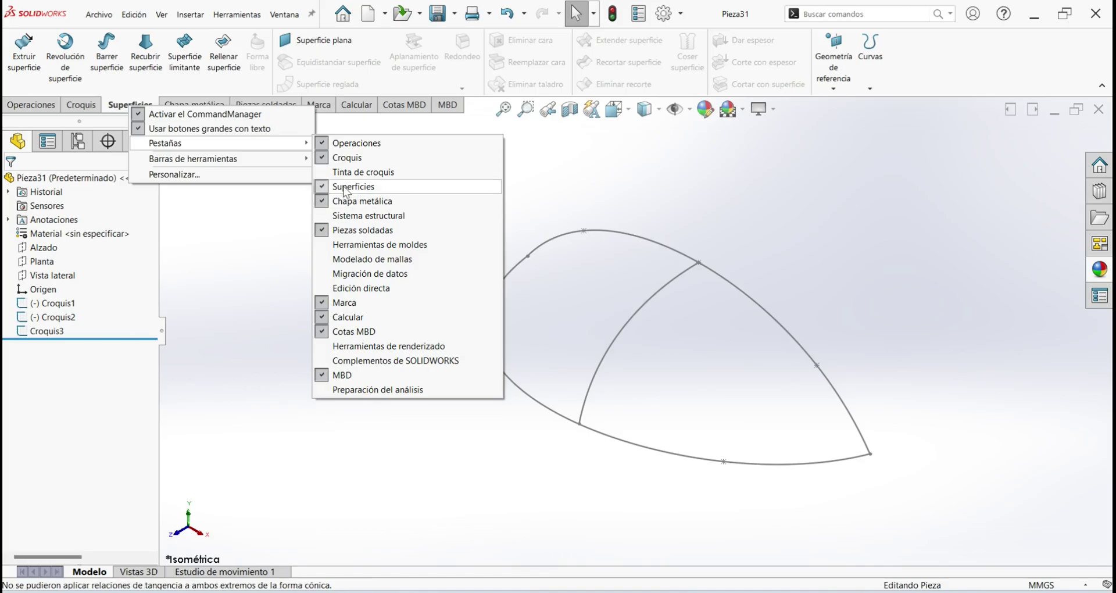
{"action": "left_click", "coordinate": [233, 297]}
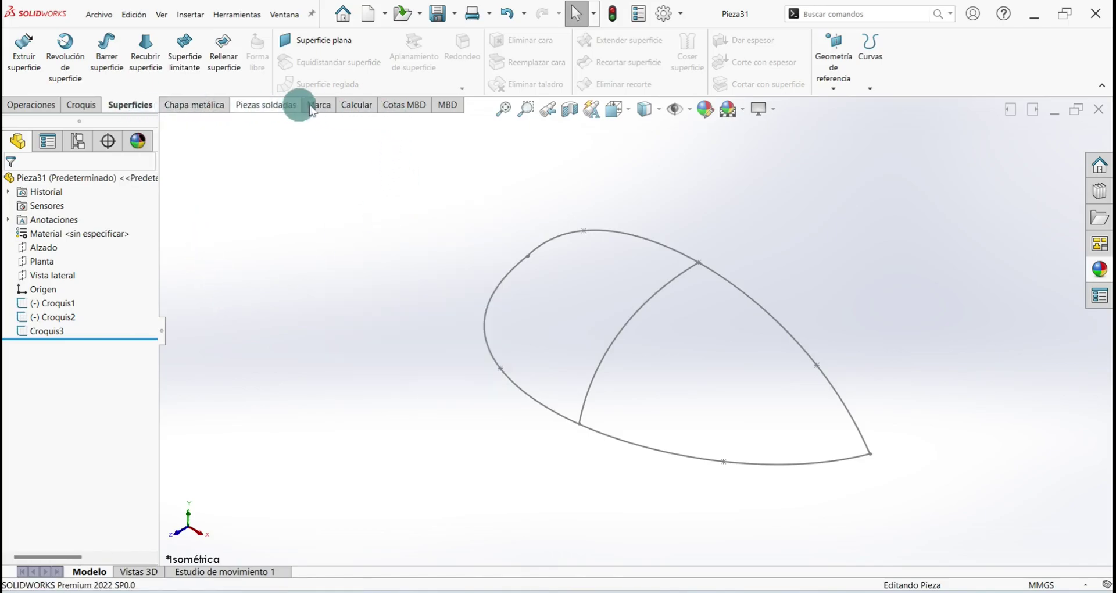
{"action": "right_click", "coordinate": [194, 104]}
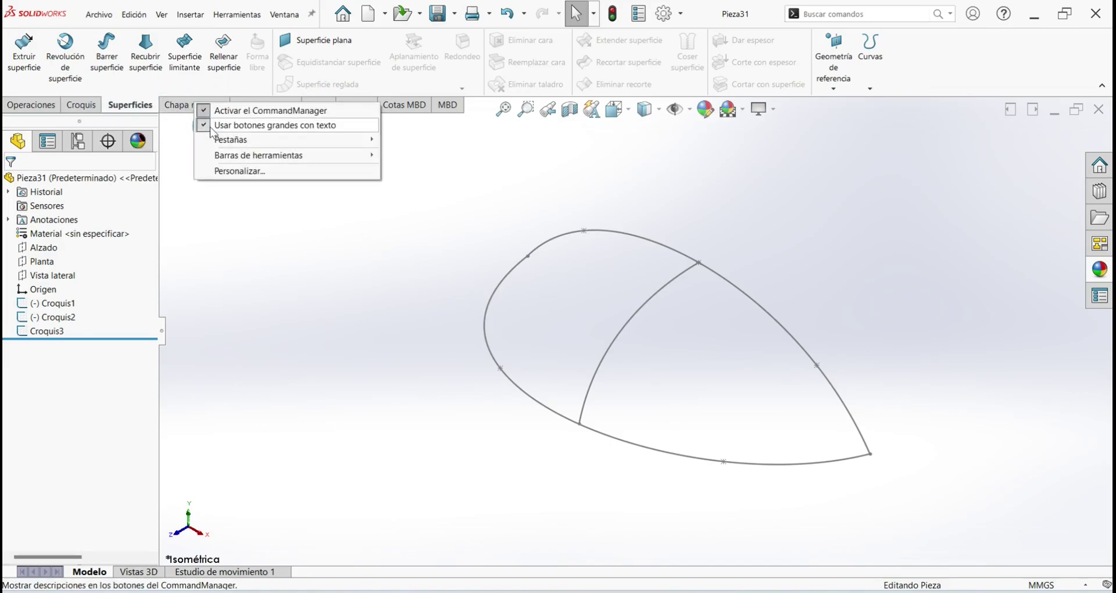
{"action": "left_click", "coordinate": [291, 347]}
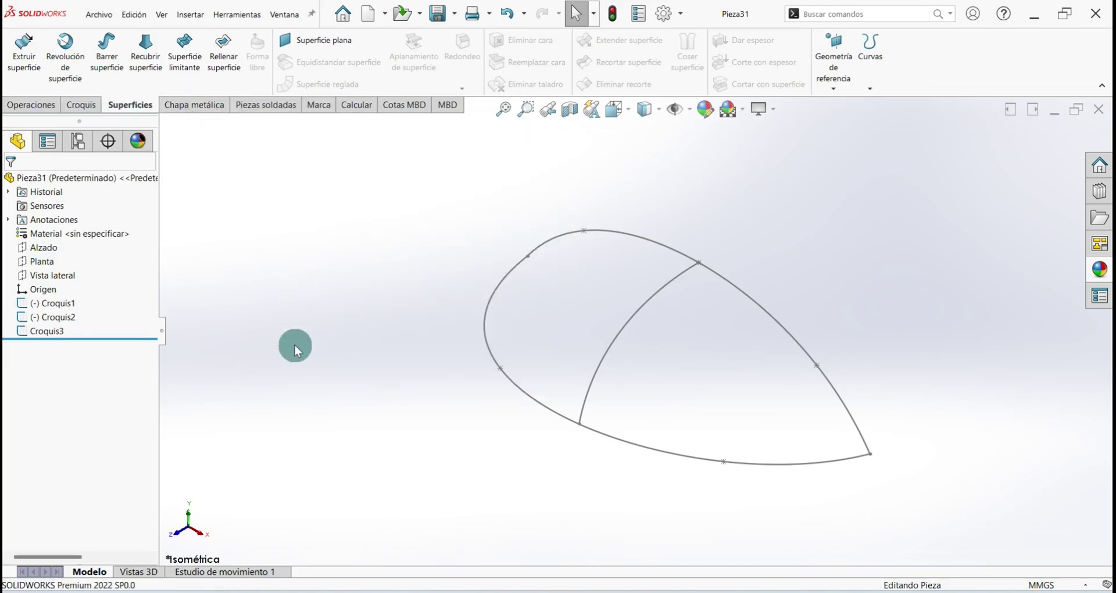
- Build Límite-Superficie1 with Croquis1 and Croquis2 in Dirección 1 and Croquis3 in Dirección 2
{"action": "left_click", "coordinate": [186, 78]}
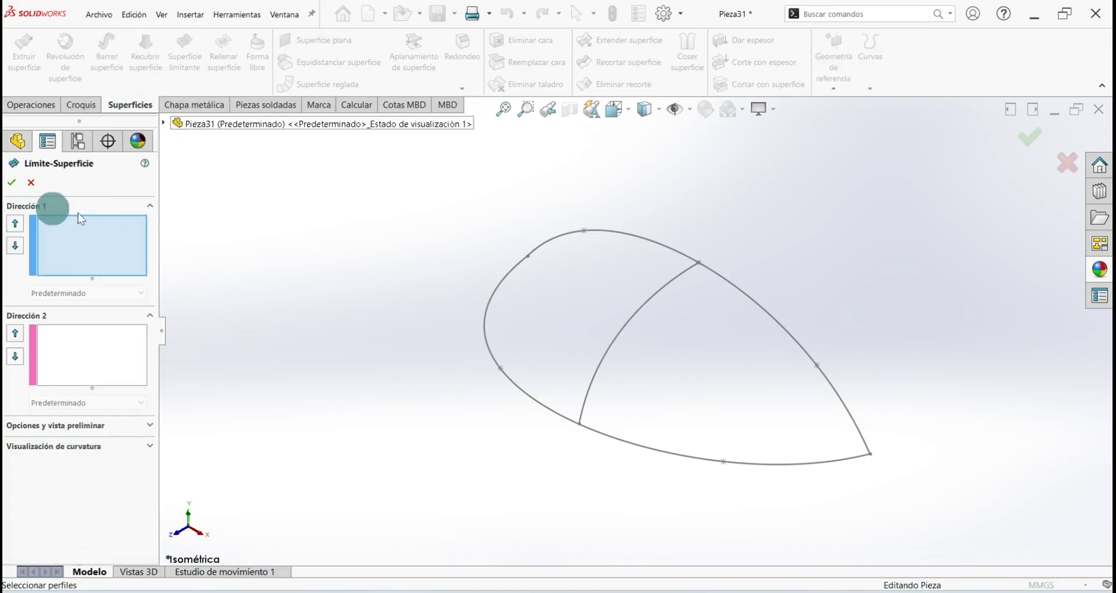
{"action": "left_click", "coordinate": [87, 232]}
{"action": "left_click", "coordinate": [648, 245]}
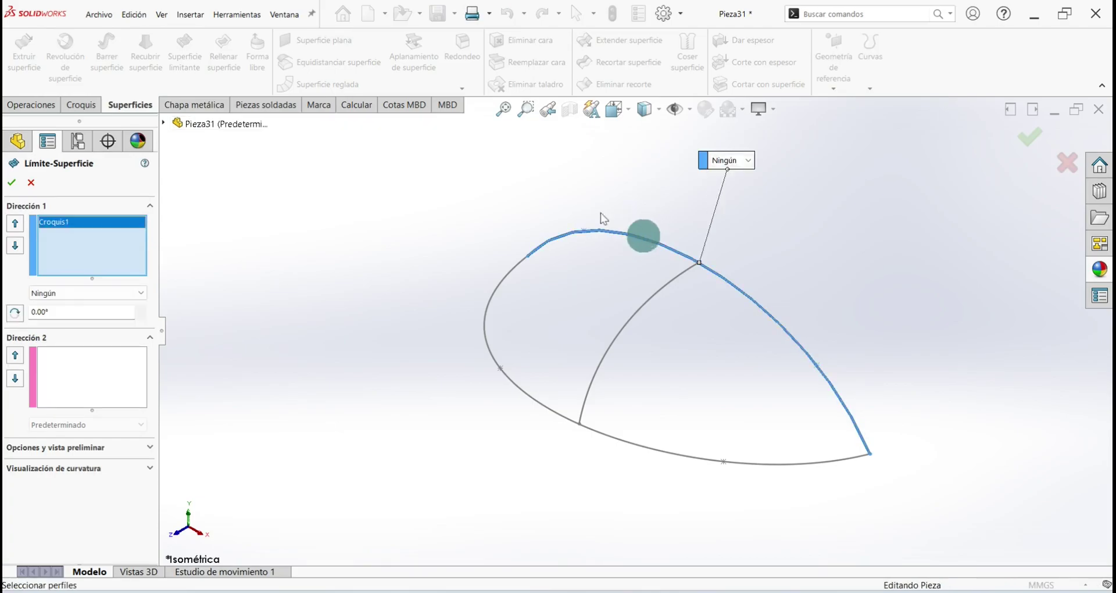
{"action": "left_click", "coordinate": [540, 409]}
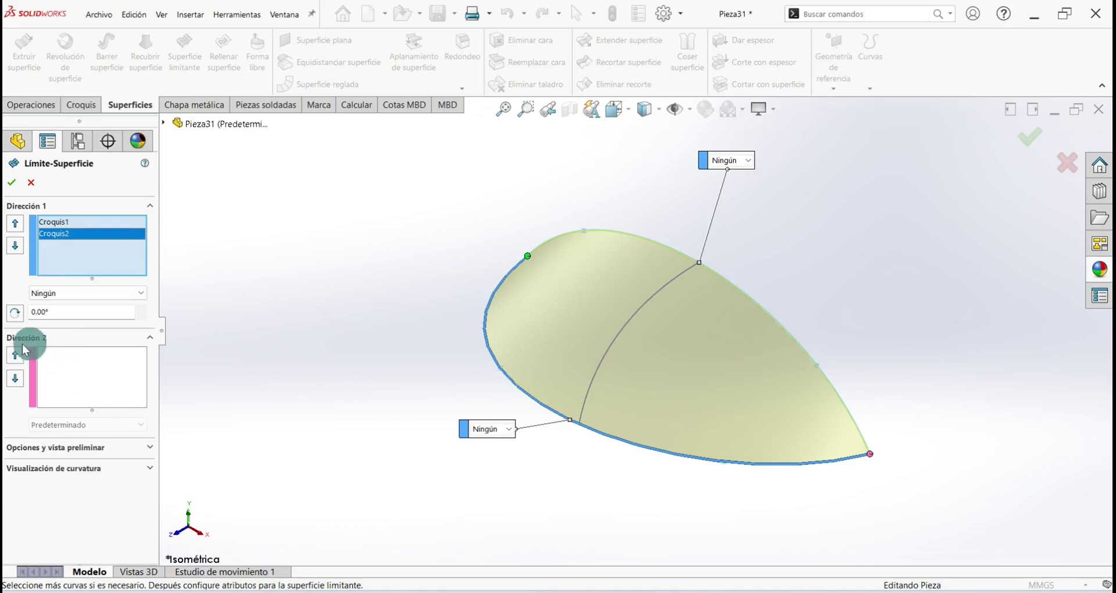
{"action": "left_click", "coordinate": [84, 375]}
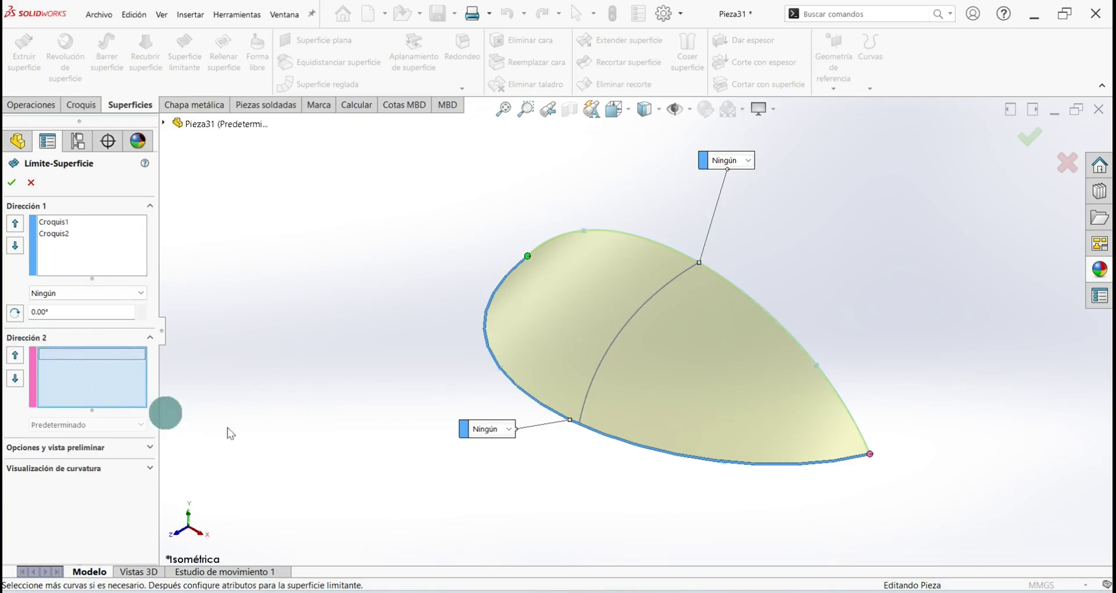
{"action": "left_click", "coordinate": [659, 297]}
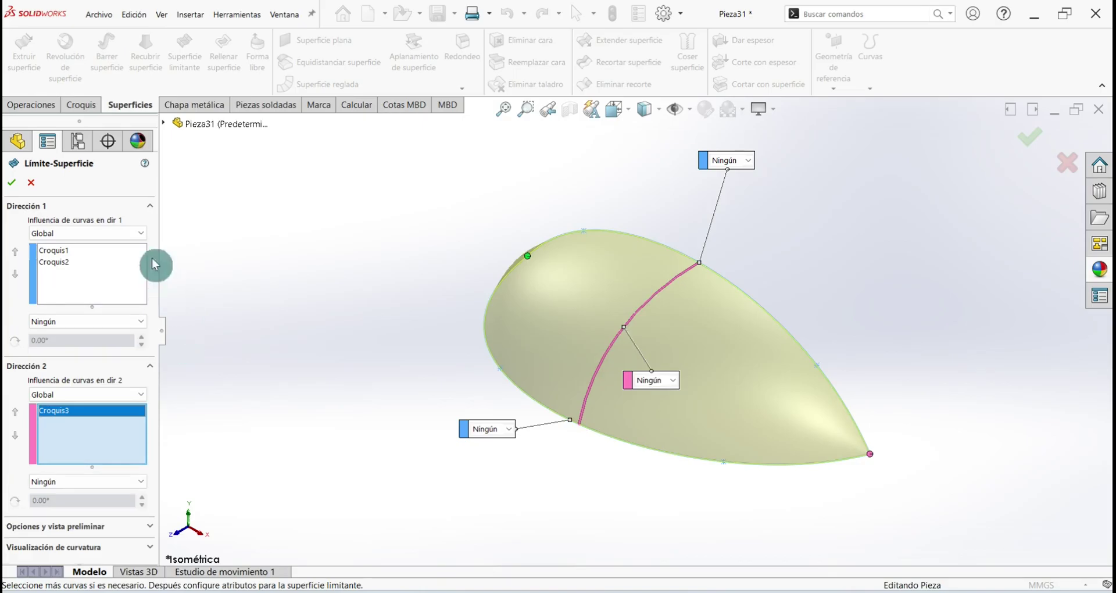
{"action": "left_click", "coordinate": [13, 184]}
{"action": "mouse_move", "coordinate": [623, 399]}
{"action": "middle_mouse_down"}
{"action": "mouse_move", "coordinate": [429, 351]}
{"action": "mouse_move", "coordinate": [553, 373]}
{"action": "mouse_move", "coordinate": [607, 326]}
{"action": "mouse_move", "coordinate": [557, 468]}
{"action": "middle_mouse_up"}
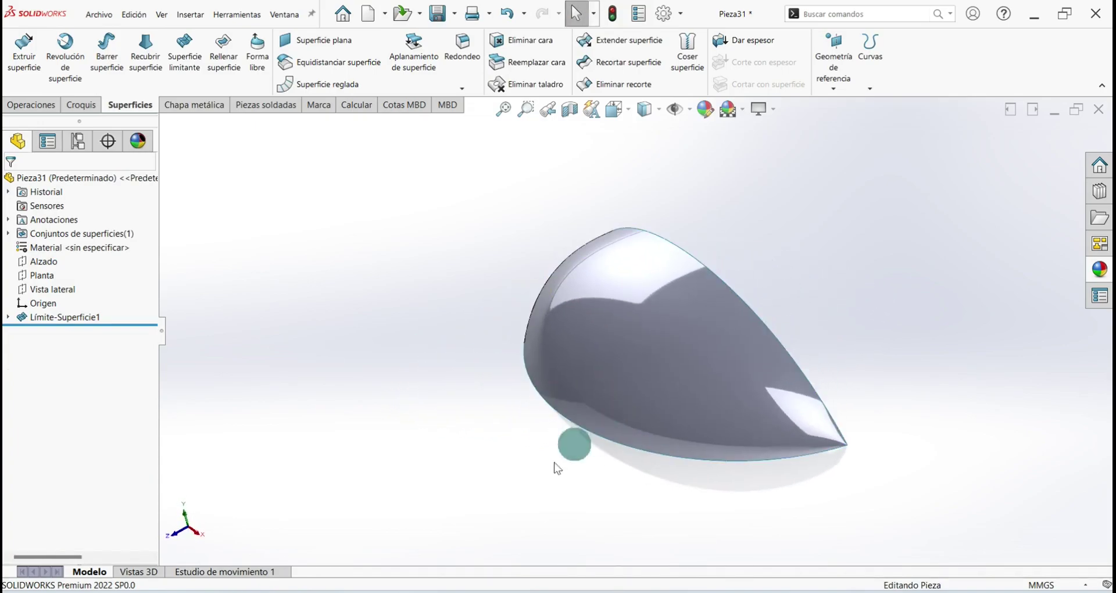
- Orbit the dome from isometric and expand Límite-Superficie1 to show its sketches
{"action": "key", "text": "ctrl+7"}
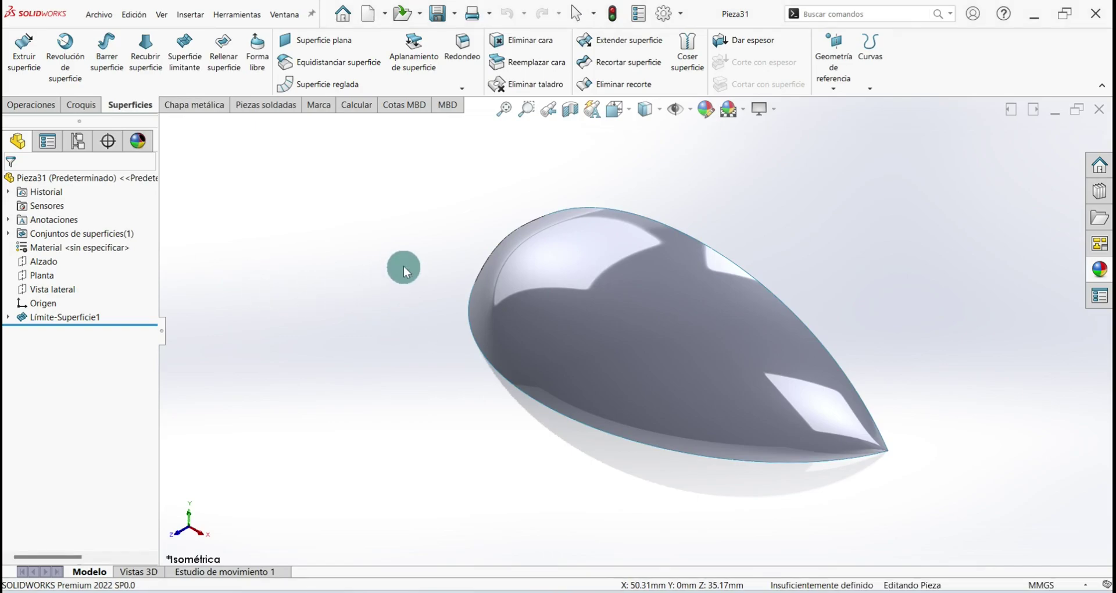
{"action": "mouse_move", "coordinate": [404, 265]}
{"action": "middle_mouse_down"}
{"action": "mouse_move", "coordinate": [441, 379]}
{"action": "mouse_move", "coordinate": [419, 251]}
{"action": "middle_mouse_up"}
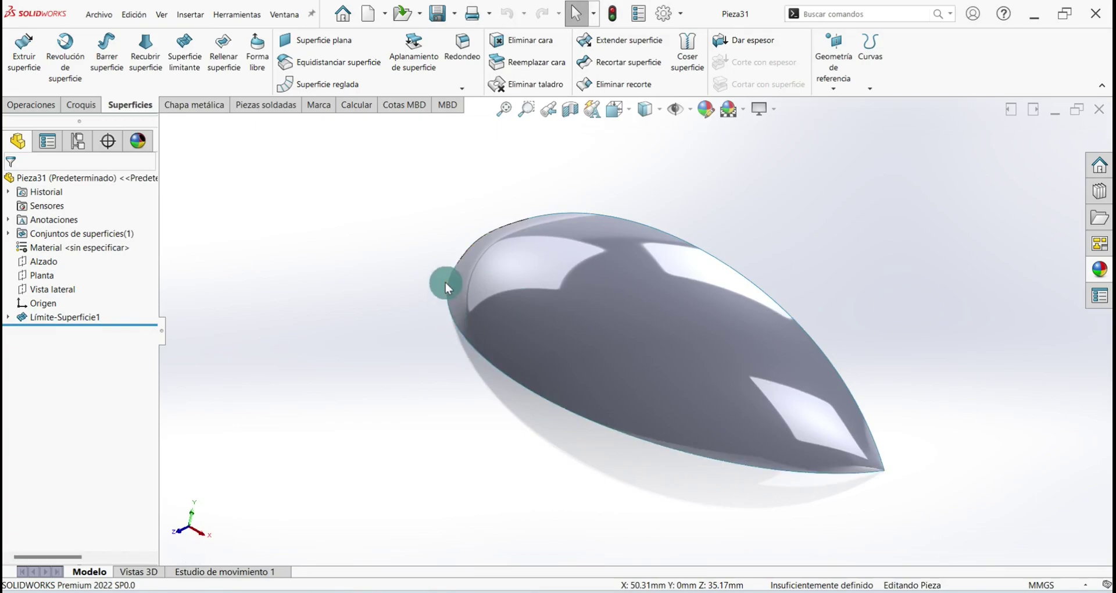
{"action": "mouse_move", "coordinate": [448, 294]}
{"action": "middle_mouse_down"}
{"action": "mouse_move", "coordinate": [491, 301]}
{"action": "mouse_move", "coordinate": [443, 282]}
{"action": "middle_mouse_up"}
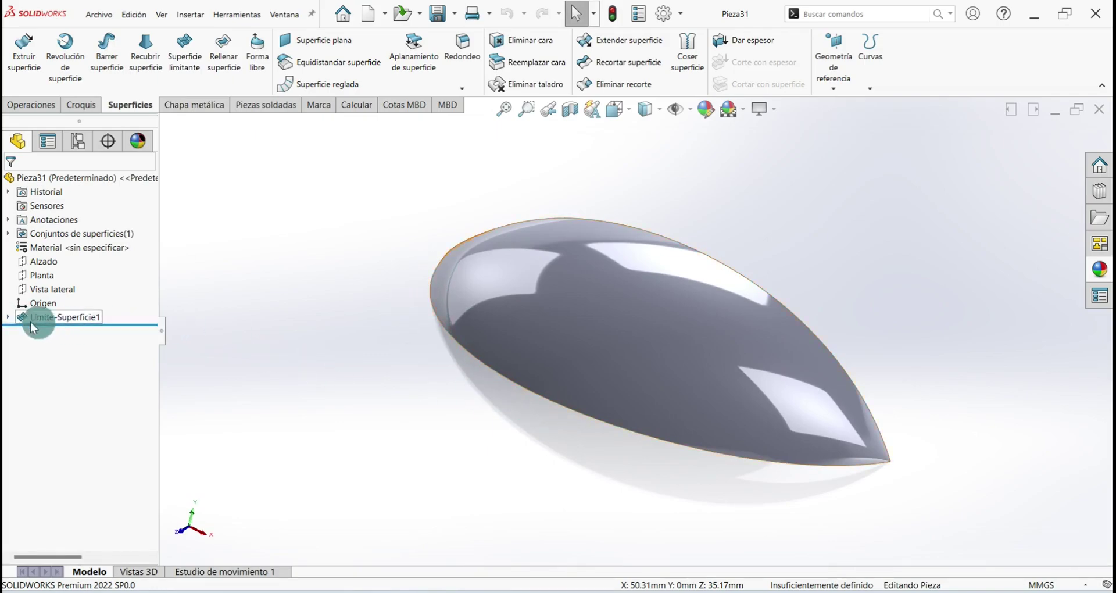
{"action": "left_click", "coordinate": [10, 317]}
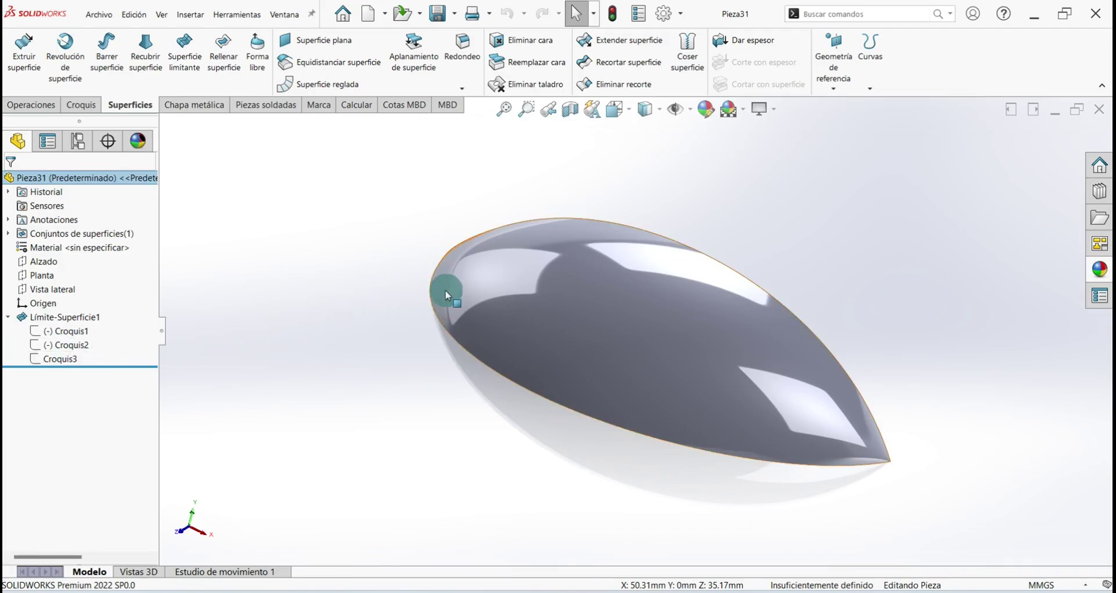
- Edit Croquis2, dragging a spline point down-right so the dome rebuilds as a deeper bowl
{"action": "right_click", "coordinate": [62, 346]}
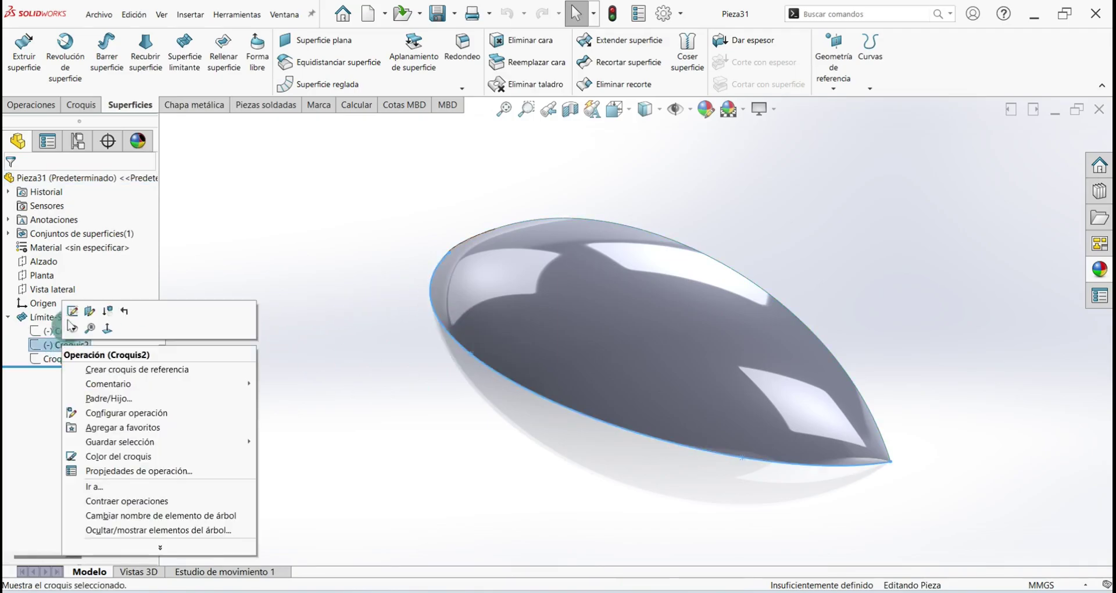
{"action": "left_click", "coordinate": [73, 313]}
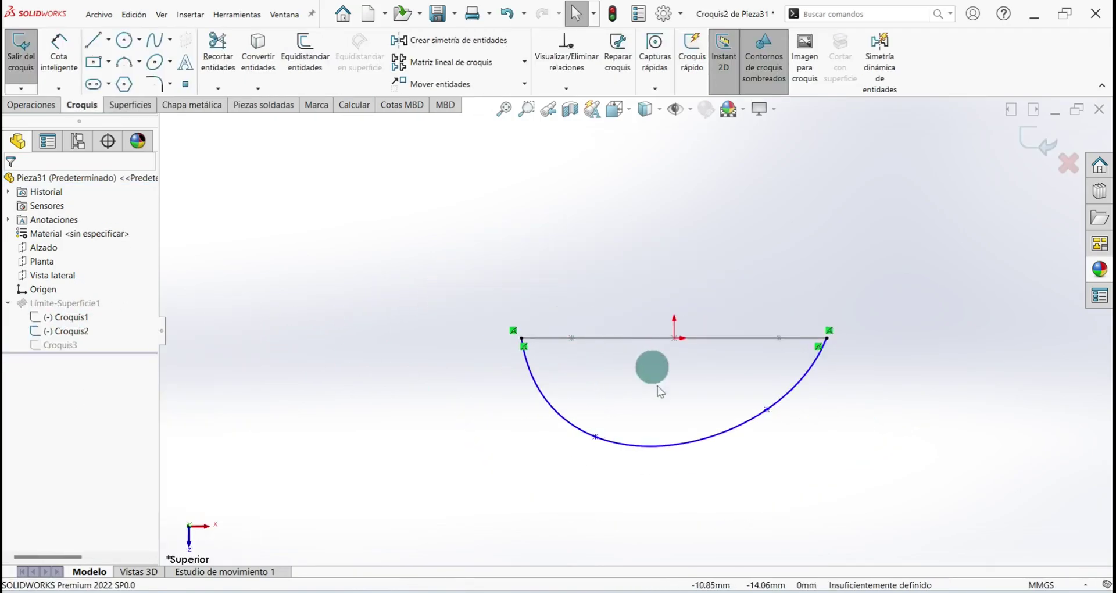
{"action": "left_click", "coordinate": [504, 429]}
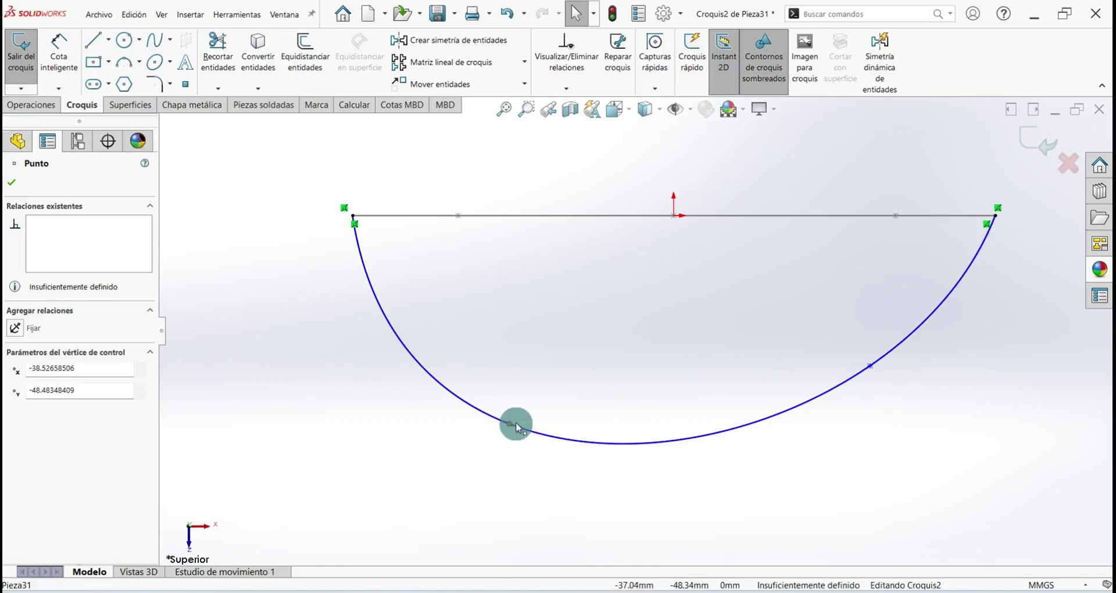
{"action": "left_click_drag", "start_coordinate": [512, 427], "coordinate": [543, 445]}
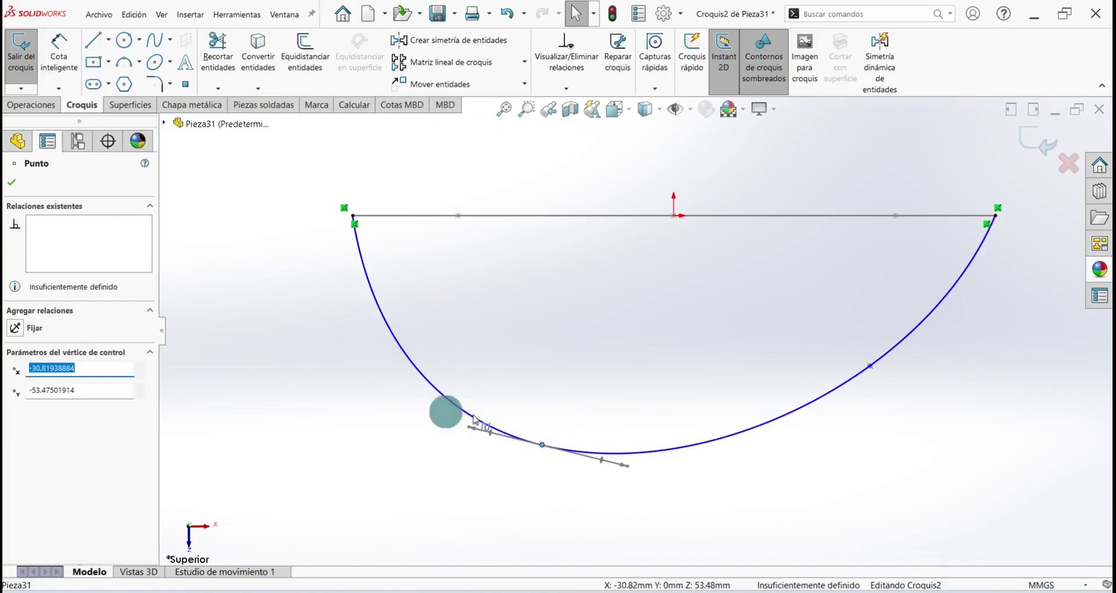
{"action": "scroll", "coordinate": [622, 344], "scroll_direction": "up", "scroll_amount": 2}
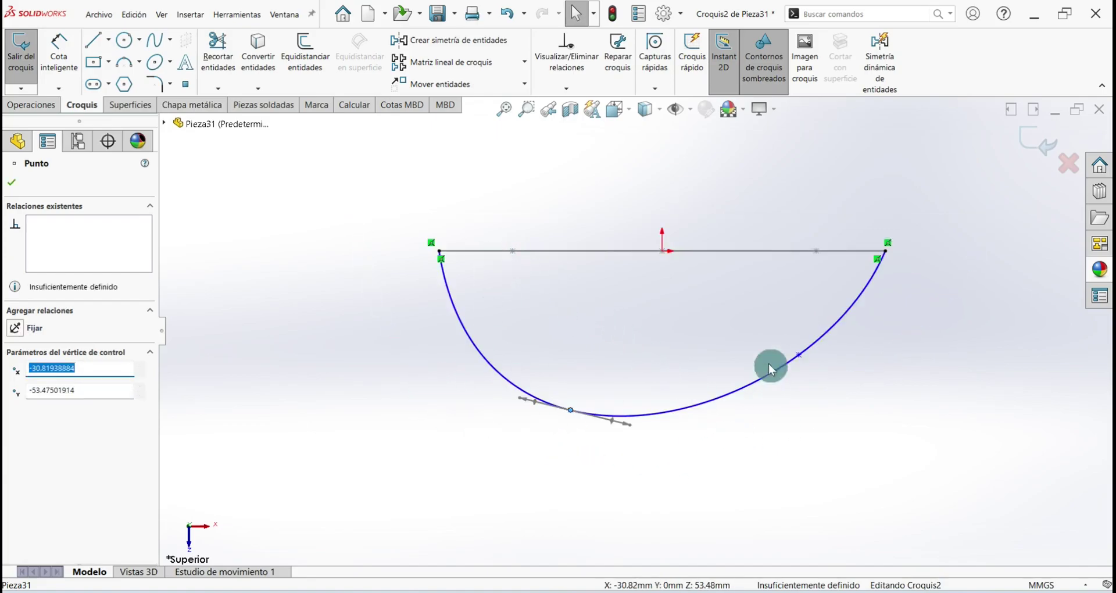
{"action": "left_click", "coordinate": [13, 183]}
{"action": "left_click", "coordinate": [21, 52]}
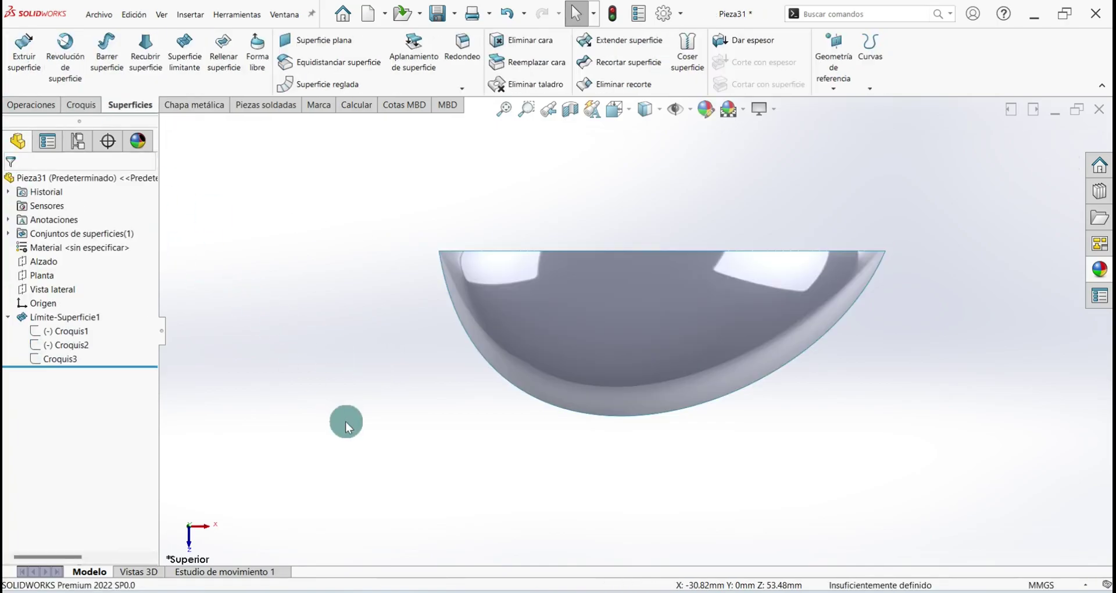
- Inspect the isometric surface by selecting its outer edges and the Croquis1 and Croquis2 sketches
{"action": "key", "text": "ctrl+7"}
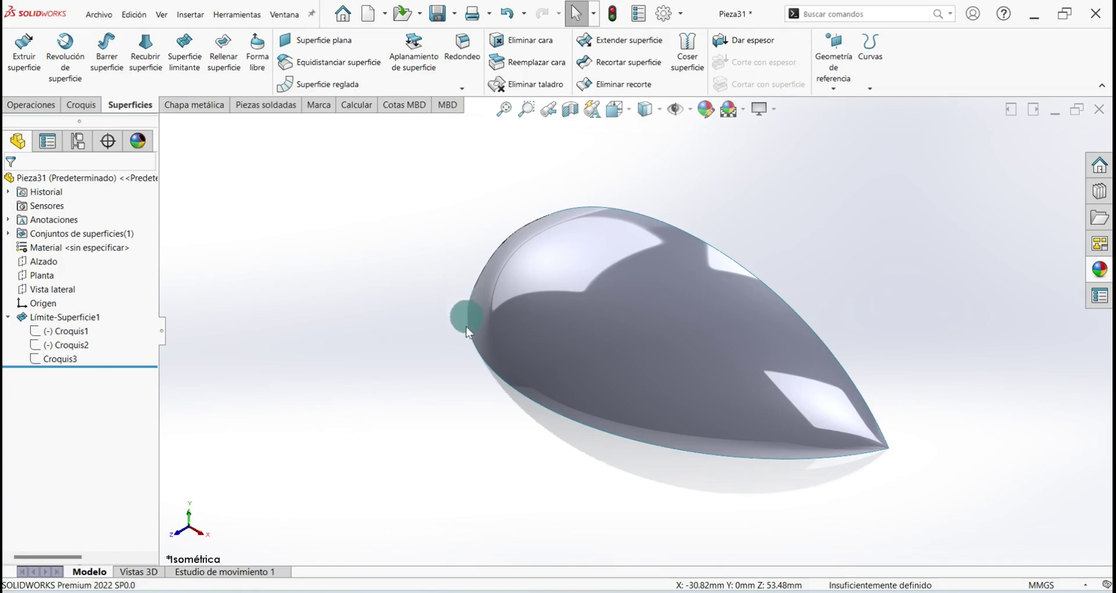
{"action": "left_click", "coordinate": [8, 316]}
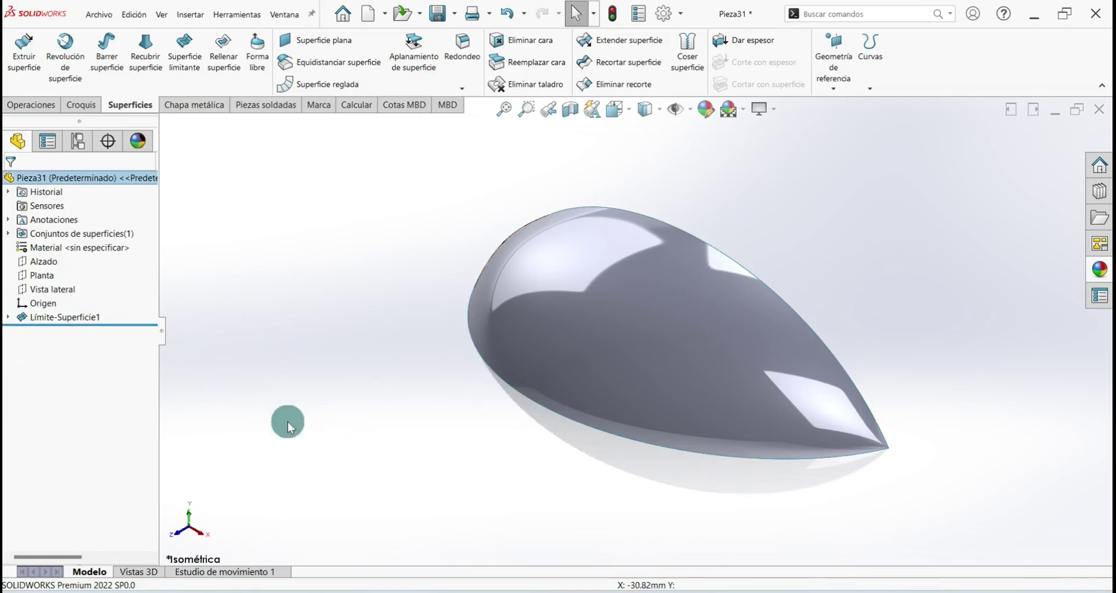
{"action": "left_click", "coordinate": [44, 261]}
{"action": "left_click", "coordinate": [423, 485]}
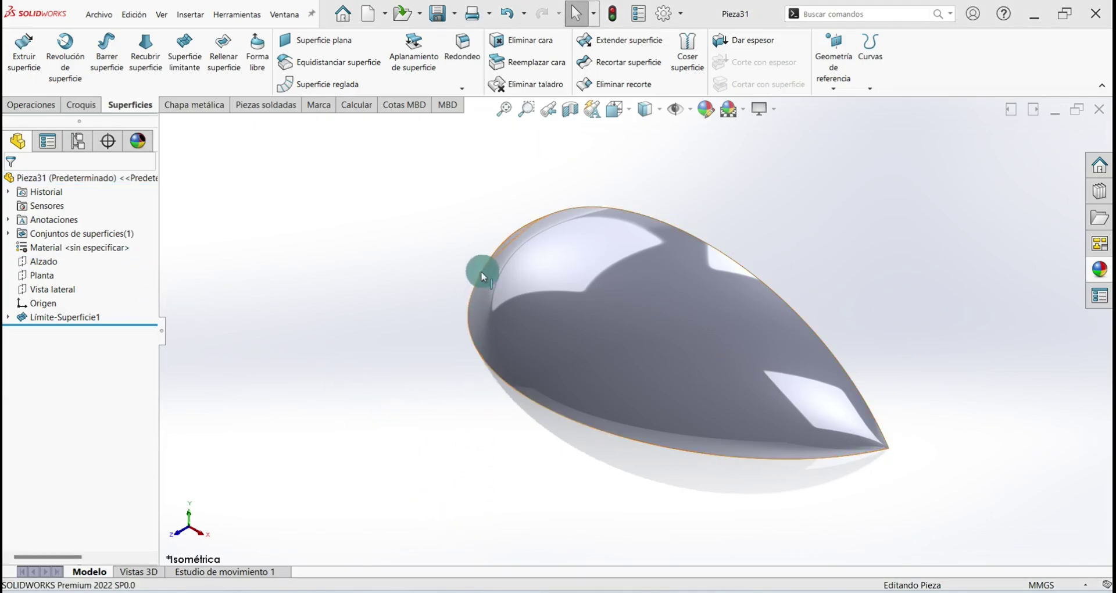
{"action": "left_click", "coordinate": [473, 298]}
{"action": "left_click", "coordinate": [634, 237]}
{"action": "left_click", "coordinate": [9, 317]}
{"action": "left_click", "coordinate": [51, 330]}
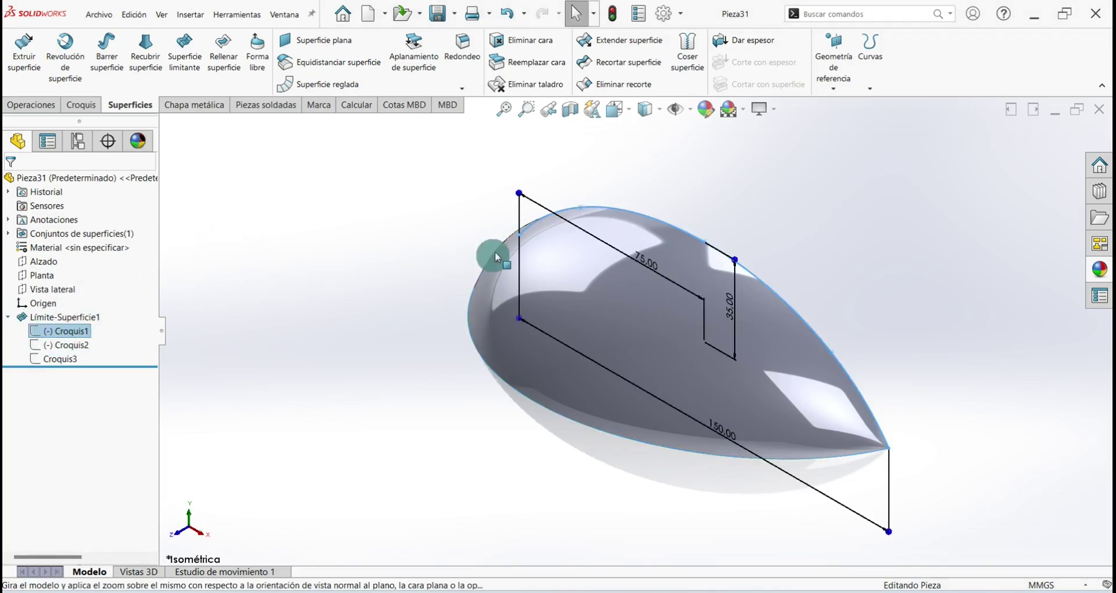
{"action": "left_click", "coordinate": [79, 348]}
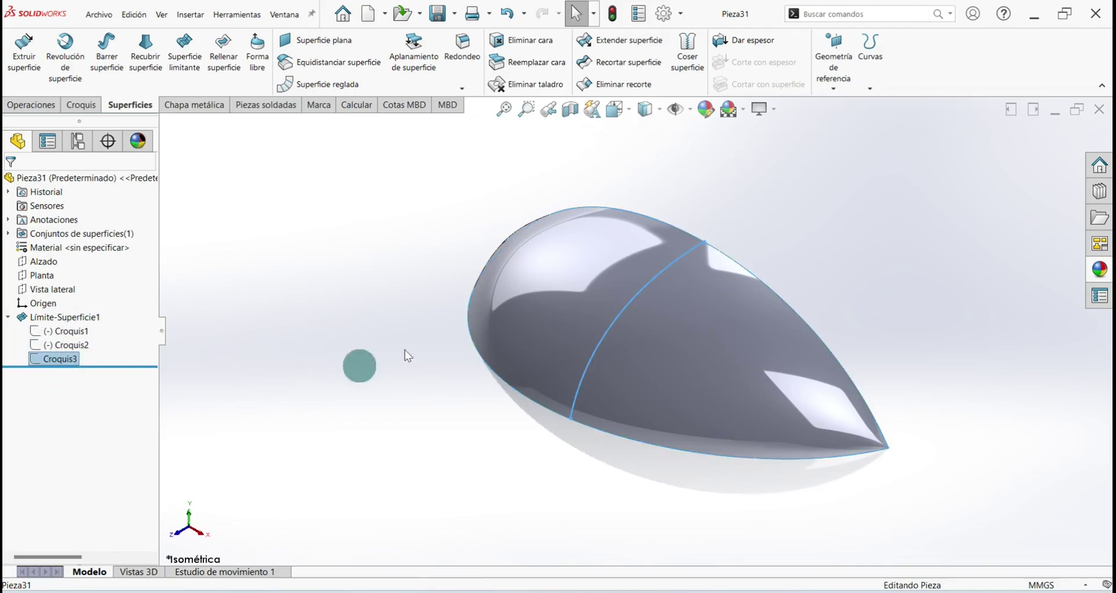
{"action": "left_click", "coordinate": [479, 445]}
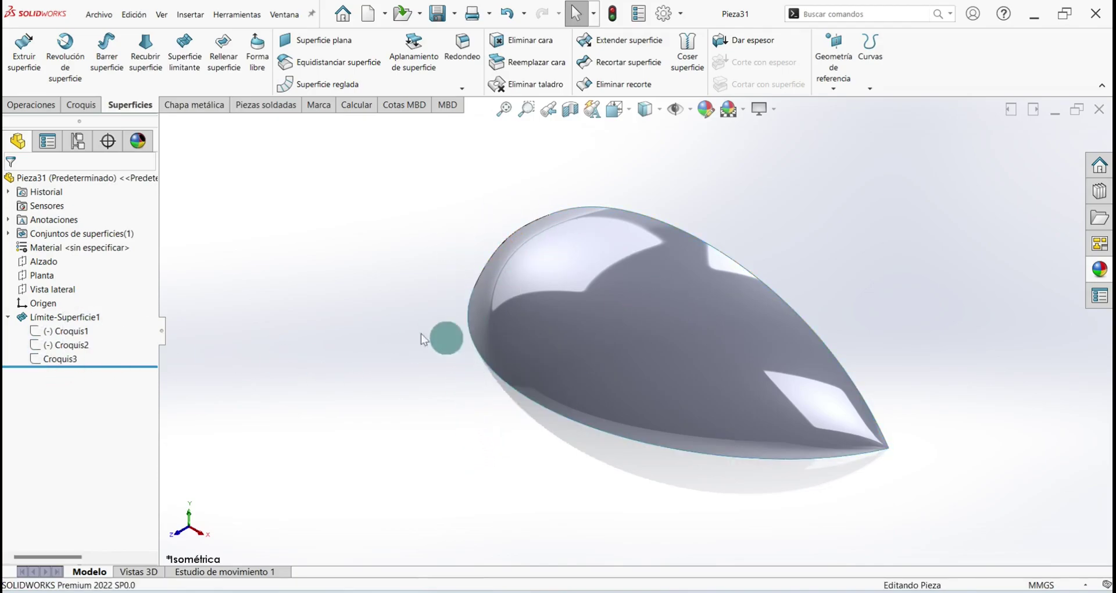
- Clear the selection, orbit to the open underside, select its edge and start a new sketch
{"action": "left_click", "coordinate": [8, 318]}
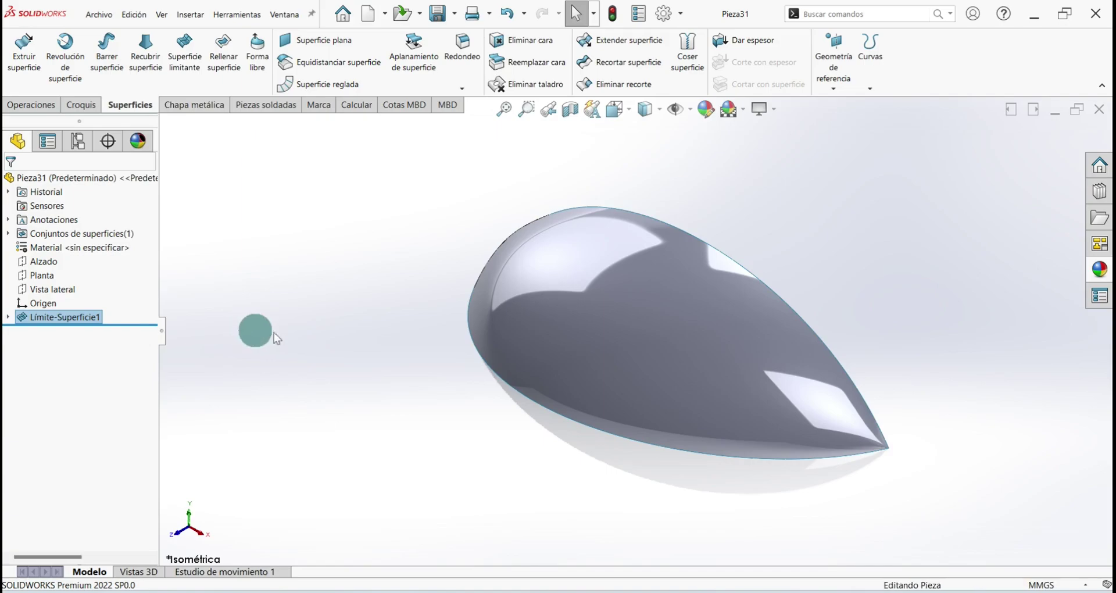
{"action": "left_click", "coordinate": [67, 274]}
{"action": "left_click", "coordinate": [473, 535]}
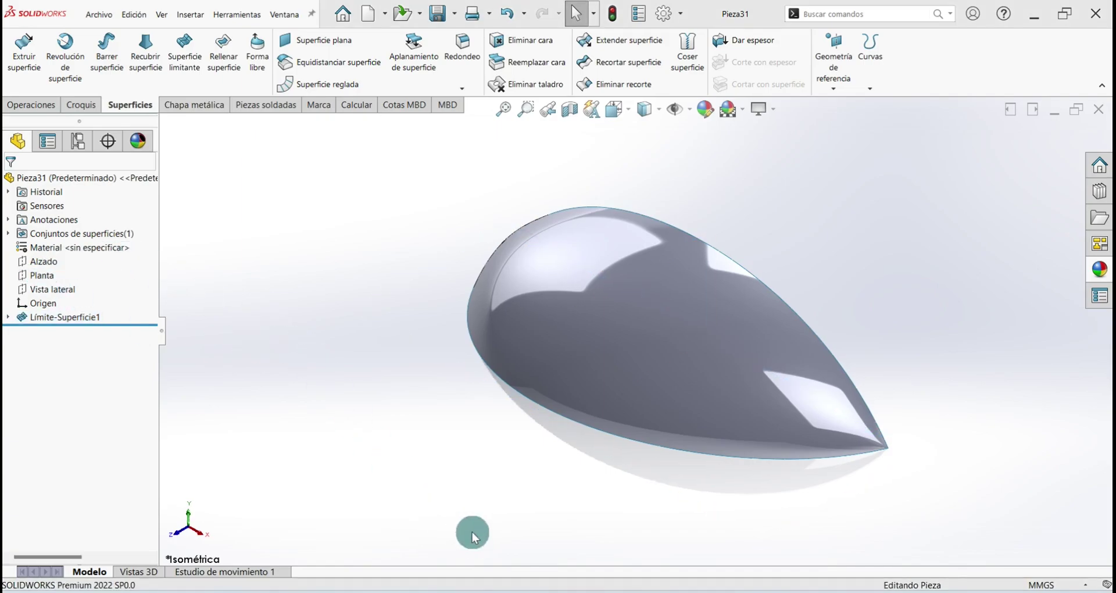
{"action": "left_click", "coordinate": [476, 501]}
{"action": "middle_click_drag", "start_coordinate": [481, 484], "coordinate": [380, 243]}
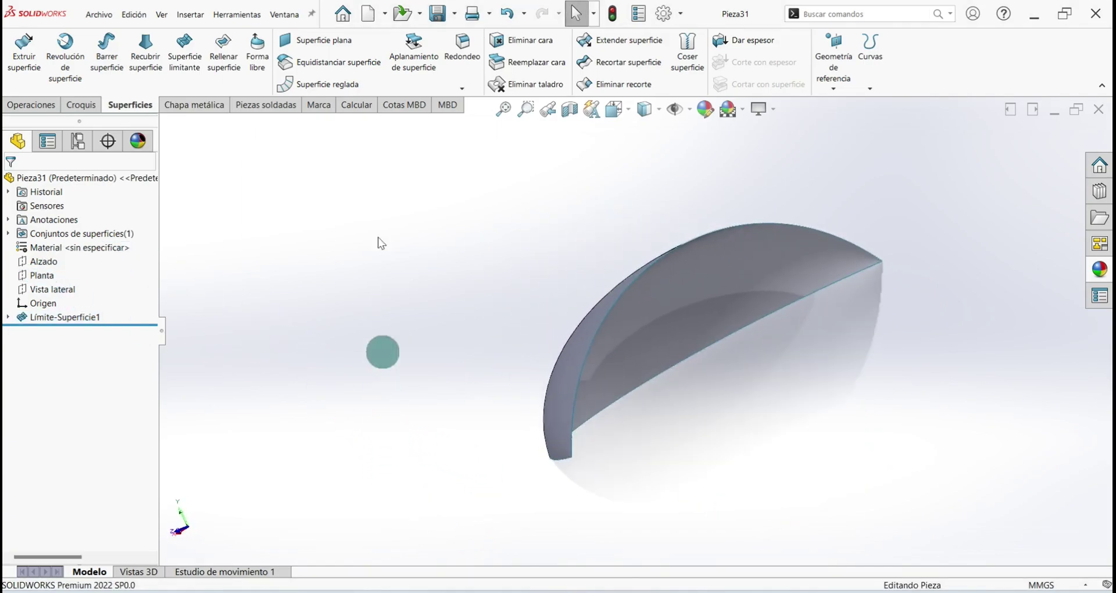
{"action": "middle_click_drag", "start_coordinate": [804, 296], "coordinate": [806, 255]}
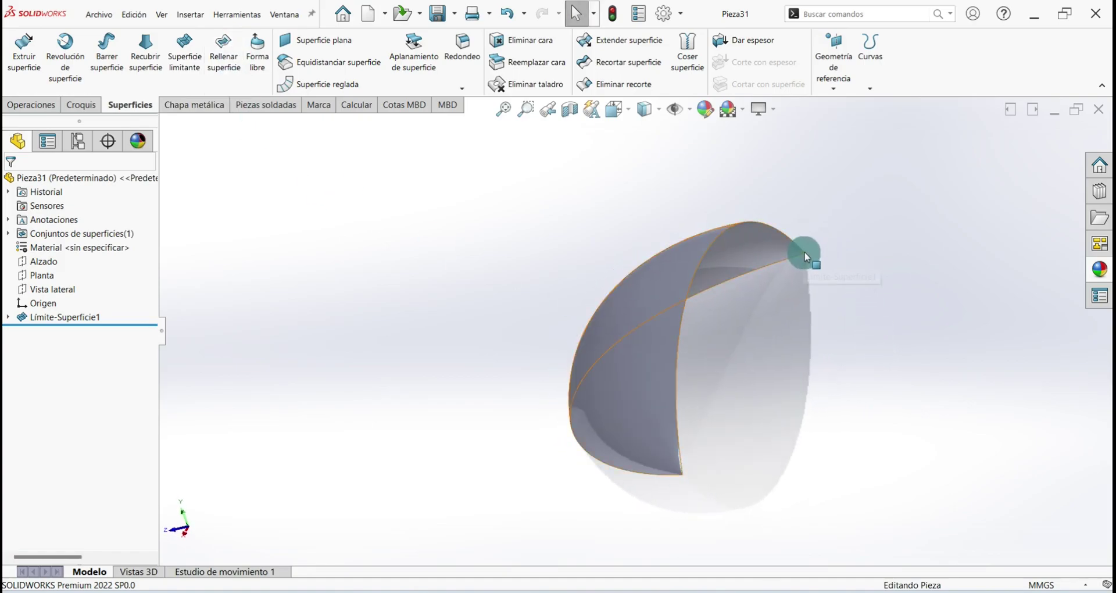
{"action": "left_click", "coordinate": [684, 473]}
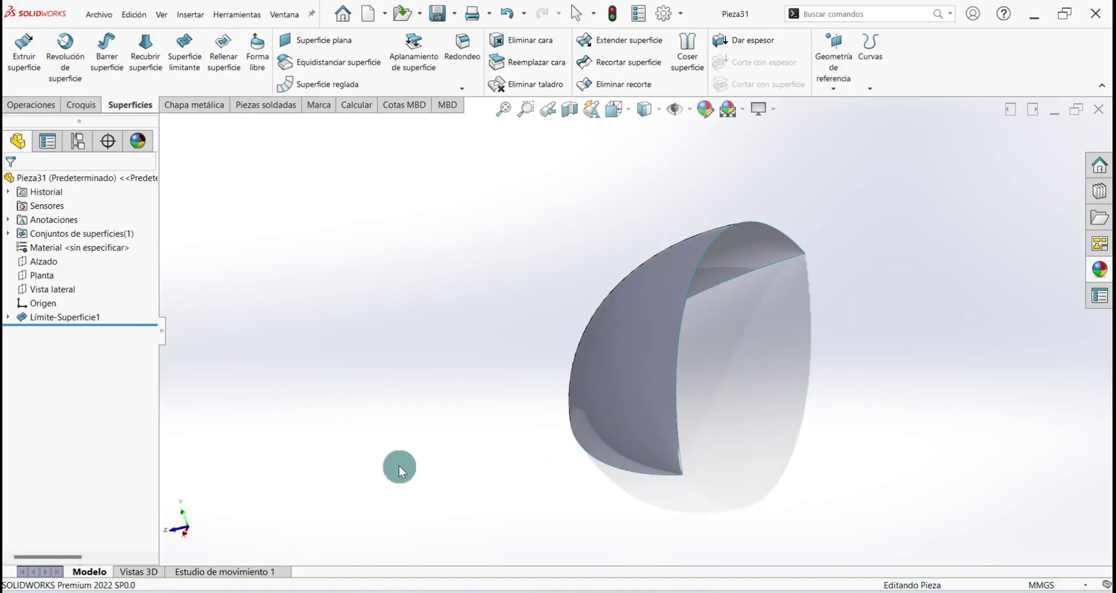
{"action": "left_click", "coordinate": [95, 106]}
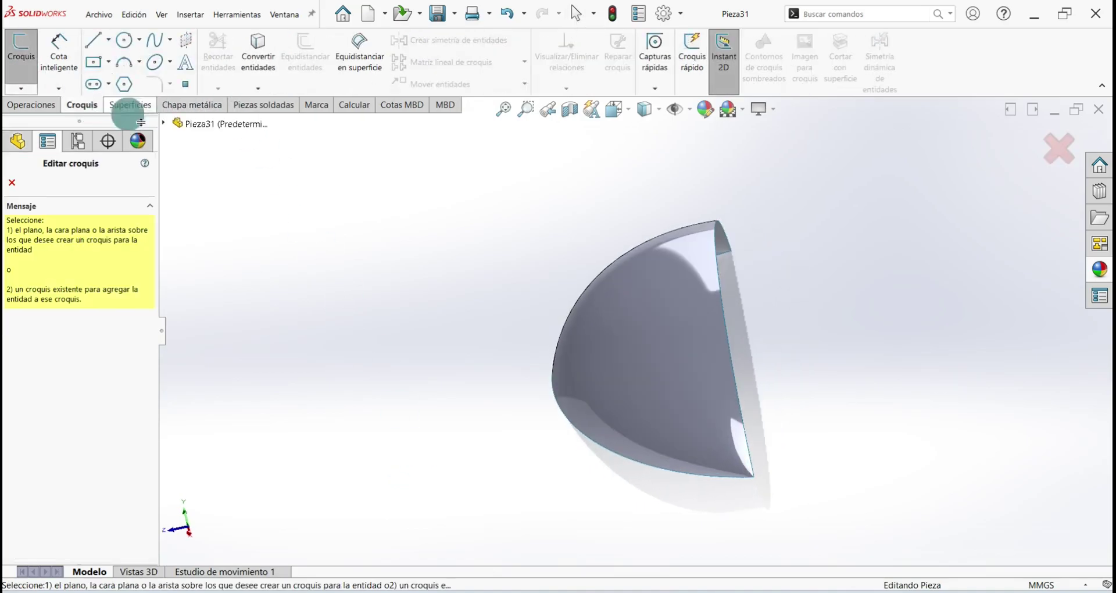
- Sketch on Alzado a straight line between the dome's left and right base corners
{"action": "left_click", "coordinate": [164, 122]}
{"action": "left_click", "coordinate": [205, 209]}
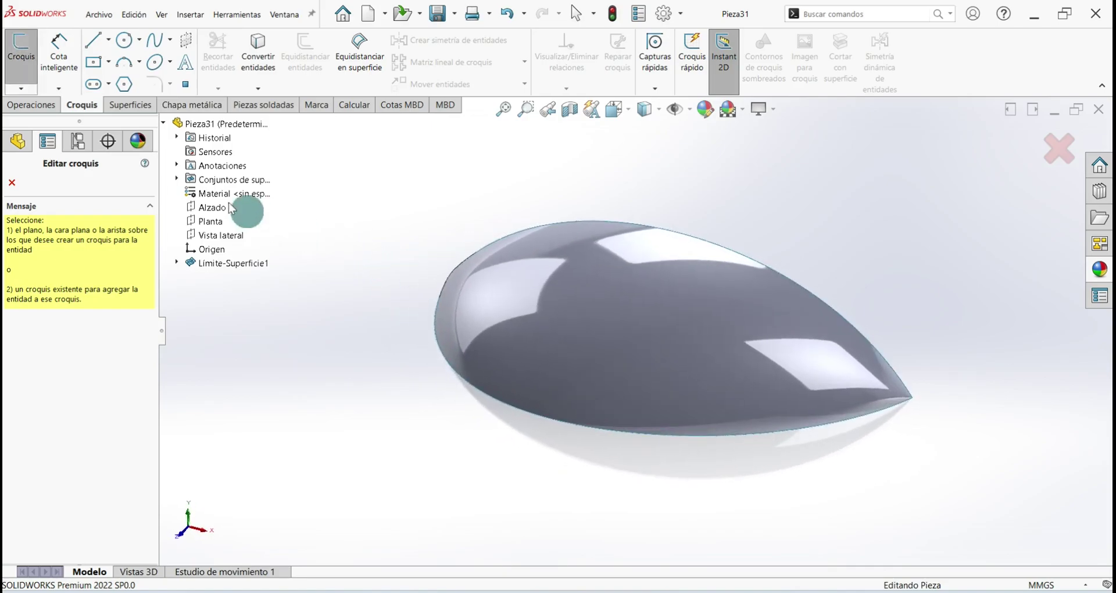
{"action": "left_click", "coordinate": [205, 208]}
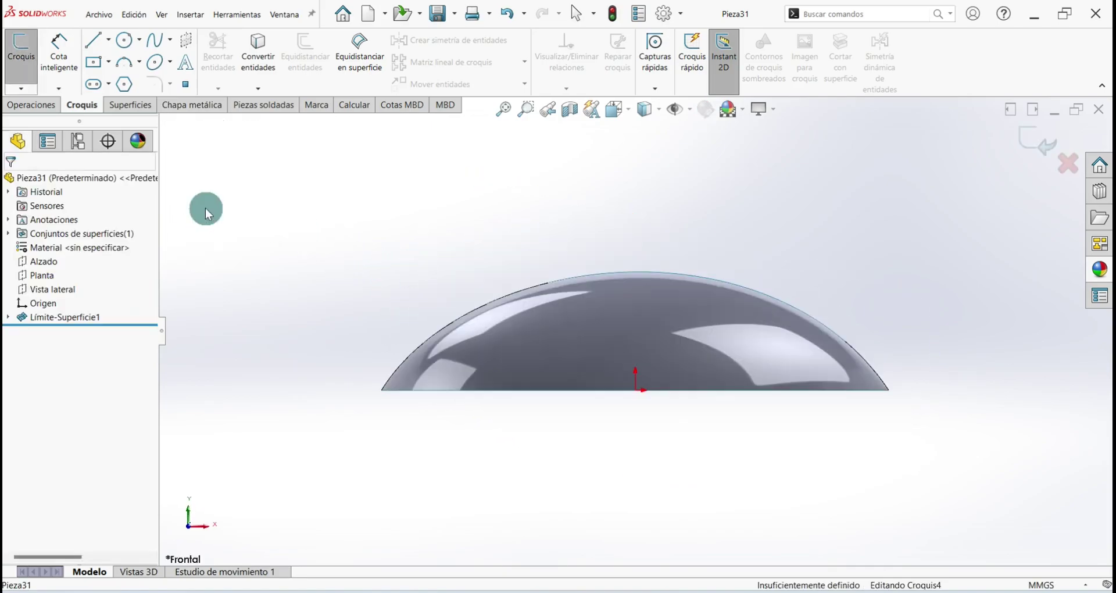
{"action": "left_click", "coordinate": [96, 40]}
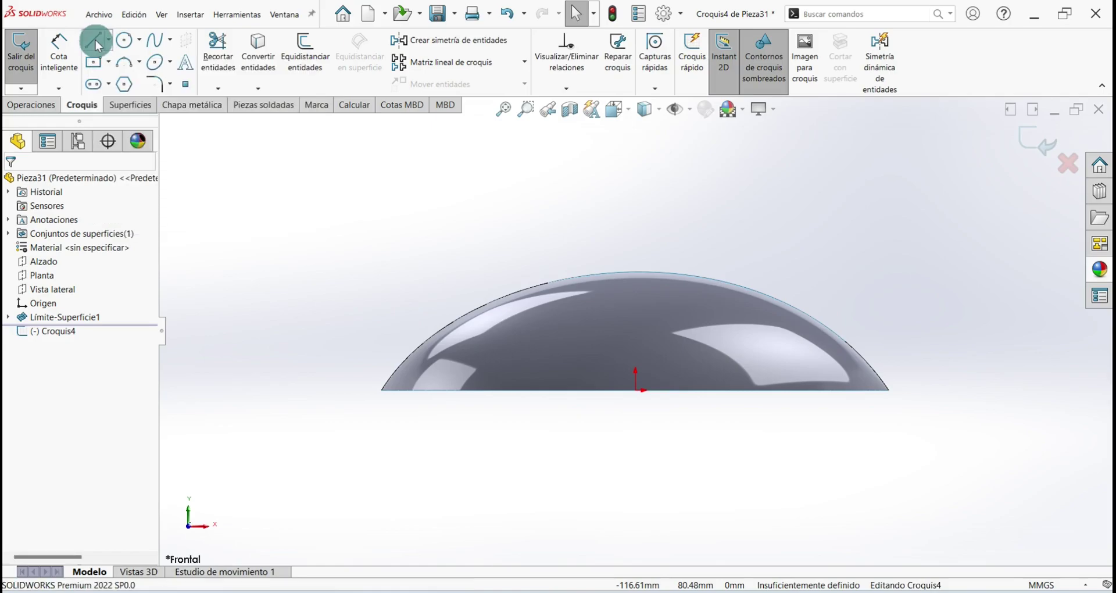
{"action": "left_click", "coordinate": [383, 391]}
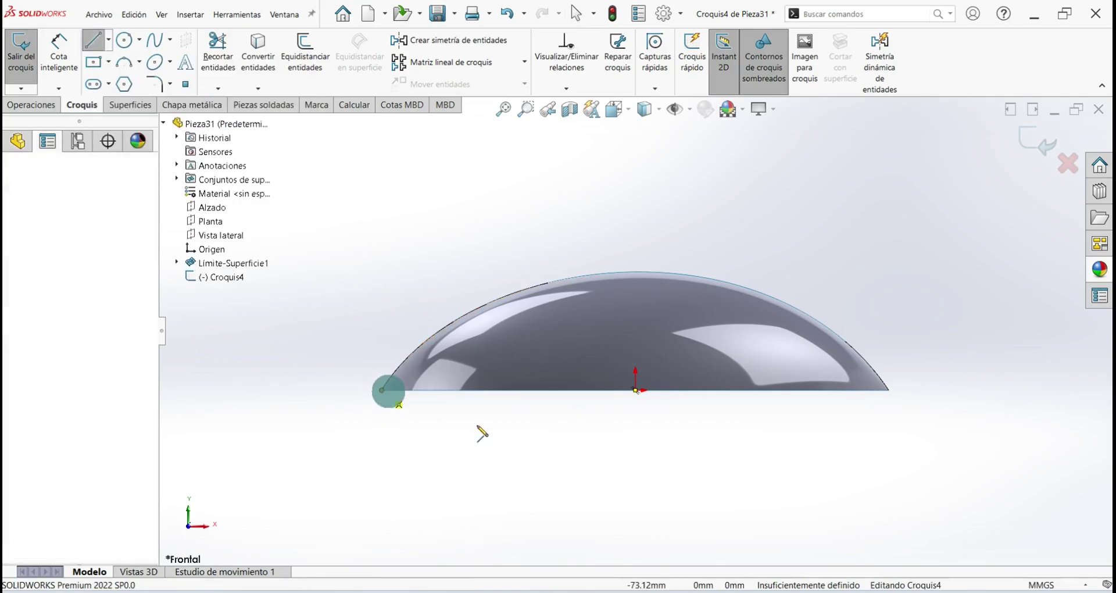
{"action": "left_click", "coordinate": [889, 391]}
{"action": "right_click", "coordinate": [895, 391]}
{"action": "left_click", "coordinate": [897, 257]}
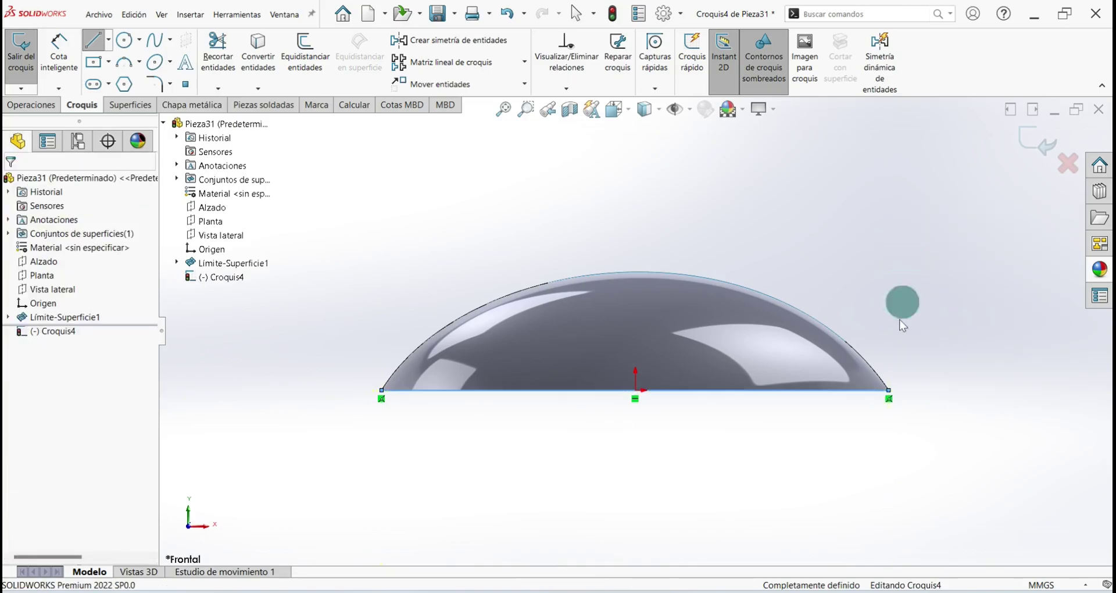
- Dimension the base line to 150 mm and close the sketch as Croquis4
{"action": "left_click", "coordinate": [58, 51]}
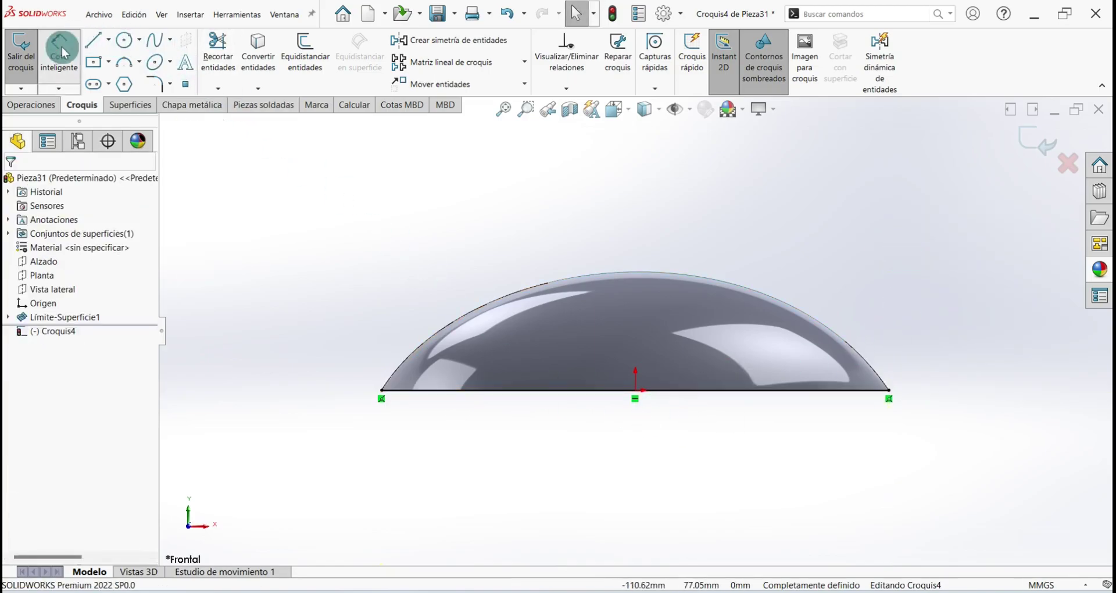
{"action": "left_click", "coordinate": [514, 393]}
{"action": "left_click", "coordinate": [584, 439]}
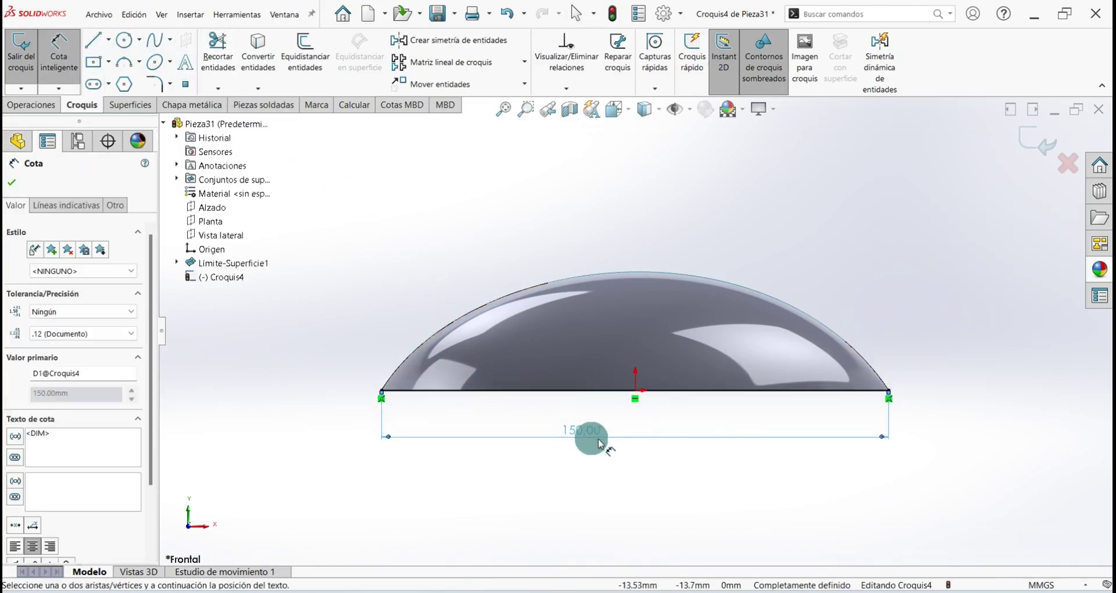
{"action": "left_click", "coordinate": [20, 185]}
{"action": "left_click", "coordinate": [21, 56]}
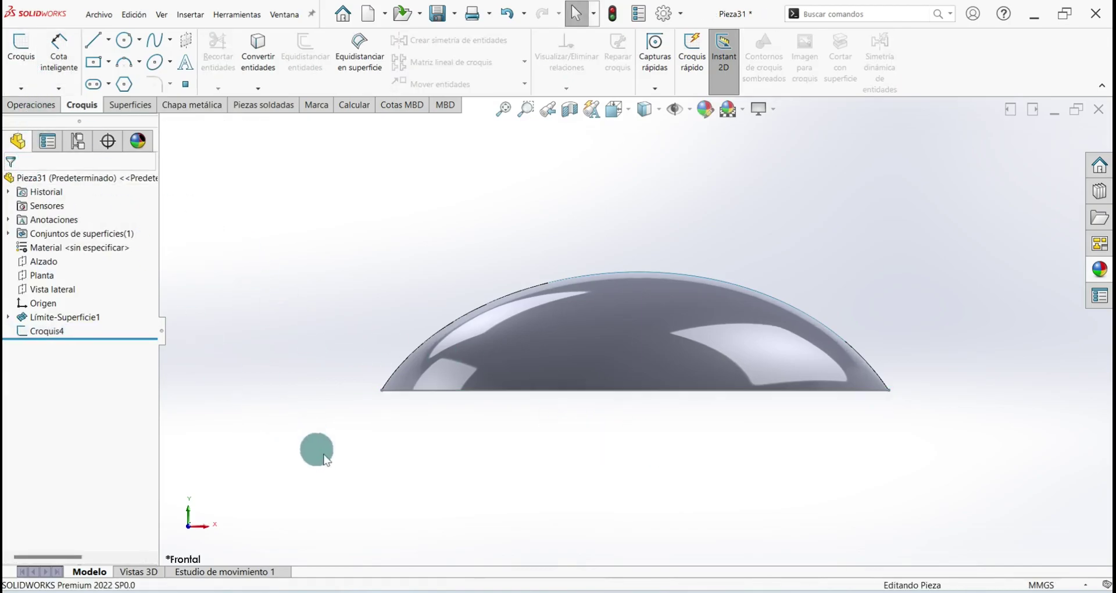
- Orbit the dome to inspect its concave underside and open half, with the surface tools showing
{"action": "key", "text": "ctrl+7"}
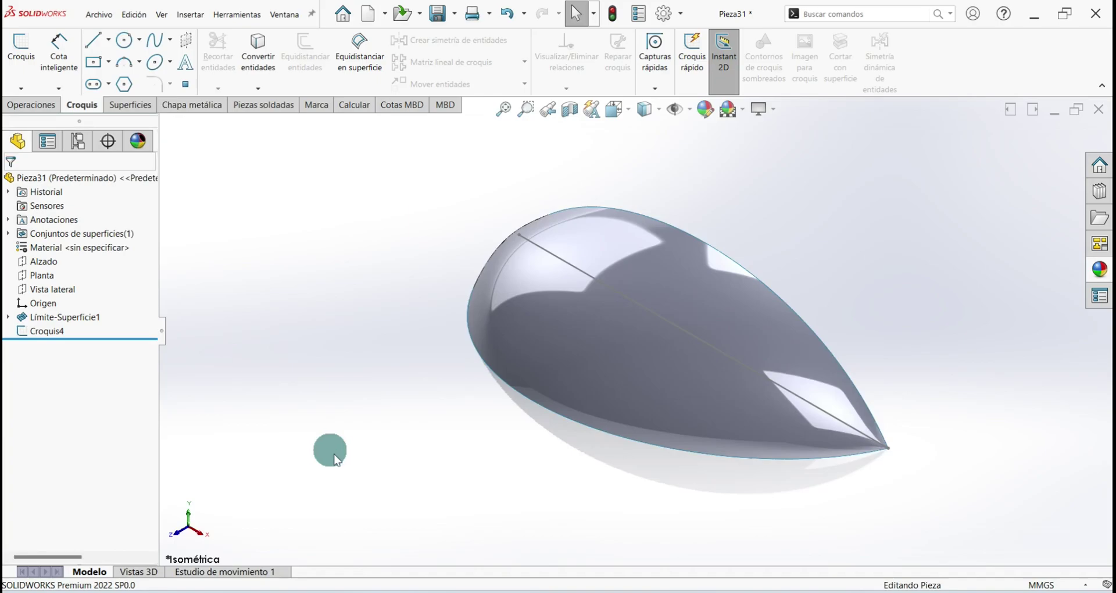
{"action": "mouse_move", "coordinate": [473, 526]}
{"action": "middle_mouse_down"}
{"action": "mouse_move", "coordinate": [569, 309]}
{"action": "mouse_move", "coordinate": [569, 399]}
{"action": "middle_mouse_up"}
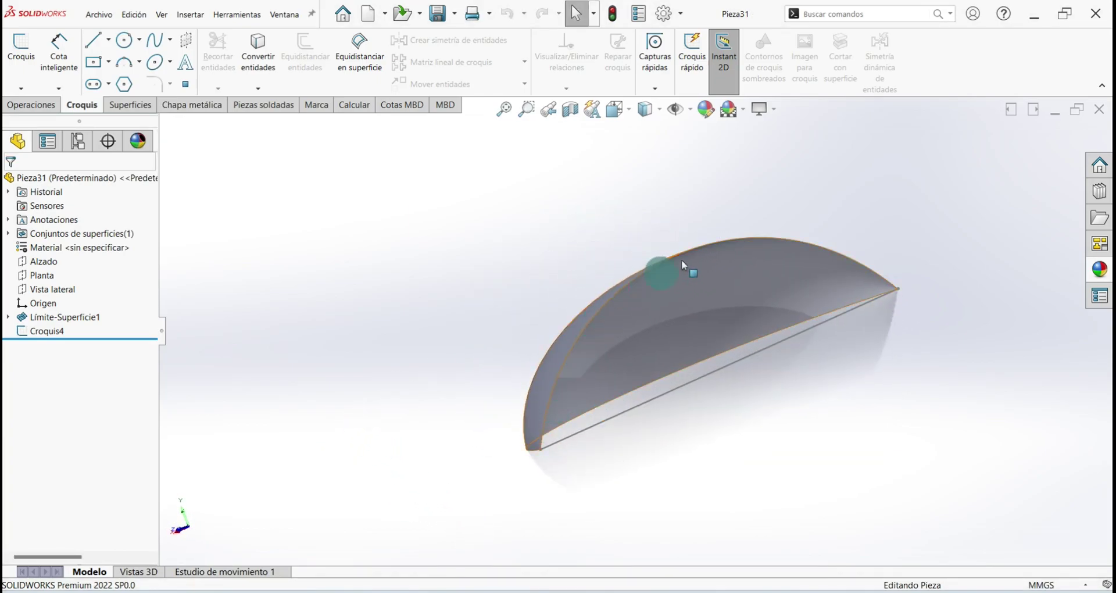
{"action": "left_click", "coordinate": [852, 295]}
{"action": "middle_click_drag", "start_coordinate": [649, 449], "coordinate": [640, 169]}
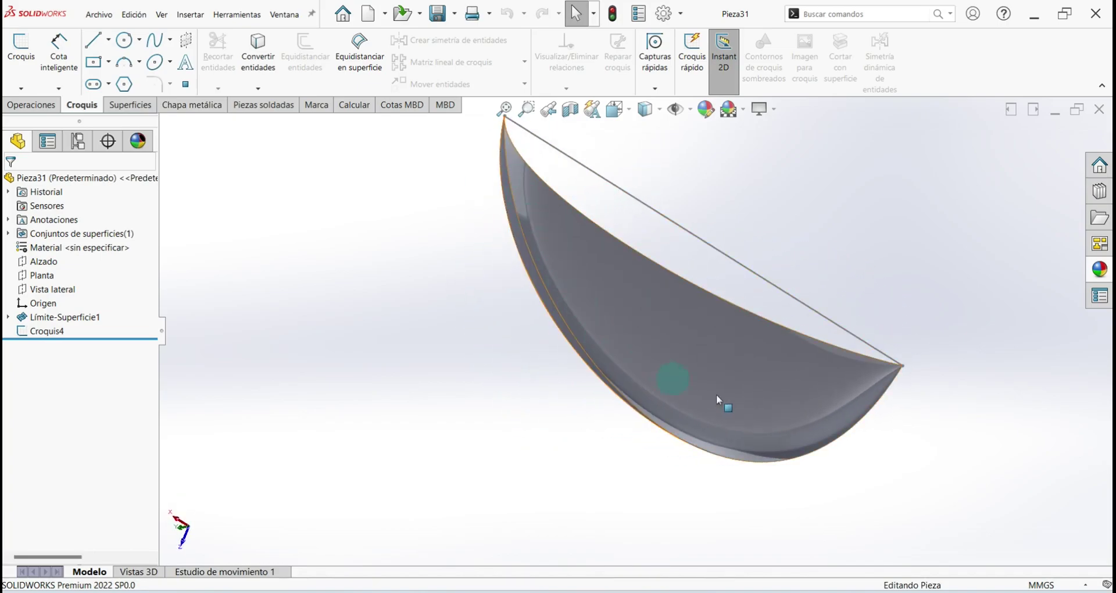
{"action": "middle_click_drag", "start_coordinate": [560, 202], "coordinate": [381, 249]}
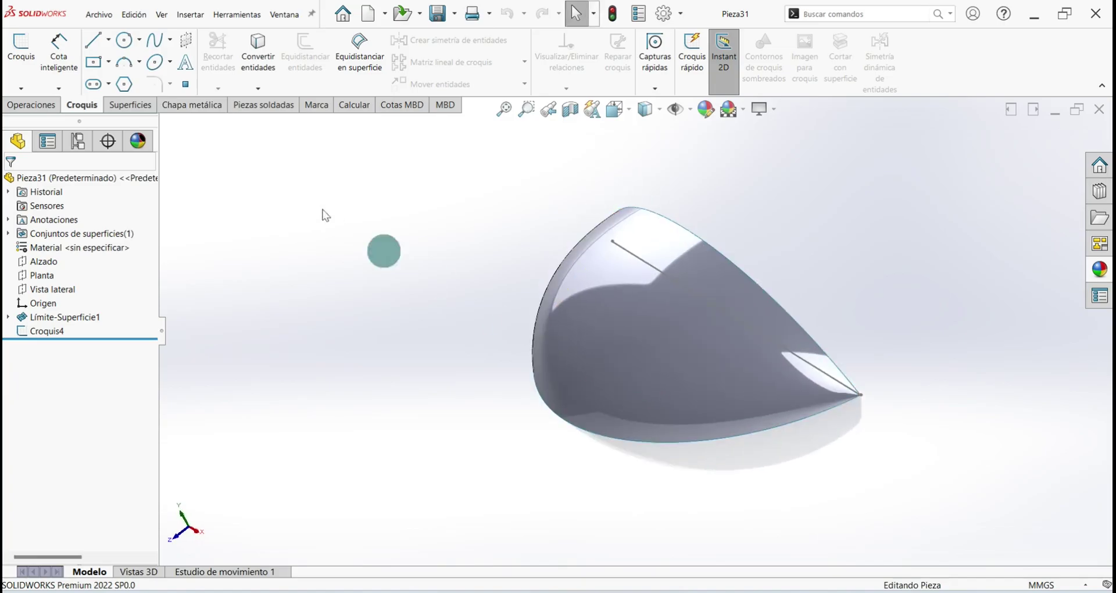
{"action": "left_click", "coordinate": [131, 105]}
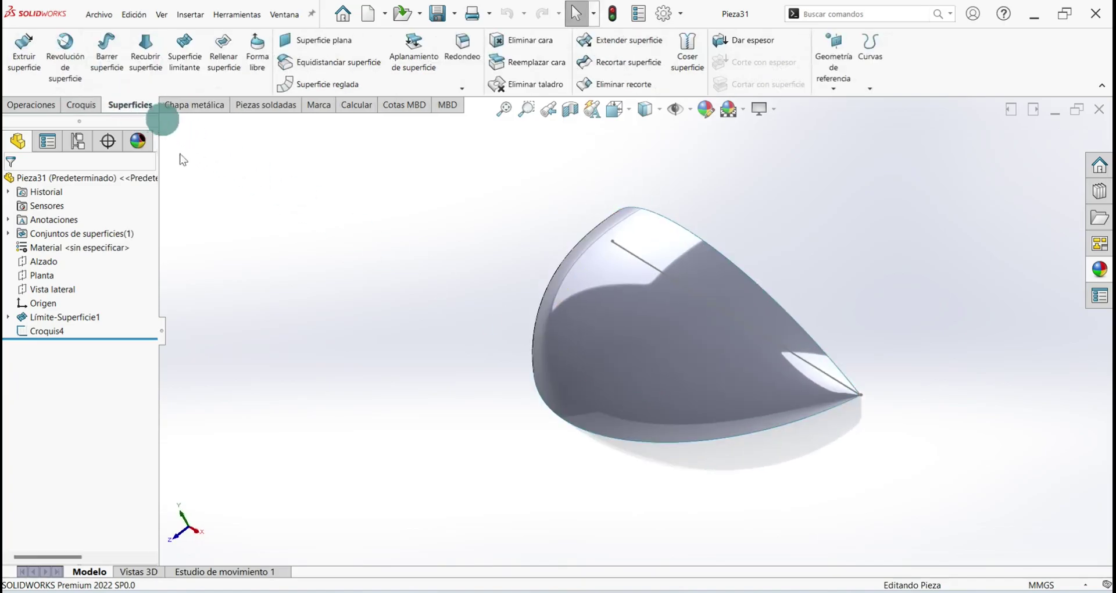
{"action": "middle_click_drag", "start_coordinate": [518, 319], "coordinate": [460, 335]}
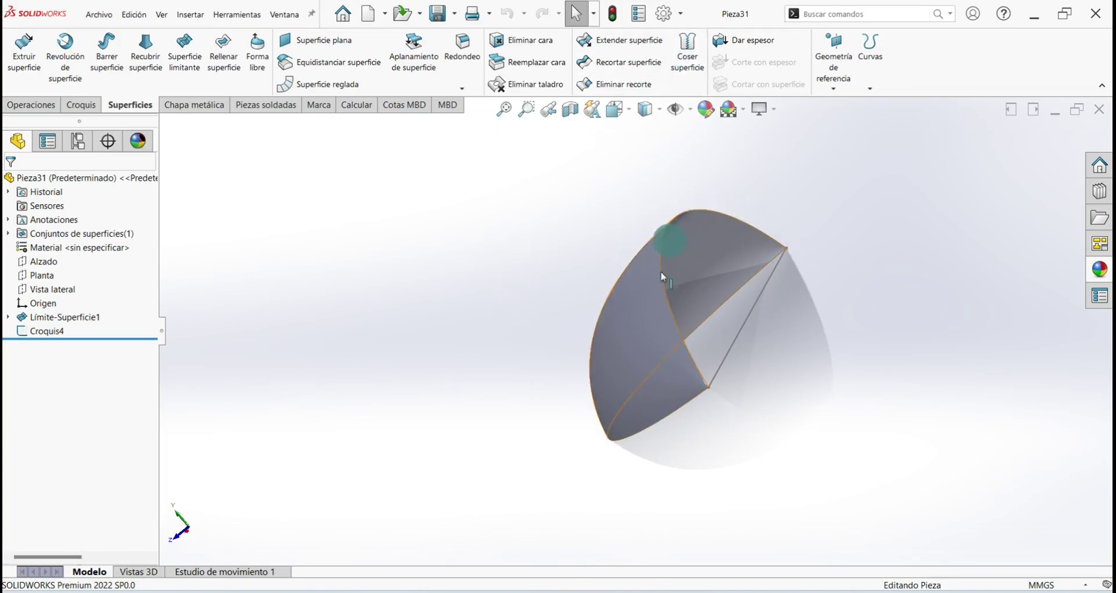
{"action": "middle_click_drag", "start_coordinate": [719, 348], "coordinate": [612, 319]}
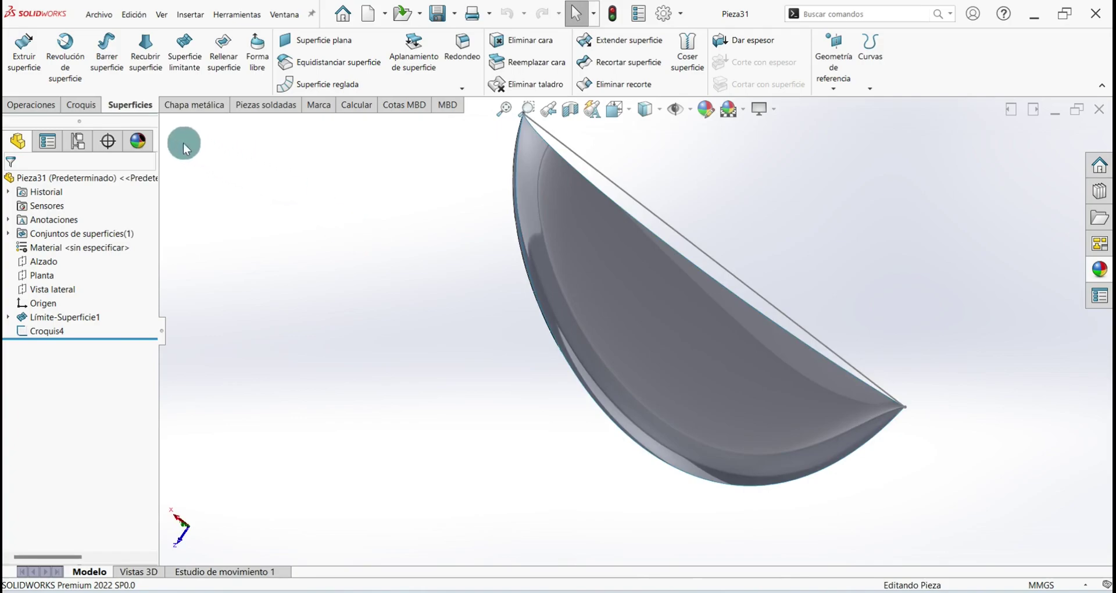
{"action": "middle_click_drag", "start_coordinate": [183, 141], "coordinate": [568, 237]}
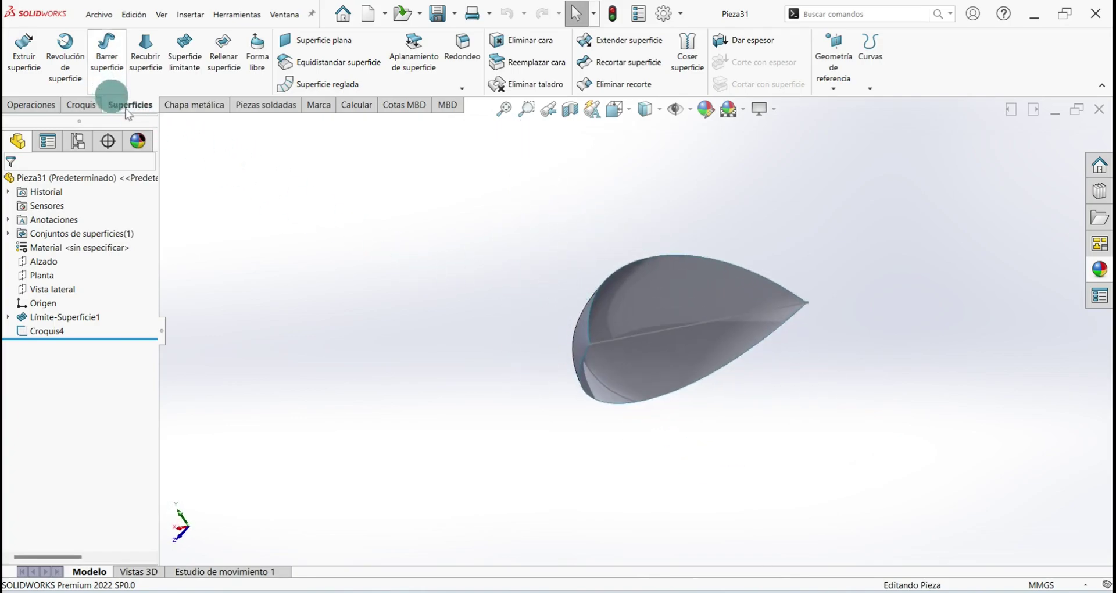
- Create Superficie-Rellenar1 bounded by the surface's open edge and the Croquis4 line
{"action": "left_click", "coordinate": [222, 68]}
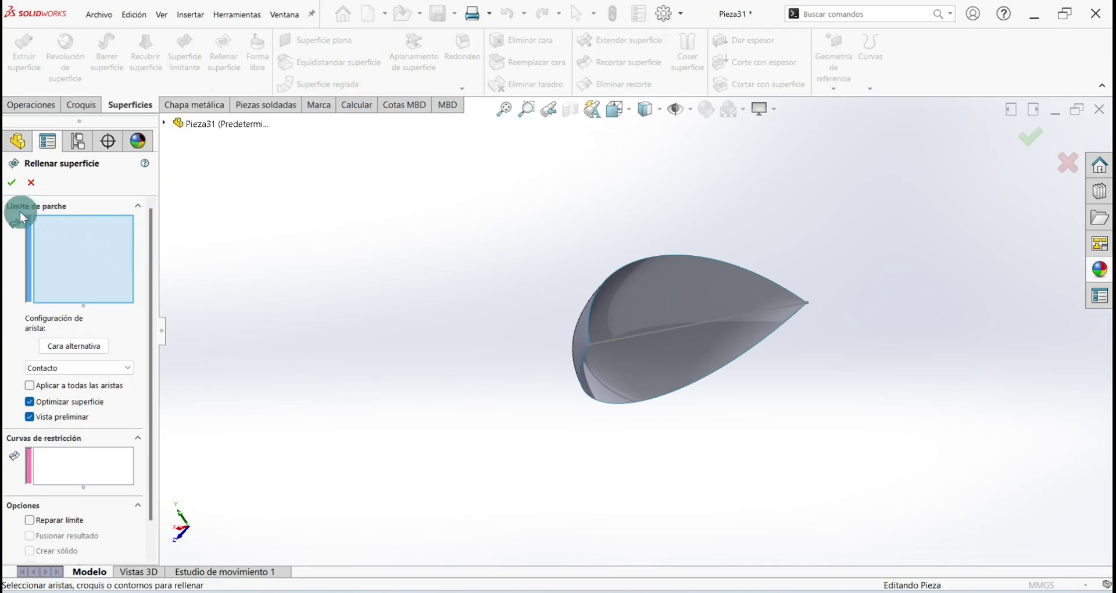
{"action": "mouse_move", "coordinate": [626, 203]}
{"action": "middle_mouse_down"}
{"action": "mouse_move", "coordinate": [670, 303]}
{"action": "mouse_move", "coordinate": [643, 282]}
{"action": "mouse_move", "coordinate": [644, 240]}
{"action": "middle_mouse_up"}
{"action": "left_click", "coordinate": [669, 254]}
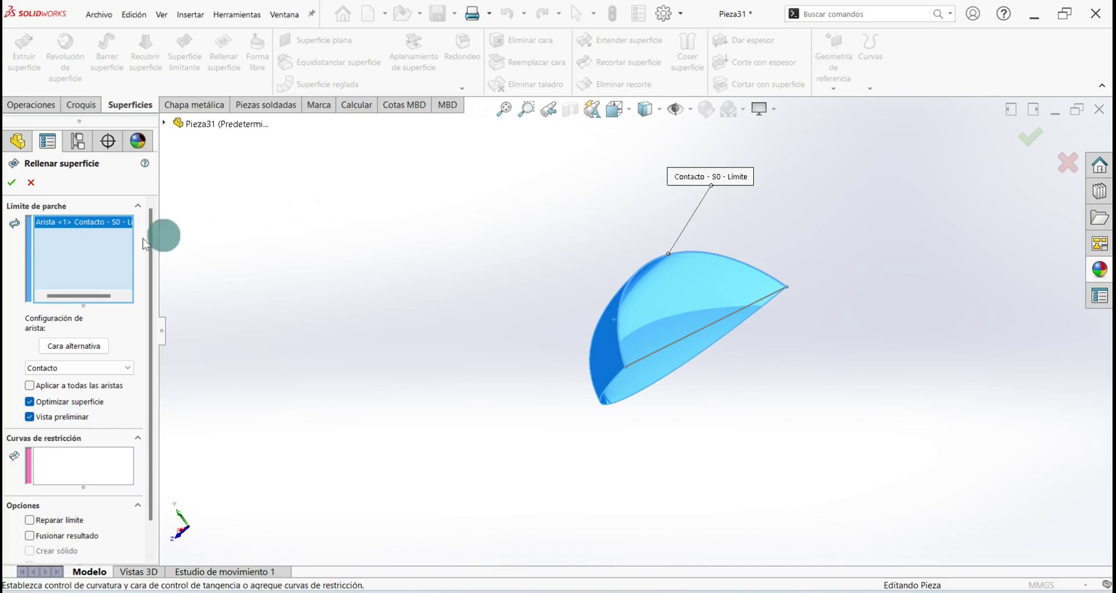
{"action": "middle_click_drag", "start_coordinate": [550, 217], "coordinate": [569, 294]}
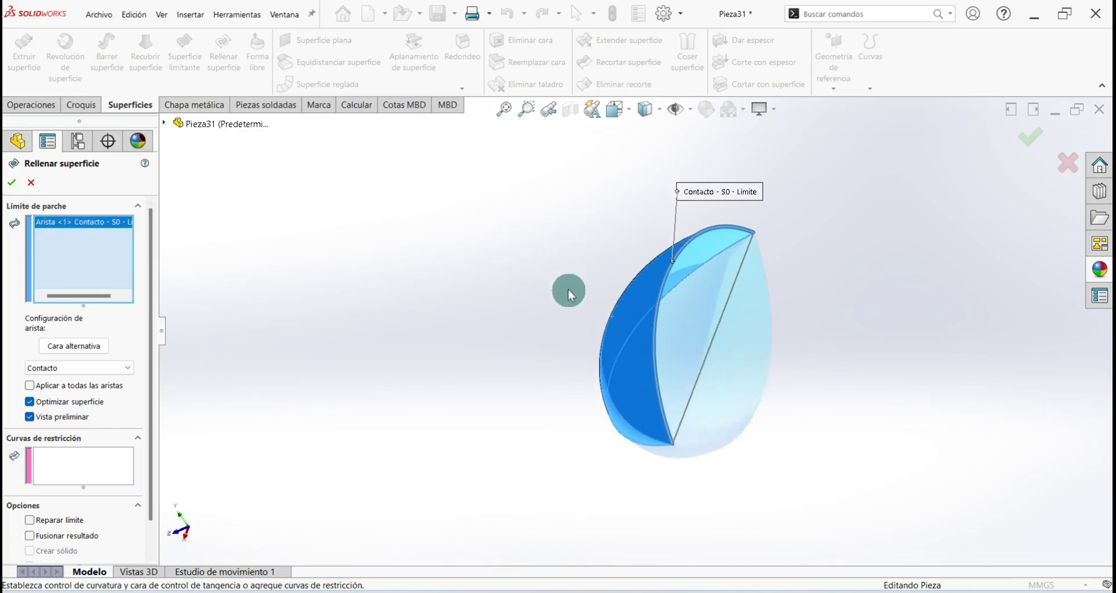
{"action": "left_click", "coordinate": [728, 302]}
{"action": "mouse_move", "coordinate": [730, 304]}
{"action": "middle_mouse_down"}
{"action": "mouse_move", "coordinate": [736, 352]}
{"action": "mouse_move", "coordinate": [737, 199]}
{"action": "mouse_move", "coordinate": [752, 262]}
{"action": "mouse_move", "coordinate": [743, 365]}
{"action": "middle_mouse_up"}
{"action": "left_click", "coordinate": [32, 183]}
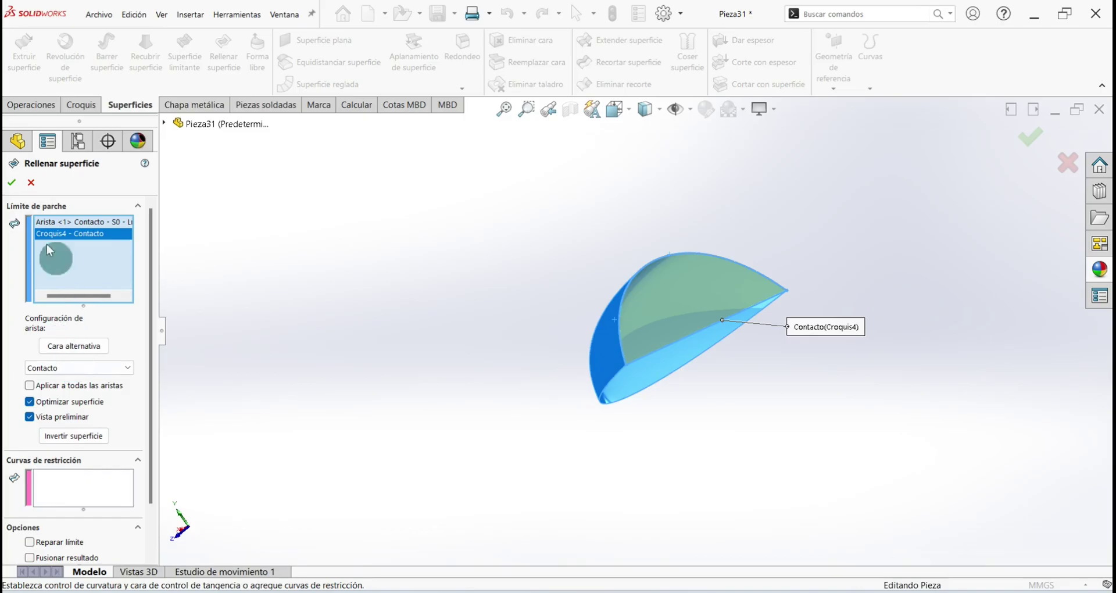
{"action": "left_click", "coordinate": [12, 184]}
{"action": "mouse_move", "coordinate": [677, 452]}
{"action": "middle_mouse_down"}
{"action": "mouse_move", "coordinate": [665, 259]}
{"action": "mouse_move", "coordinate": [719, 261]}
{"action": "mouse_move", "coordinate": [707, 237]}
{"action": "mouse_move", "coordinate": [717, 277]}
{"action": "mouse_move", "coordinate": [700, 287]}
{"action": "mouse_move", "coordinate": [514, 265]}
{"action": "middle_mouse_up"}
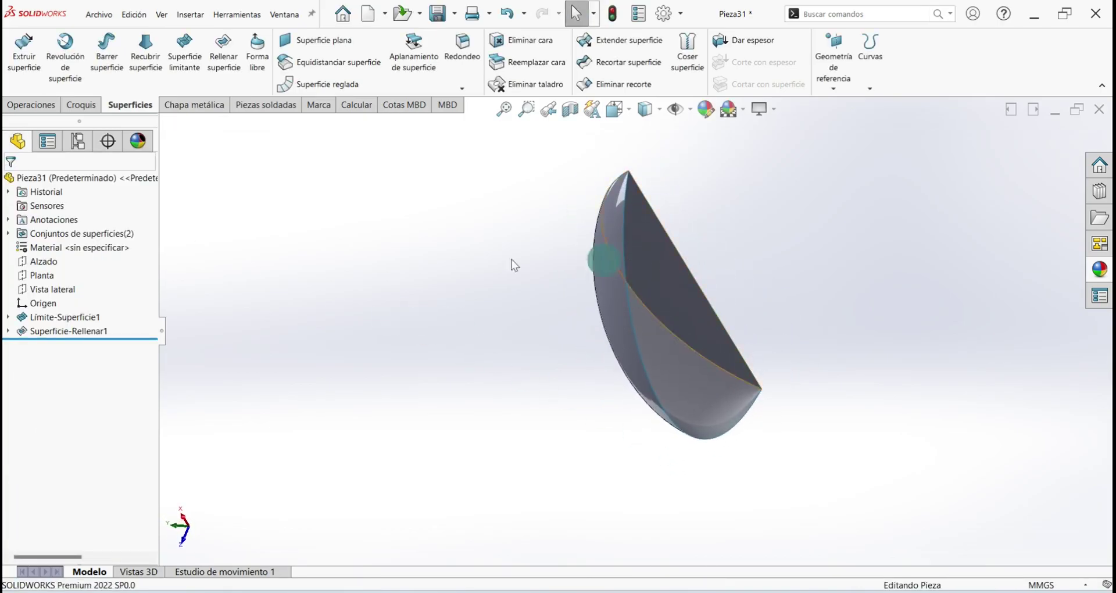
- Fill the remaining open side as Superficie-Rellenar2 with both edges set to Contacto, then save
{"action": "left_click", "coordinate": [223, 64]}
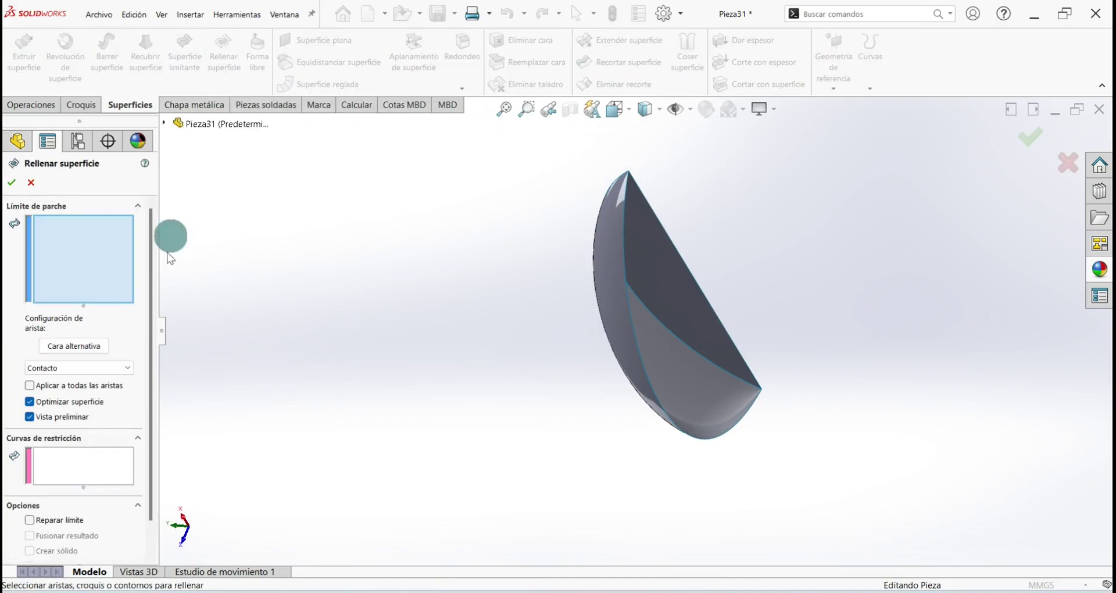
{"action": "left_click", "coordinate": [624, 212]}
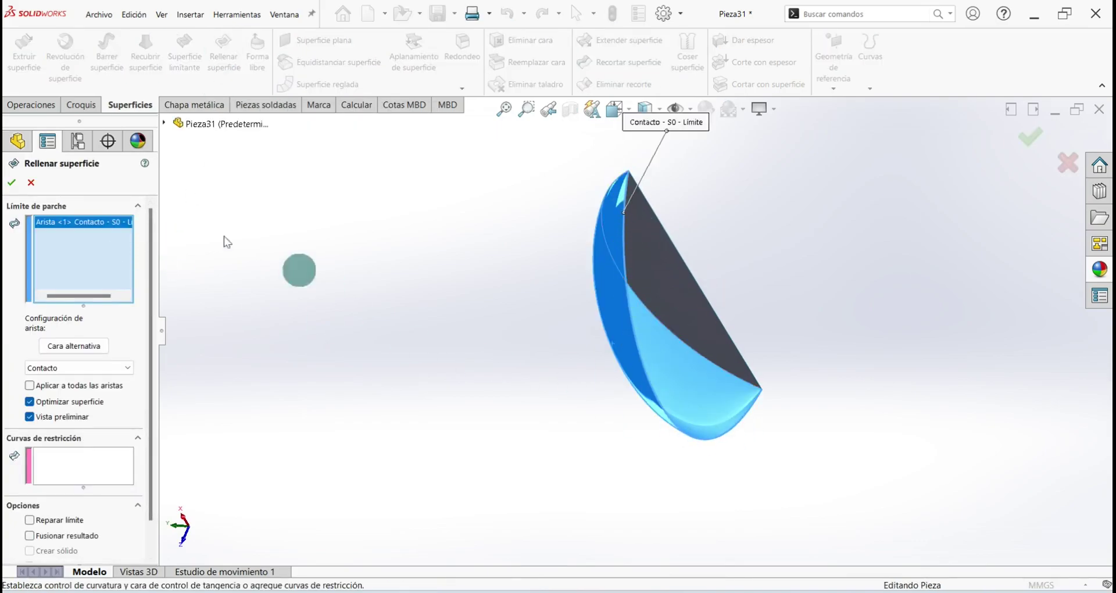
{"action": "left_click", "coordinate": [76, 241]}
{"action": "left_click", "coordinate": [675, 276]}
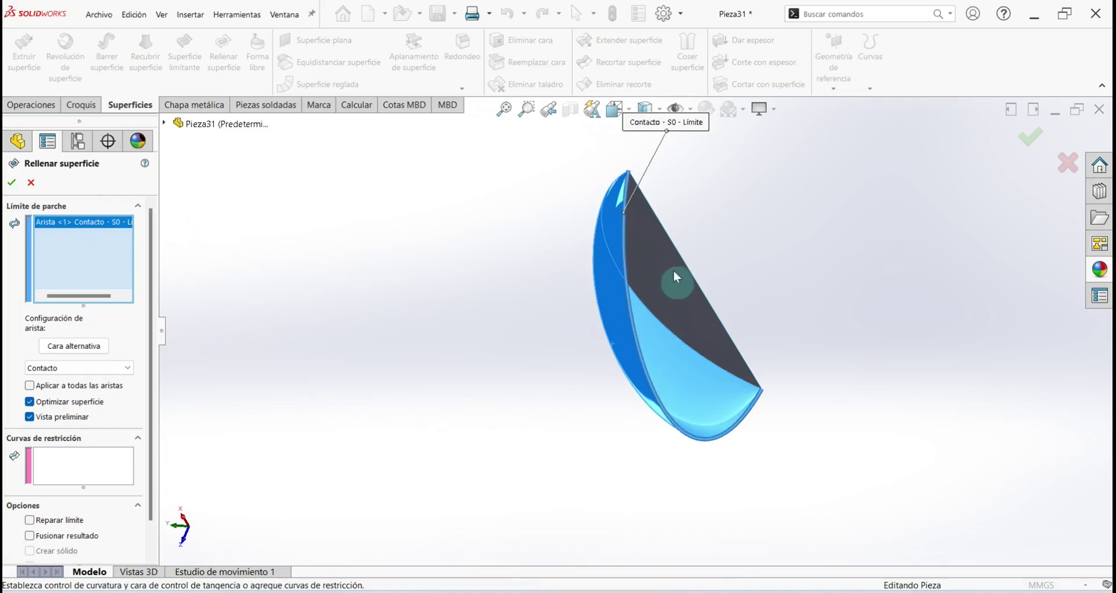
{"action": "left_click", "coordinate": [664, 230]}
{"action": "mouse_move", "coordinate": [743, 331]}
{"action": "middle_mouse_down"}
{"action": "mouse_move", "coordinate": [667, 254]}
{"action": "mouse_move", "coordinate": [708, 463]}
{"action": "mouse_move", "coordinate": [641, 478]}
{"action": "middle_mouse_up"}
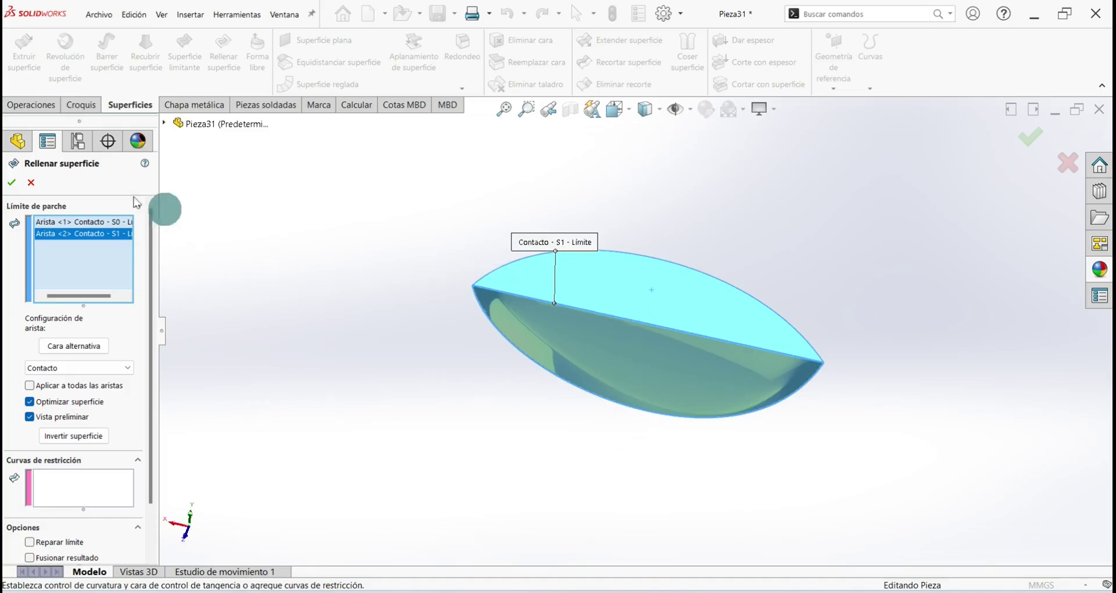
{"action": "left_click", "coordinate": [15, 190]}
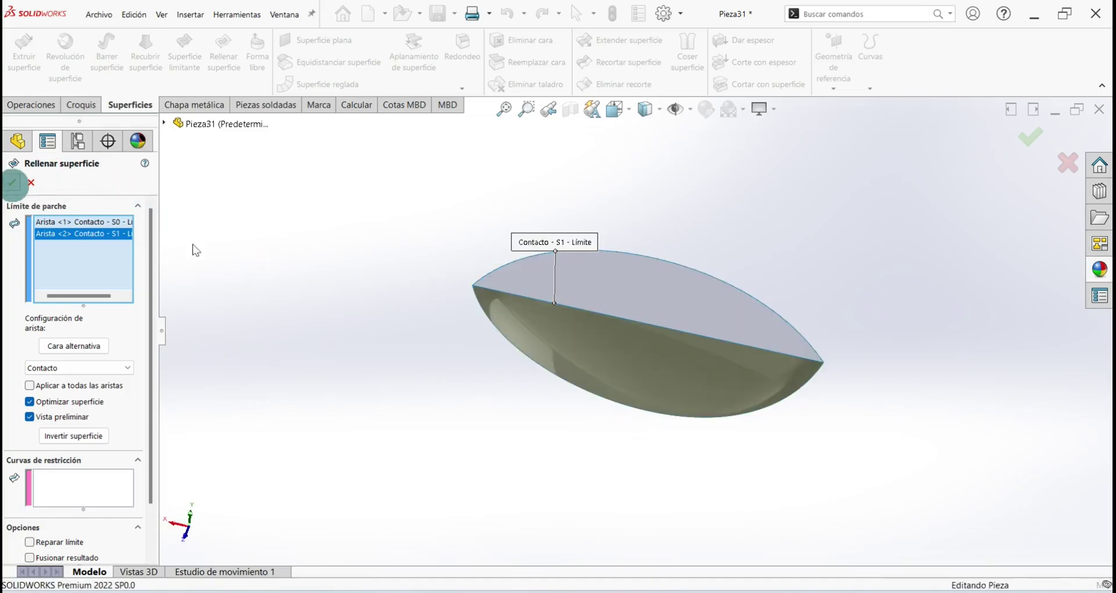
{"action": "key", "text": "ctrl+7"}
{"action": "key", "text": "ctrl+s"}
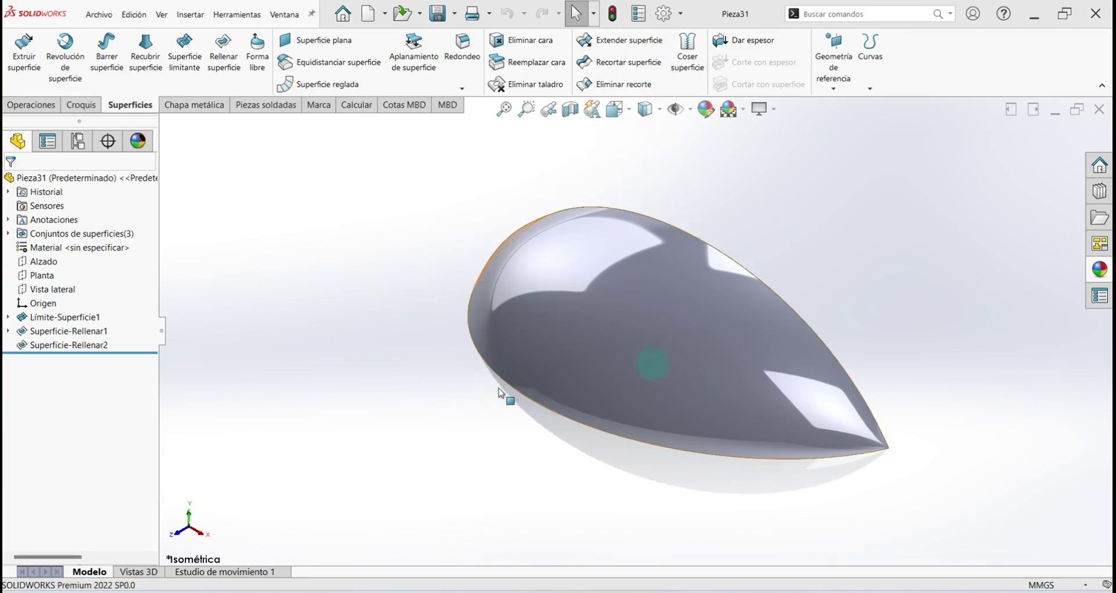
{"action": "left_click", "coordinate": [569, 109]}
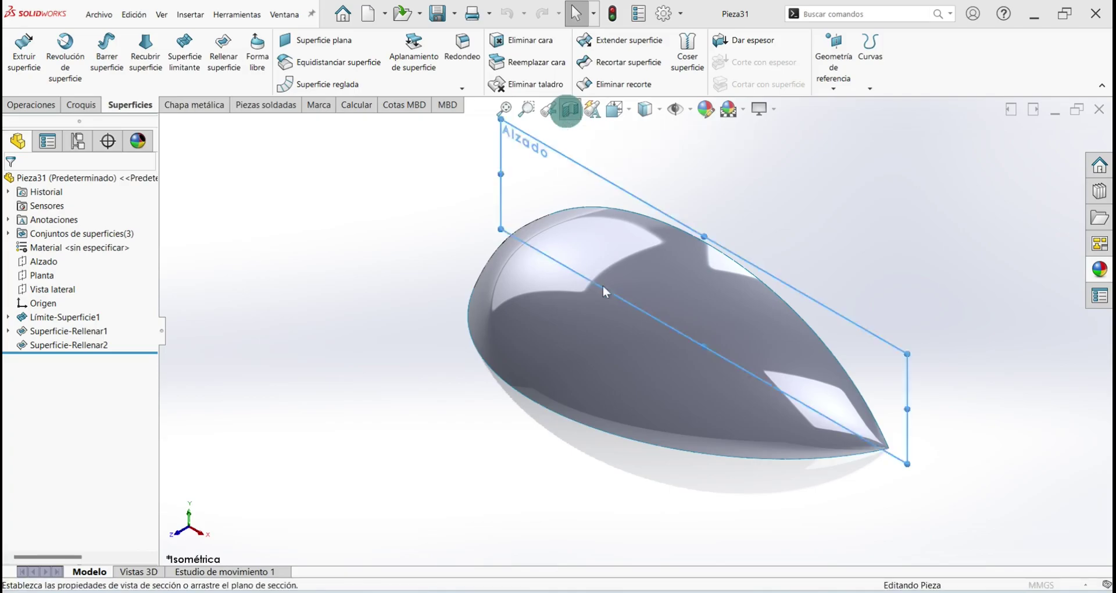
{"action": "left_click_drag", "start_coordinate": [688, 330], "coordinate": [757, 318]}
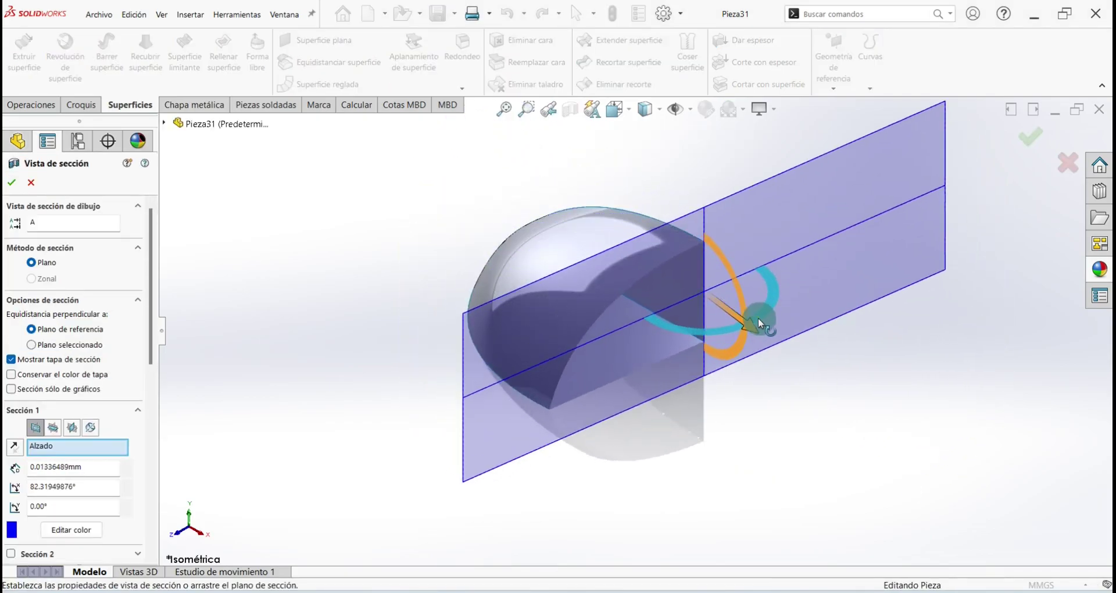
{"action": "left_click", "coordinate": [34, 174]}
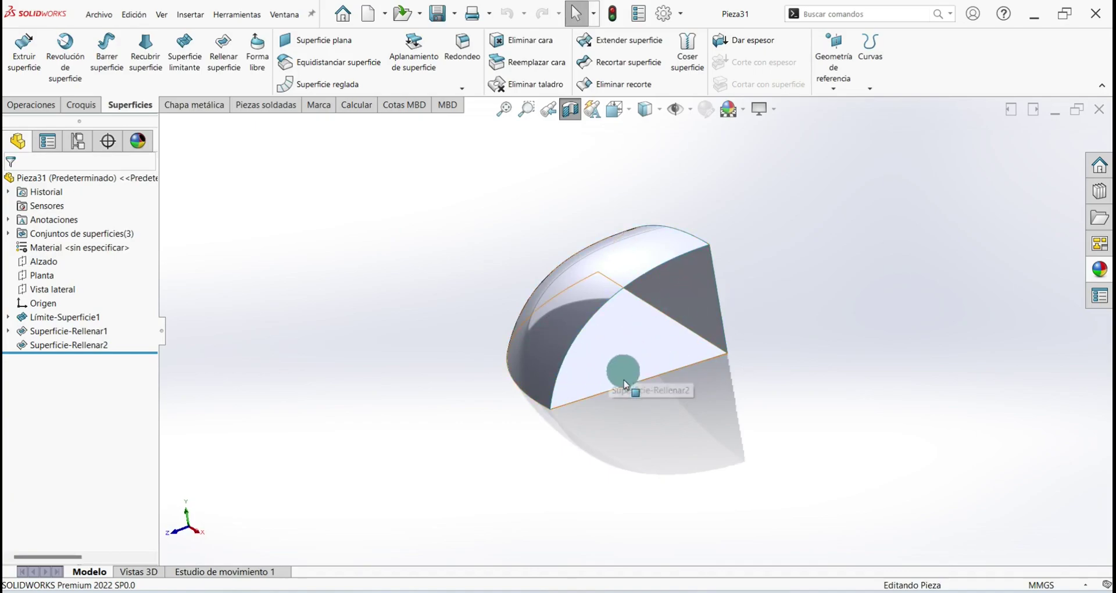
{"action": "mouse_move", "coordinate": [623, 374]}
{"action": "middle_mouse_down"}
{"action": "mouse_move", "coordinate": [631, 400]}
{"action": "mouse_move", "coordinate": [605, 298]}
{"action": "middle_mouse_up"}
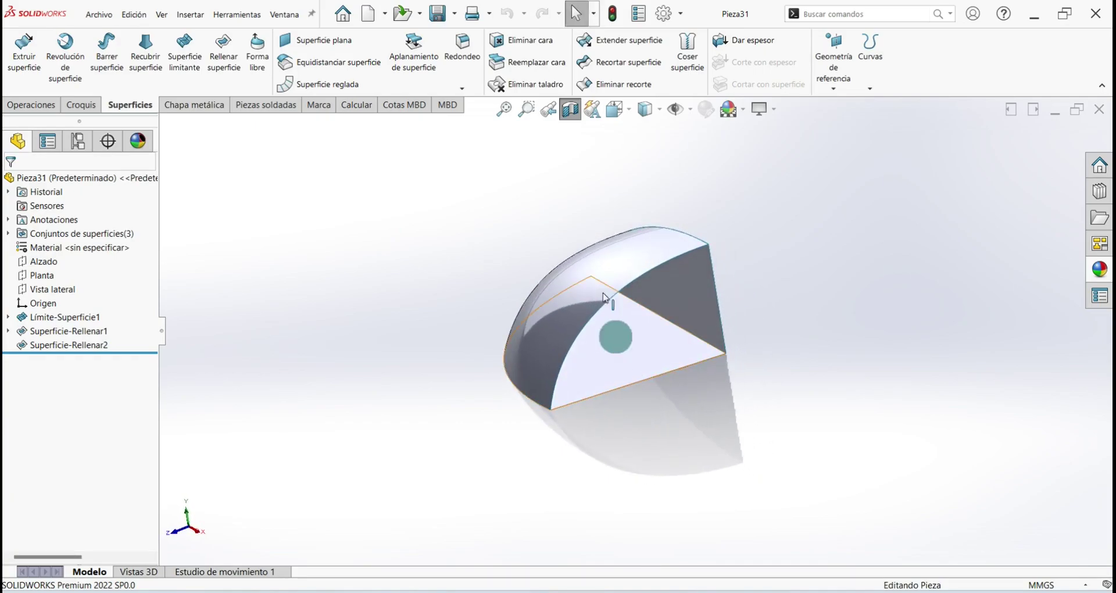
{"action": "left_click", "coordinate": [573, 121]}
{"action": "middle_click_drag", "start_coordinate": [463, 269], "coordinate": [493, 312]}
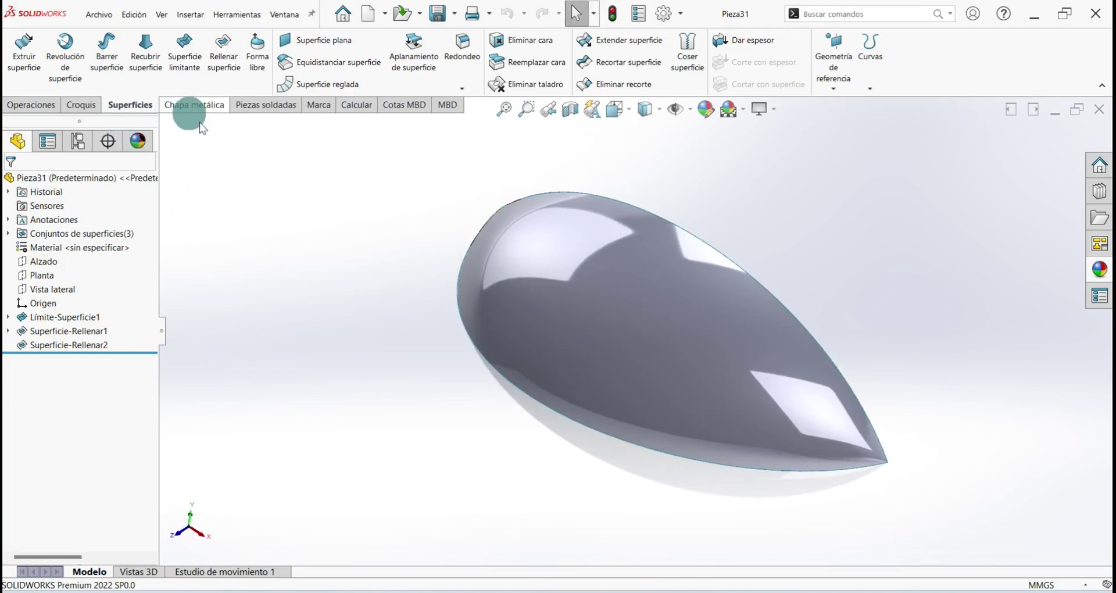
- Knit Límite-Superficie1, Superficie-Rellenar1 and Superficie-Rellenar2 with Crear sólido checked
{"action": "left_click", "coordinate": [688, 61]}
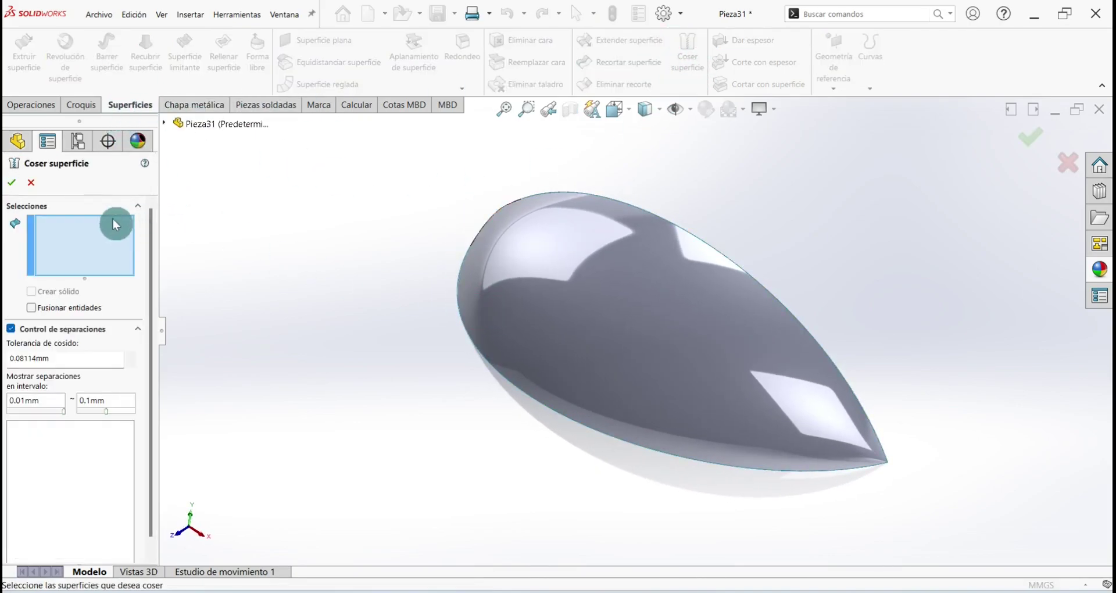
{"action": "left_click", "coordinate": [566, 257]}
{"action": "middle_click_drag", "start_coordinate": [653, 314], "coordinate": [541, 297]}
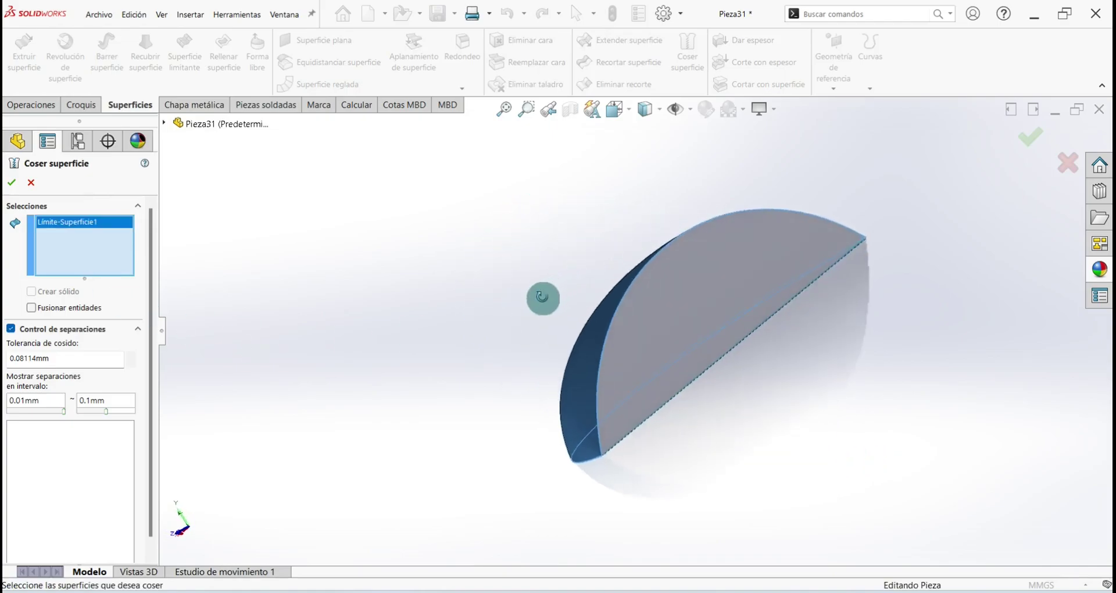
{"action": "left_click", "coordinate": [690, 296]}
{"action": "mouse_move", "coordinate": [690, 296]}
{"action": "middle_mouse_down"}
{"action": "mouse_move", "coordinate": [698, 318]}
{"action": "mouse_move", "coordinate": [674, 338]}
{"action": "mouse_move", "coordinate": [630, 258]}
{"action": "mouse_move", "coordinate": [733, 178]}
{"action": "mouse_move", "coordinate": [615, 189]}
{"action": "mouse_move", "coordinate": [625, 189]}
{"action": "middle_mouse_up"}
{"action": "left_click", "coordinate": [653, 367]}
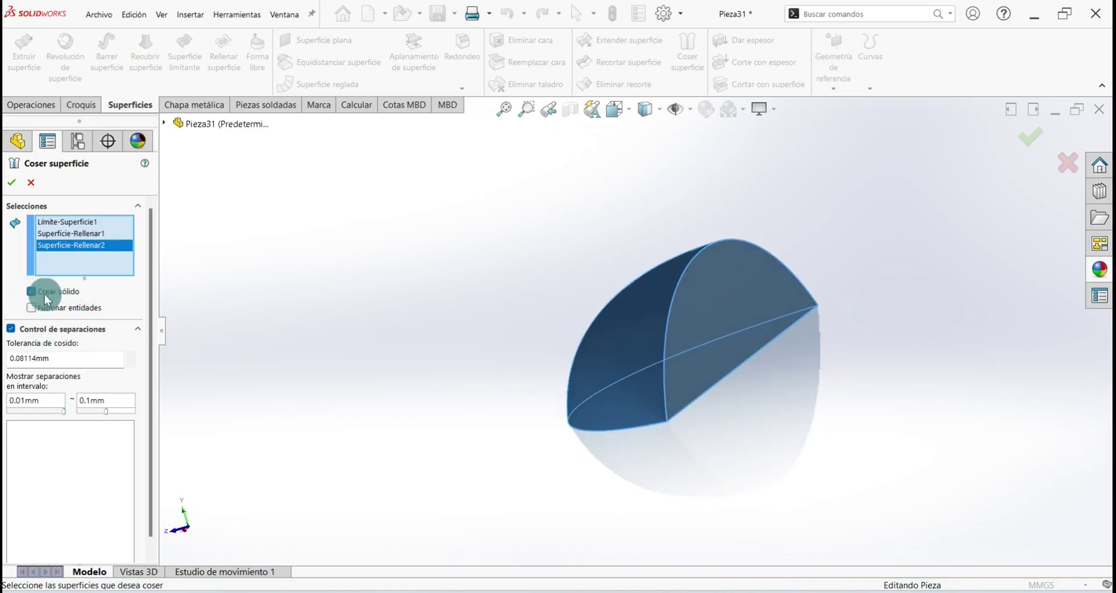
{"action": "left_click", "coordinate": [10, 188]}
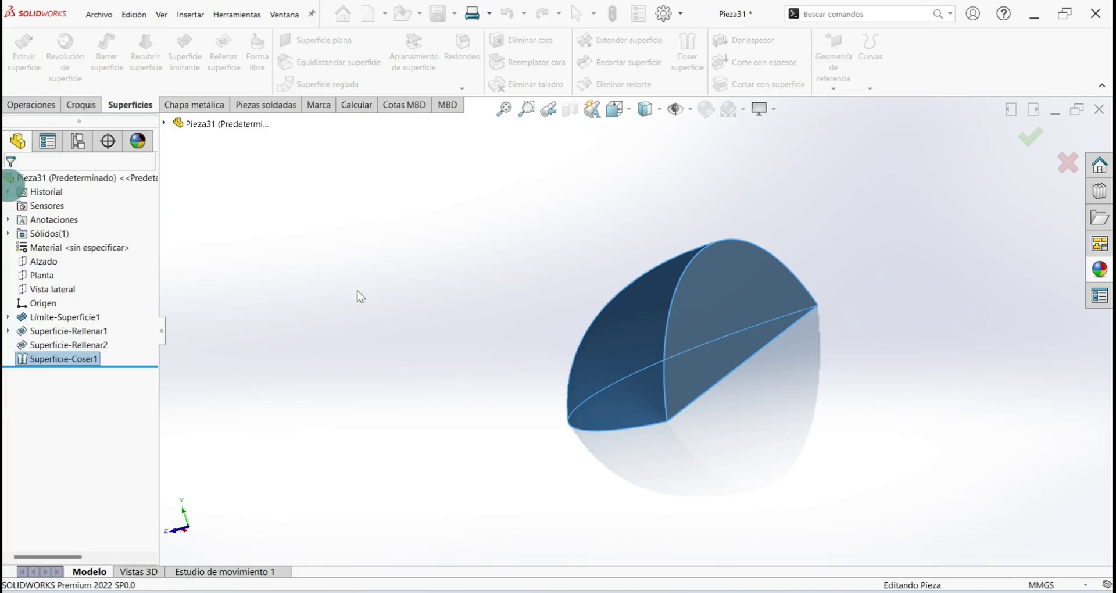
{"action": "middle_click_drag", "start_coordinate": [463, 313], "coordinate": [518, 256]}
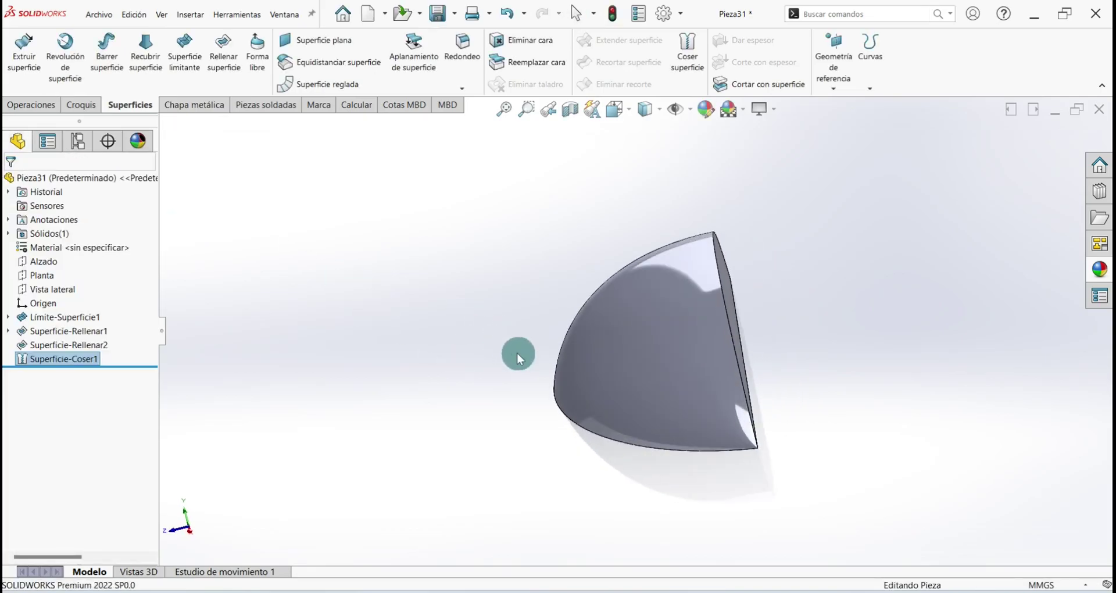
- Section the teardrop to confirm it is solid inside, then turn the section view off
{"action": "left_click", "coordinate": [572, 114]}
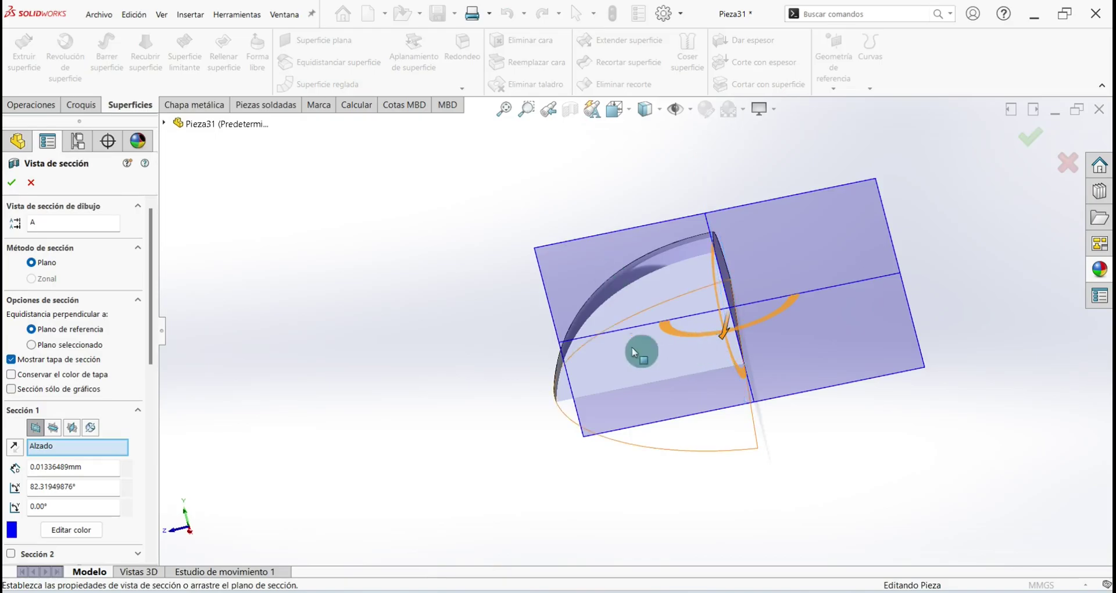
{"action": "middle_click_drag", "start_coordinate": [635, 348], "coordinate": [680, 351]}
{"action": "left_click", "coordinate": [11, 182]}
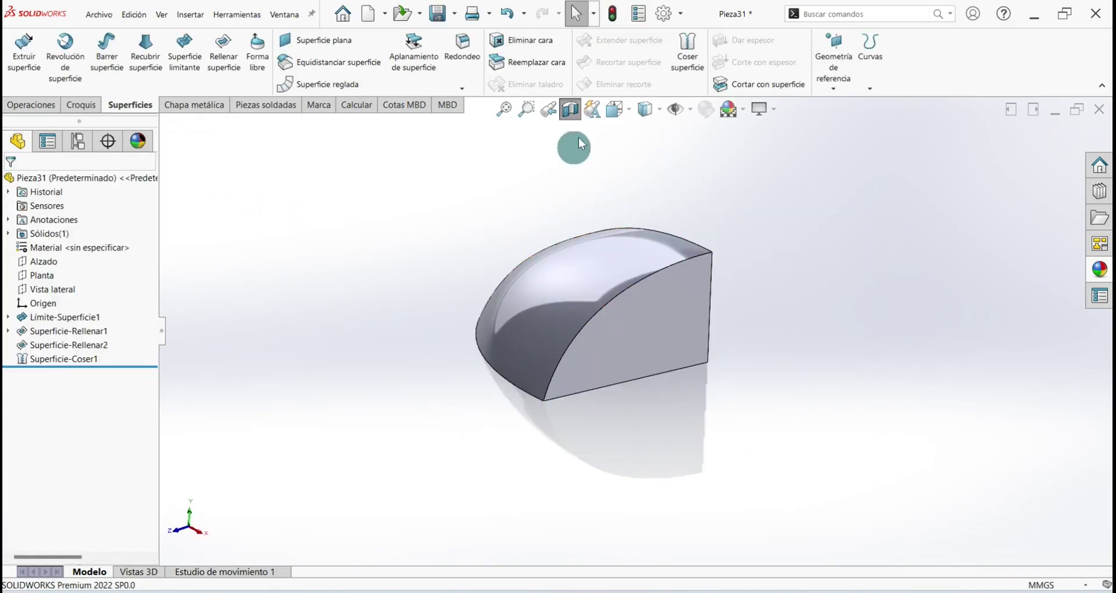
{"action": "left_click", "coordinate": [570, 109]}
- Save the part from the isometric view, then orbit to a side-on view of the half
{"action": "key", "text": "ctrl+7"}
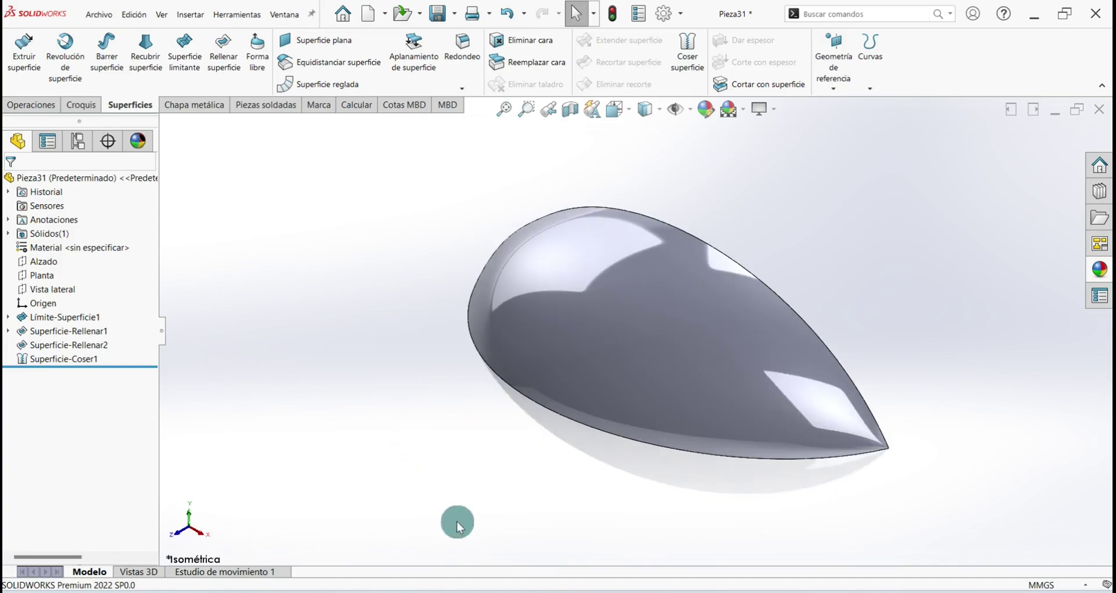
{"action": "key", "text": "ctrl+s"}
{"action": "scroll", "coordinate": [476, 411], "scroll_direction": "up", "scroll_amount": 2}
{"action": "middle_click_drag", "start_coordinate": [478, 416], "coordinate": [654, 216]}
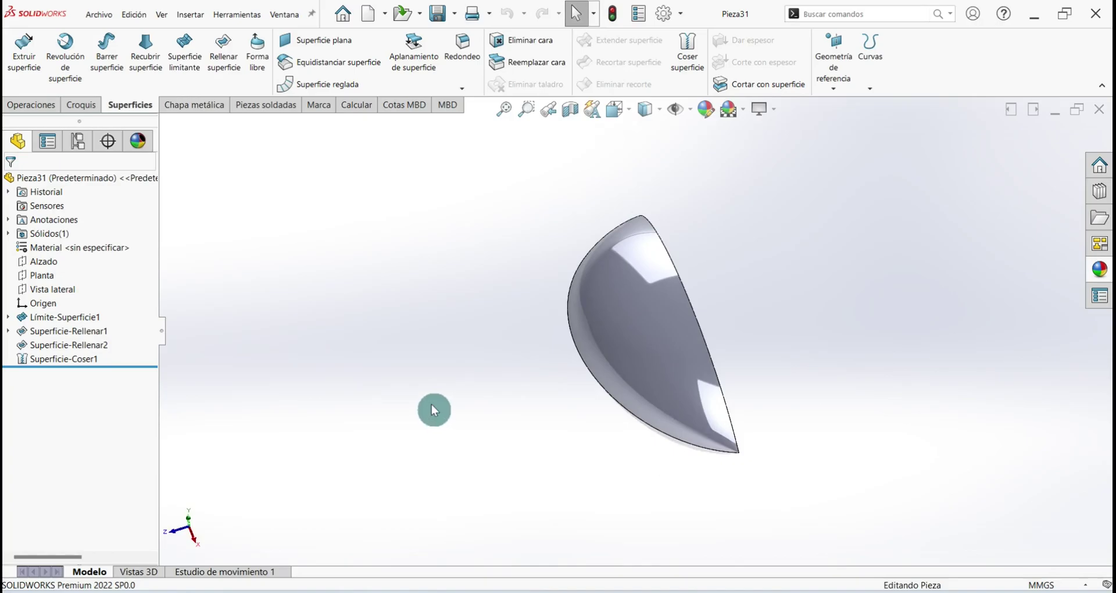
{"action": "left_click", "coordinate": [36, 105]}
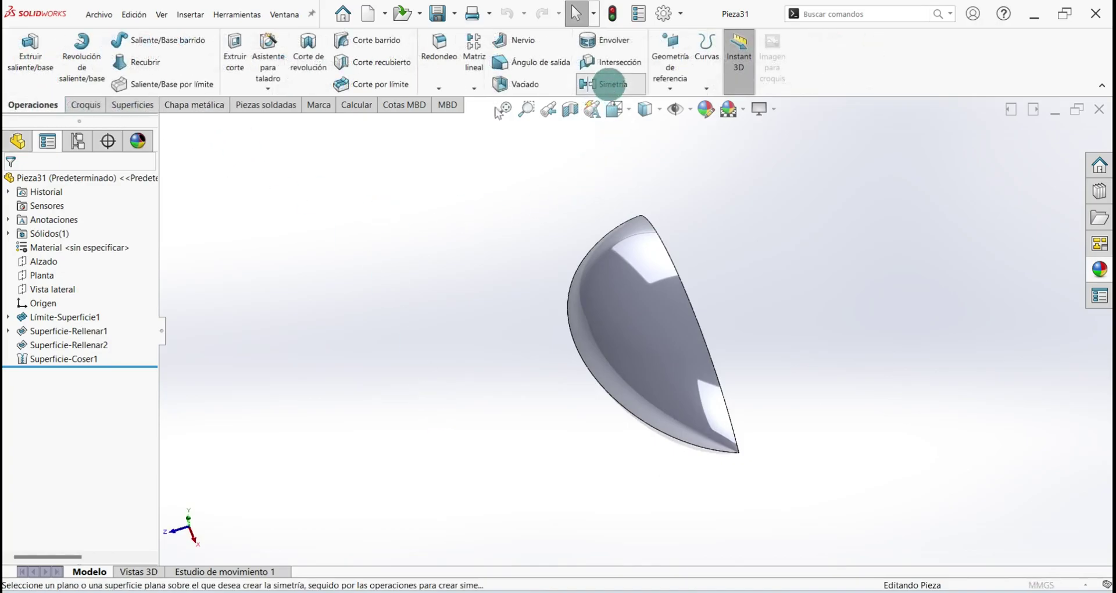
- Mirror the half solid across its flat face to create Simetría1
{"action": "left_click", "coordinate": [609, 84]}
{"action": "mouse_move", "coordinate": [354, 251]}
{"action": "middle_mouse_down"}
{"action": "mouse_move", "coordinate": [463, 283]}
{"action": "mouse_move", "coordinate": [502, 357]}
{"action": "mouse_move", "coordinate": [676, 308]}
{"action": "middle_mouse_up"}
{"action": "left_click", "coordinate": [677, 307]}
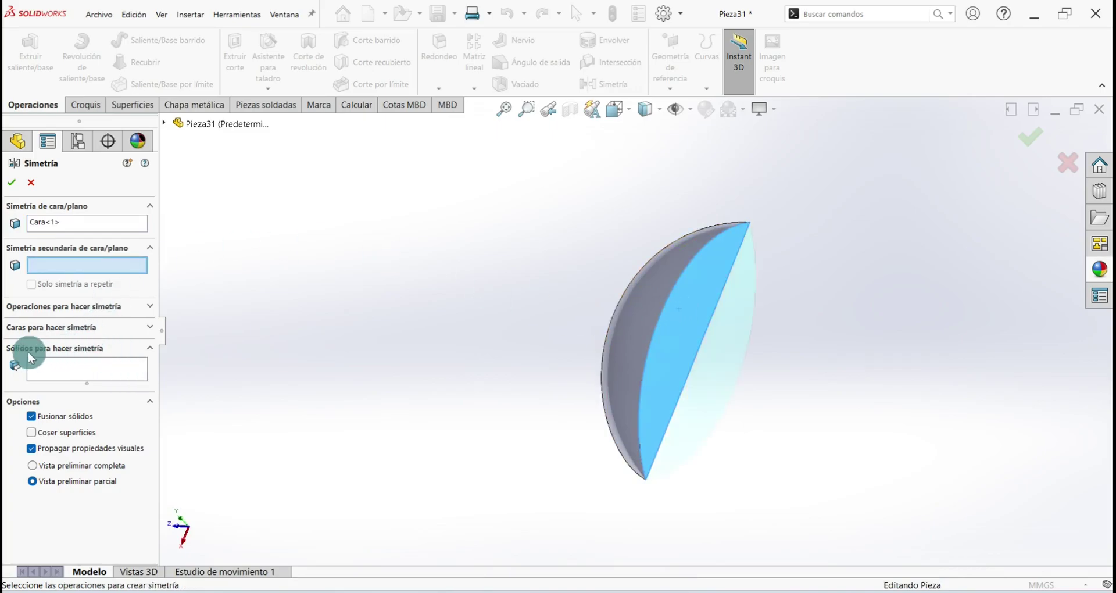
{"action": "left_click", "coordinate": [91, 374]}
{"action": "middle_click_drag", "start_coordinate": [371, 298], "coordinate": [439, 297]}
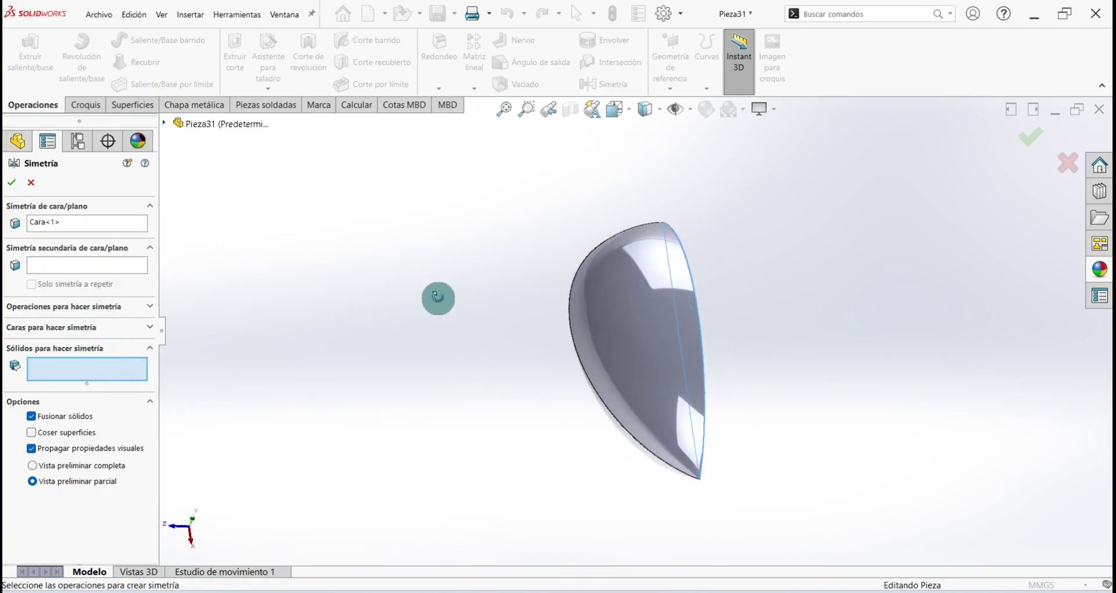
{"action": "left_click", "coordinate": [613, 273]}
{"action": "middle_click_drag", "start_coordinate": [631, 242], "coordinate": [672, 213]}
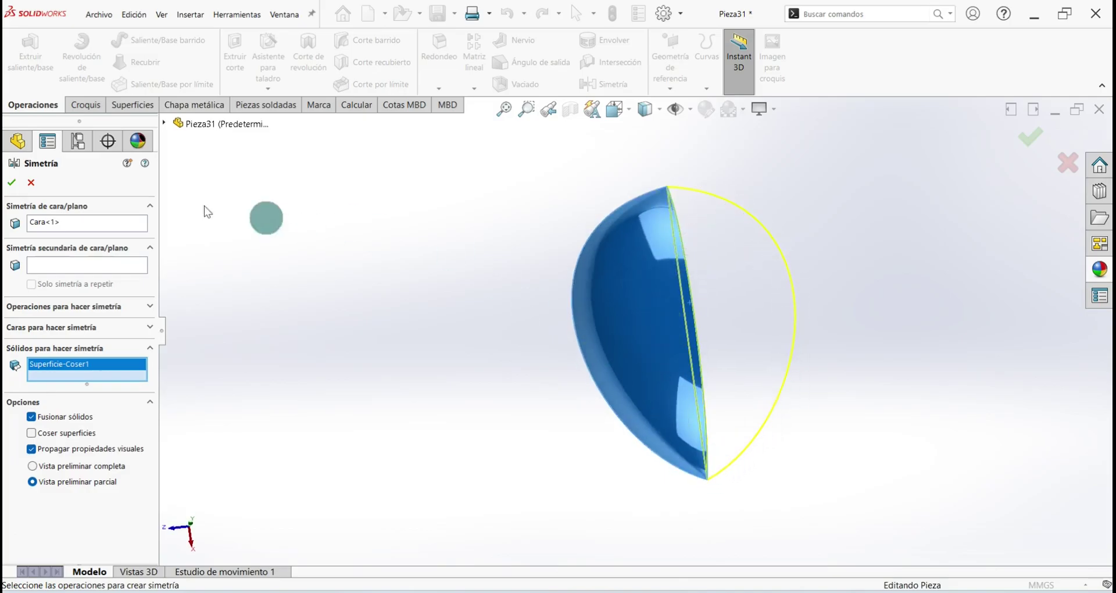
{"action": "left_click", "coordinate": [12, 184]}
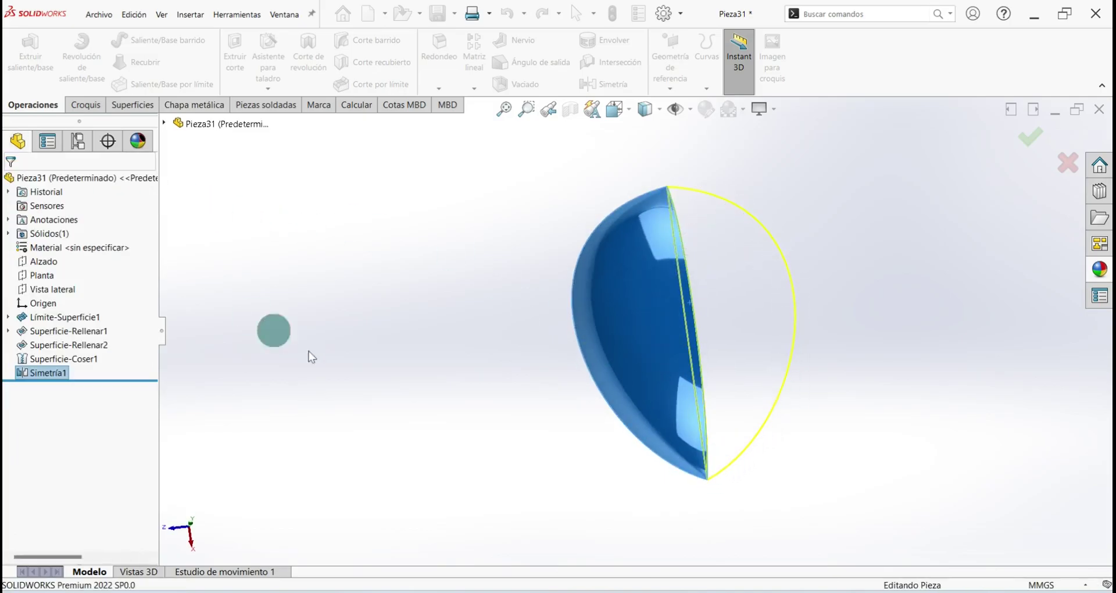
- Save the full teardrop part in isometric view
{"action": "mouse_move", "coordinate": [490, 396]}
{"action": "middle_mouse_down"}
{"action": "mouse_move", "coordinate": [591, 189]}
{"action": "mouse_move", "coordinate": [673, 306]}
{"action": "mouse_move", "coordinate": [777, 307]}
{"action": "mouse_move", "coordinate": [598, 199]}
{"action": "middle_mouse_up"}
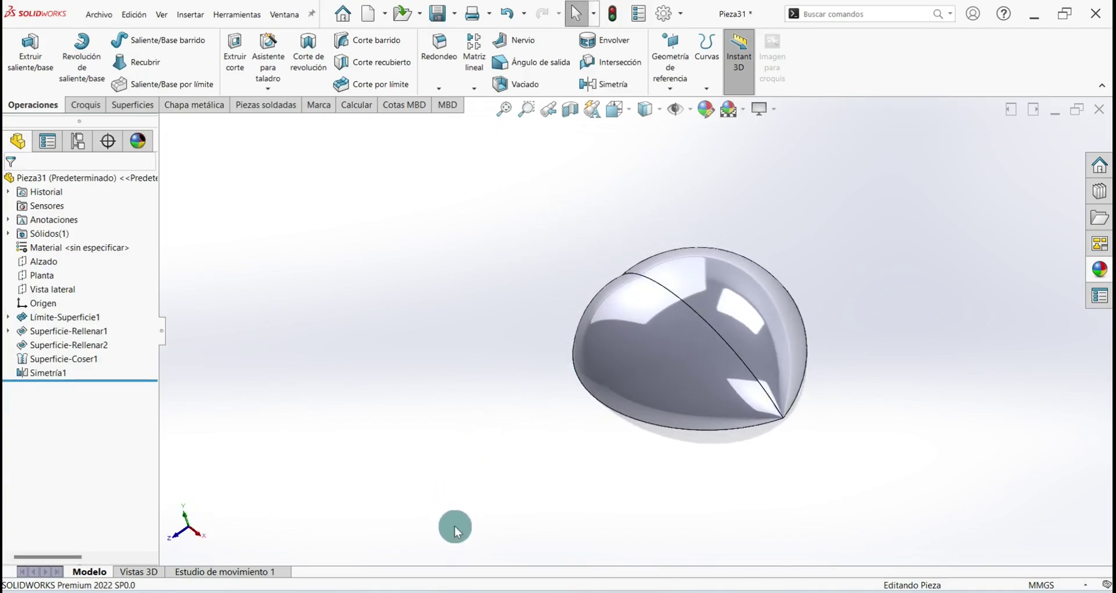
{"action": "key", "text": "ctrl+7"}
{"action": "key", "text": "ctrl+s"}
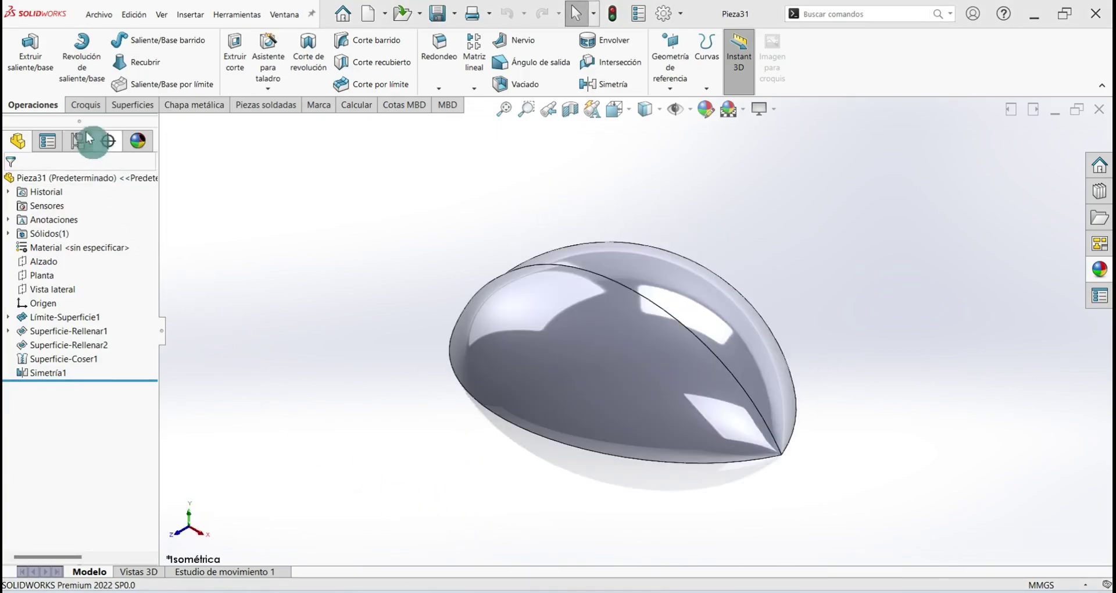
- Start a new sketch on the Planta plane
{"action": "left_click", "coordinate": [82, 104]}
{"action": "left_click", "coordinate": [21, 52]}
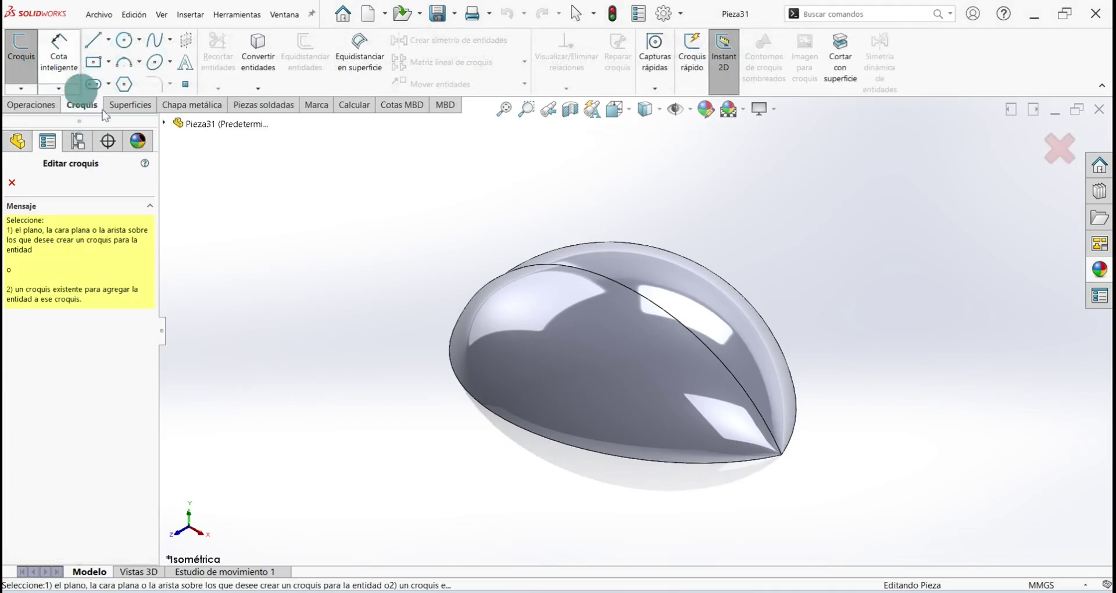
{"action": "left_click", "coordinate": [163, 124]}
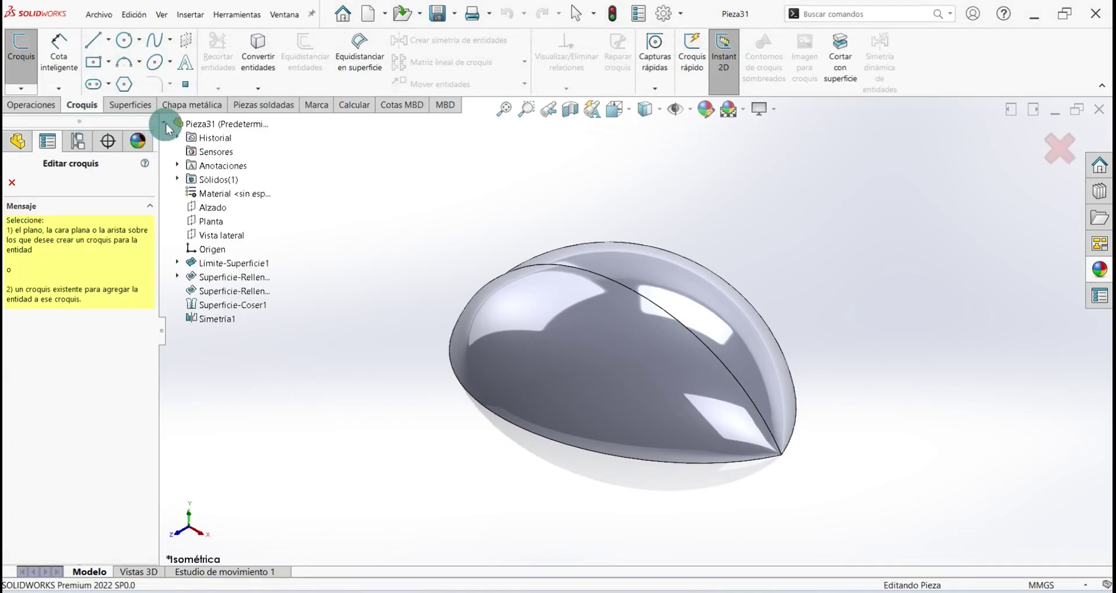
{"action": "left_click", "coordinate": [203, 222]}
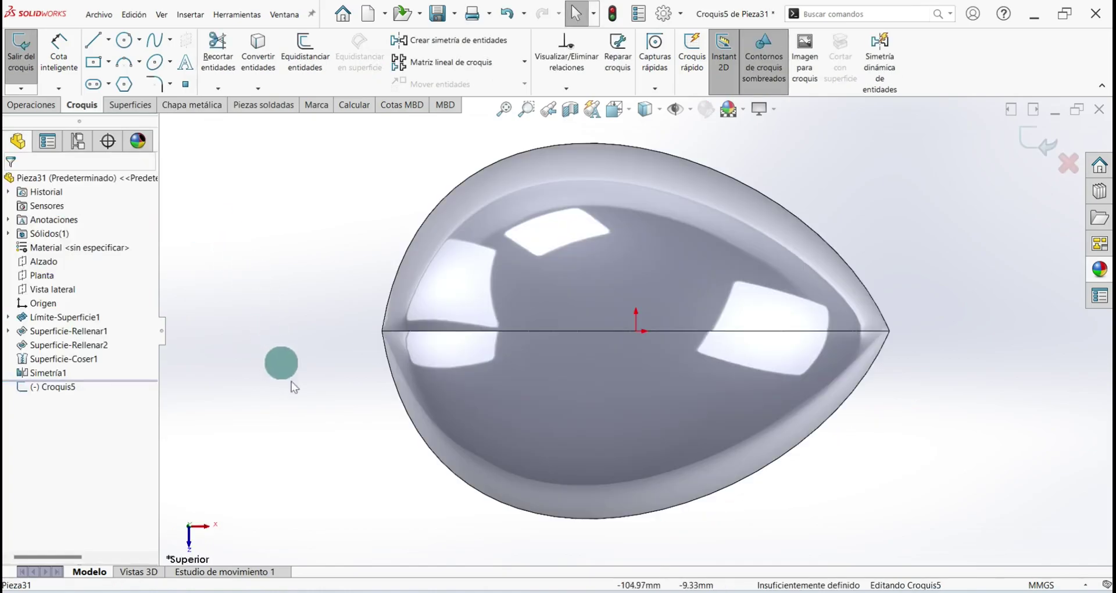
- Draw a horizontal construction line extending past both teardrop tips
{"action": "left_click", "coordinate": [108, 41]}
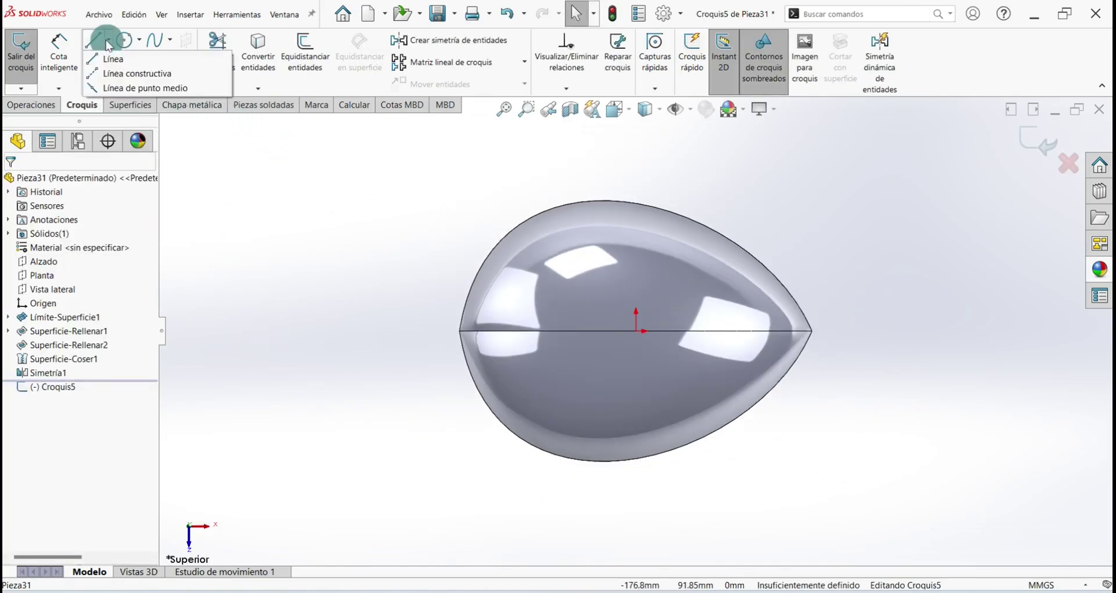
{"action": "left_click", "coordinate": [146, 74]}
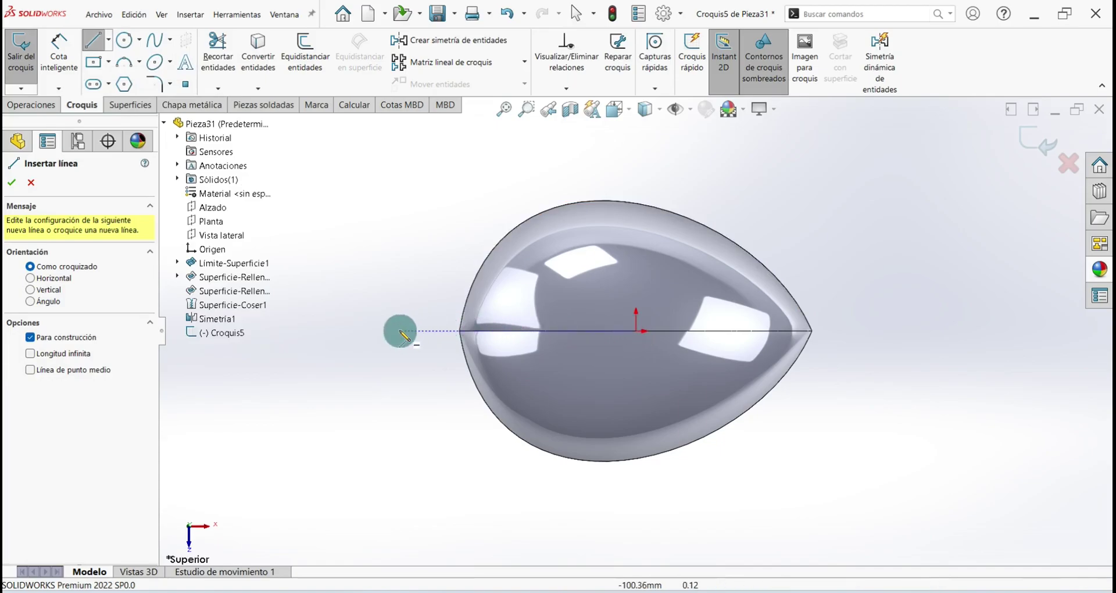
{"action": "left_click", "coordinate": [400, 332]}
{"action": "left_click", "coordinate": [872, 331]}
{"action": "right_click", "coordinate": [905, 251]}
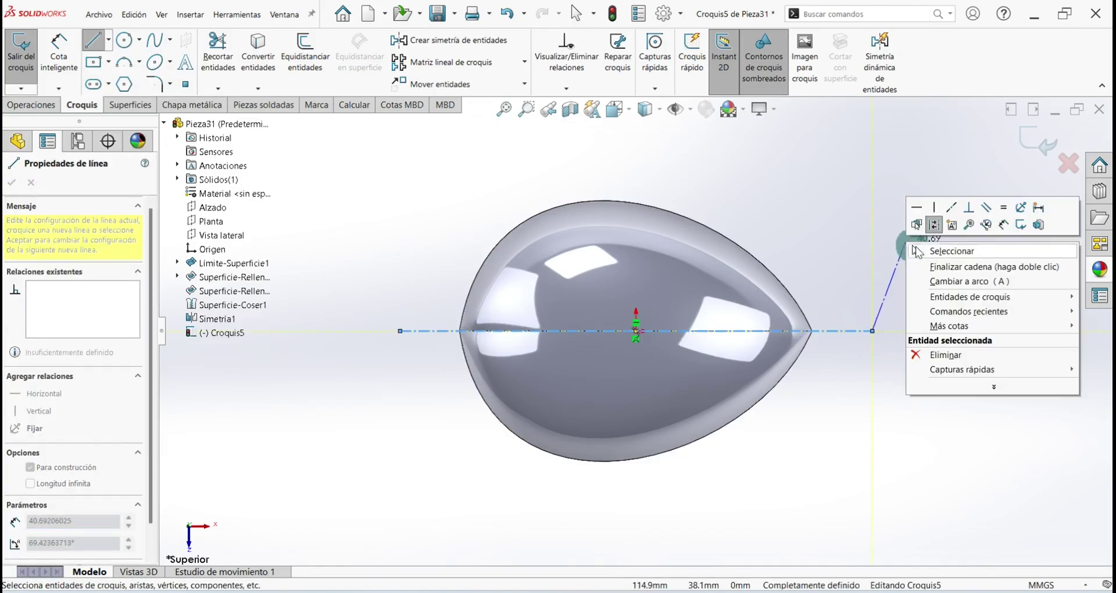
{"action": "left_click", "coordinate": [922, 251]}
{"action": "left_click", "coordinate": [864, 357]}
{"action": "left_click", "coordinate": [314, 165]}
{"action": "left_click", "coordinate": [100, 52]}
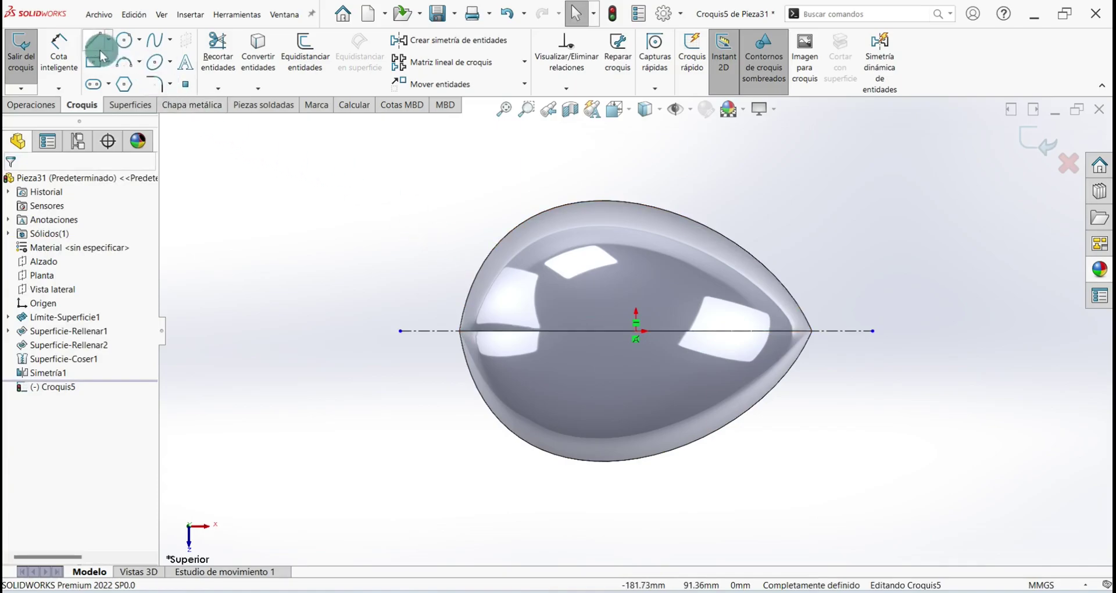
{"action": "left_click", "coordinate": [124, 42]}
- Sketch three circles, one on the axis and two along the lower teardrop edge
{"action": "scroll", "coordinate": [448, 334], "scroll_direction": "down", "scroll_amount": 3}
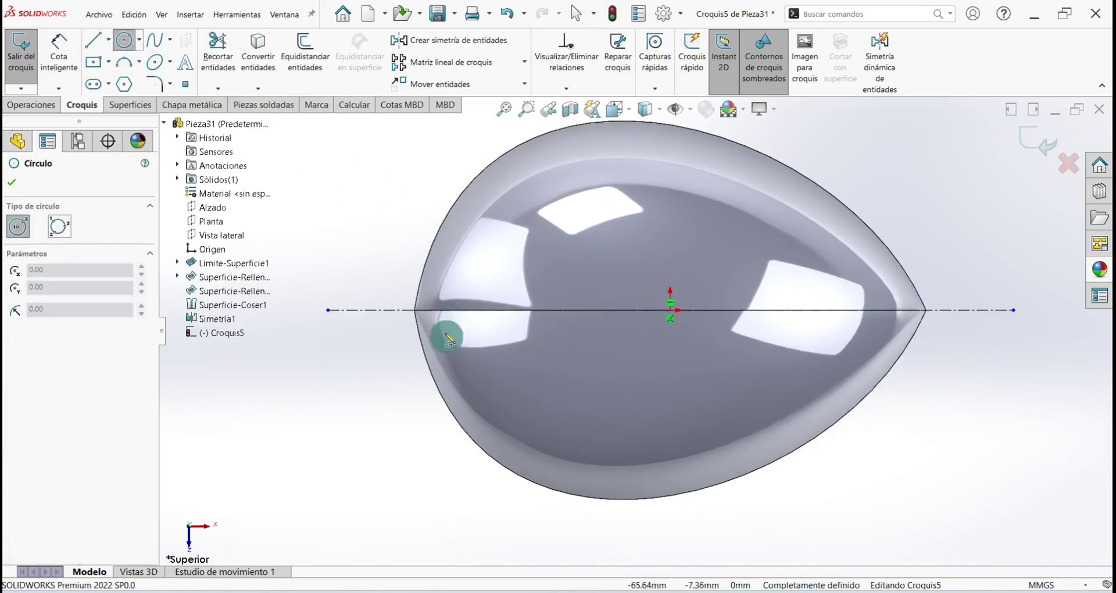
{"action": "left_click_drag", "start_coordinate": [415, 313], "coordinate": [440, 314]}
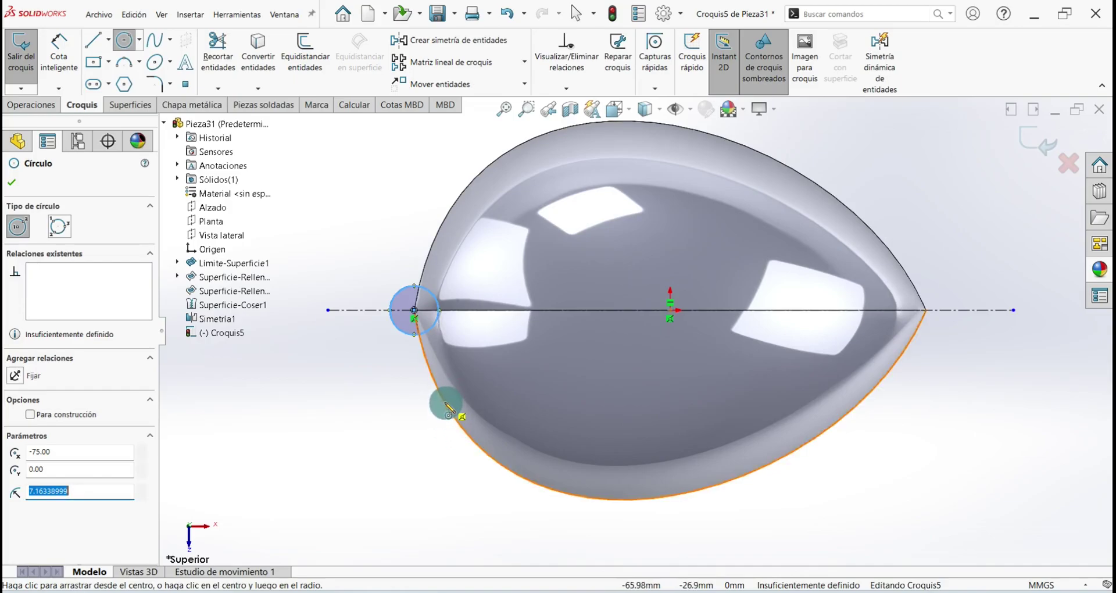
{"action": "left_click_drag", "start_coordinate": [445, 402], "coordinate": [460, 417]}
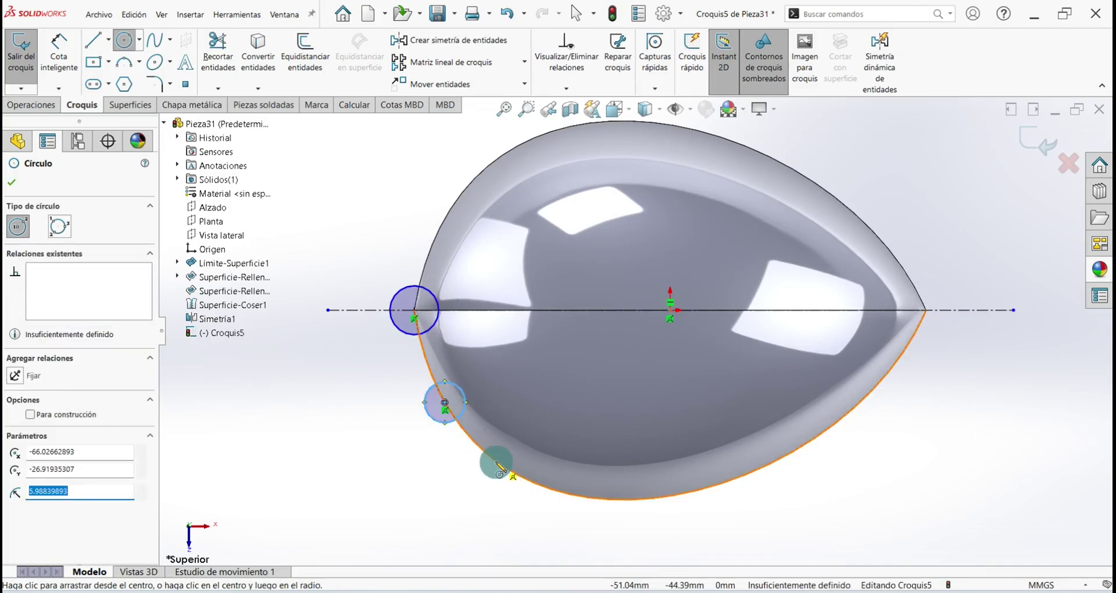
{"action": "left_click_drag", "start_coordinate": [497, 462], "coordinate": [517, 465]}
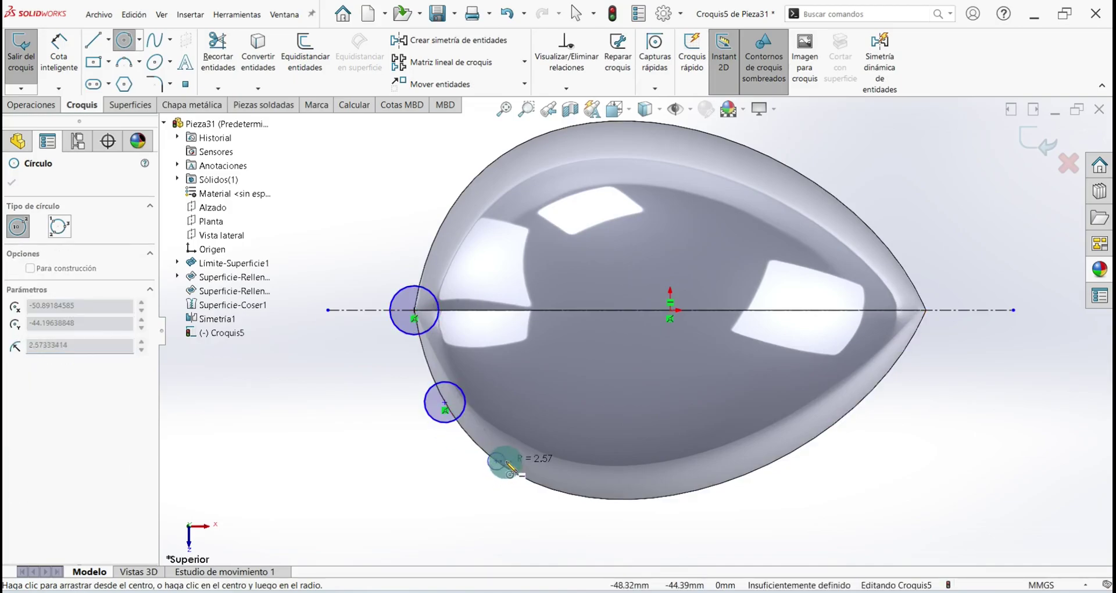
- Dimension the circle diameters as Ø10, Ø8 and Ø5
{"action": "left_click", "coordinate": [74, 60]}
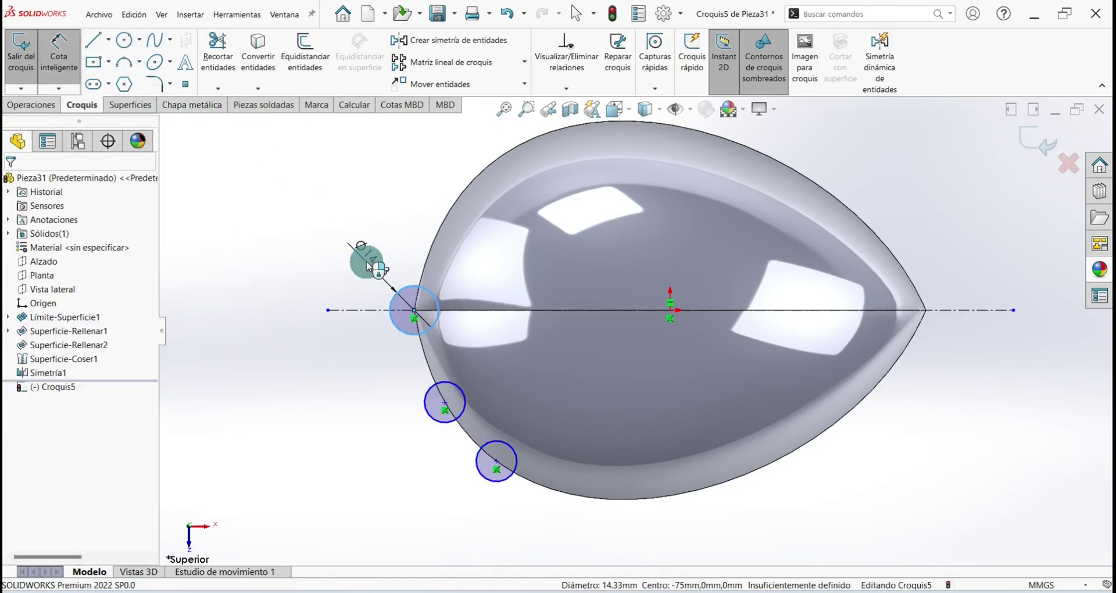
{"action": "left_click", "coordinate": [369, 254]}
{"action": "type", "text": "10"}
{"action": "key", "text": "Return"}
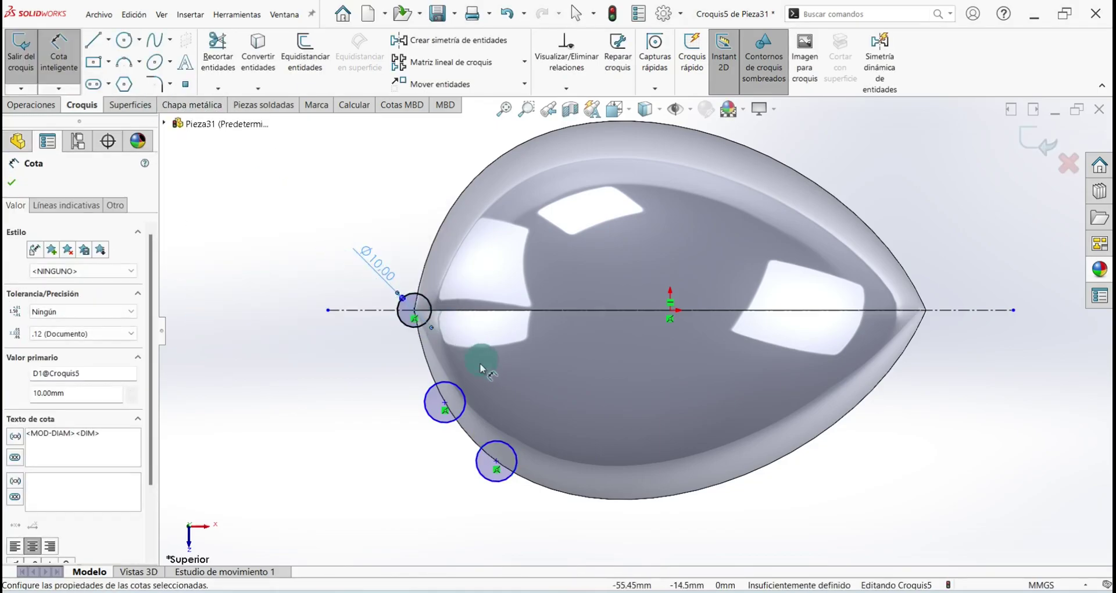
{"action": "left_click", "coordinate": [460, 390]}
{"action": "left_click", "coordinate": [504, 371]}
{"action": "type", "text": "8"}
{"action": "key", "text": "Return"}
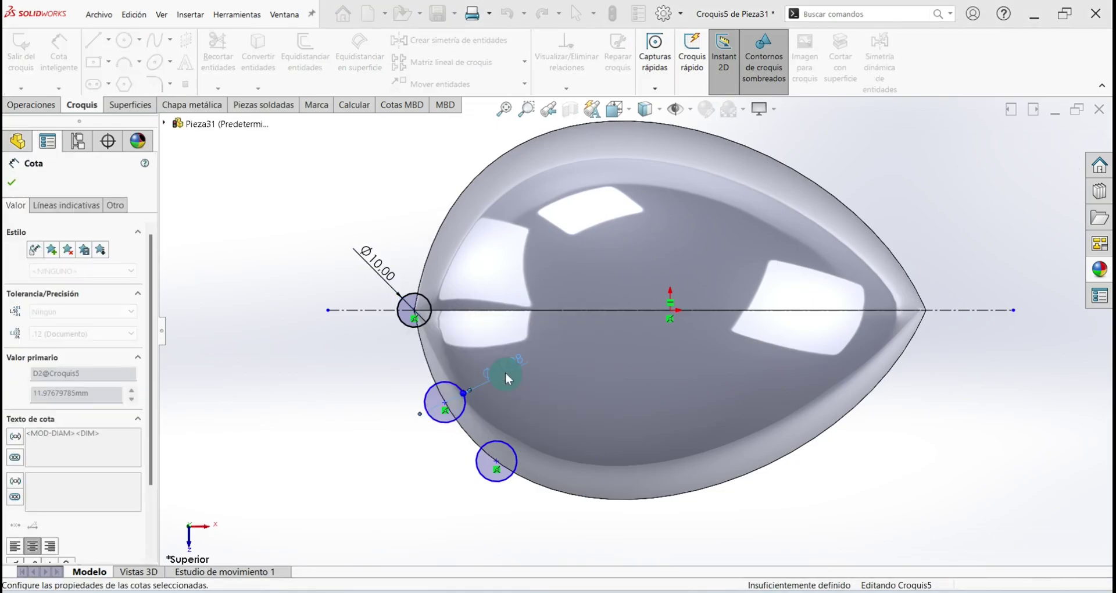
{"action": "left_click", "coordinate": [501, 442]}
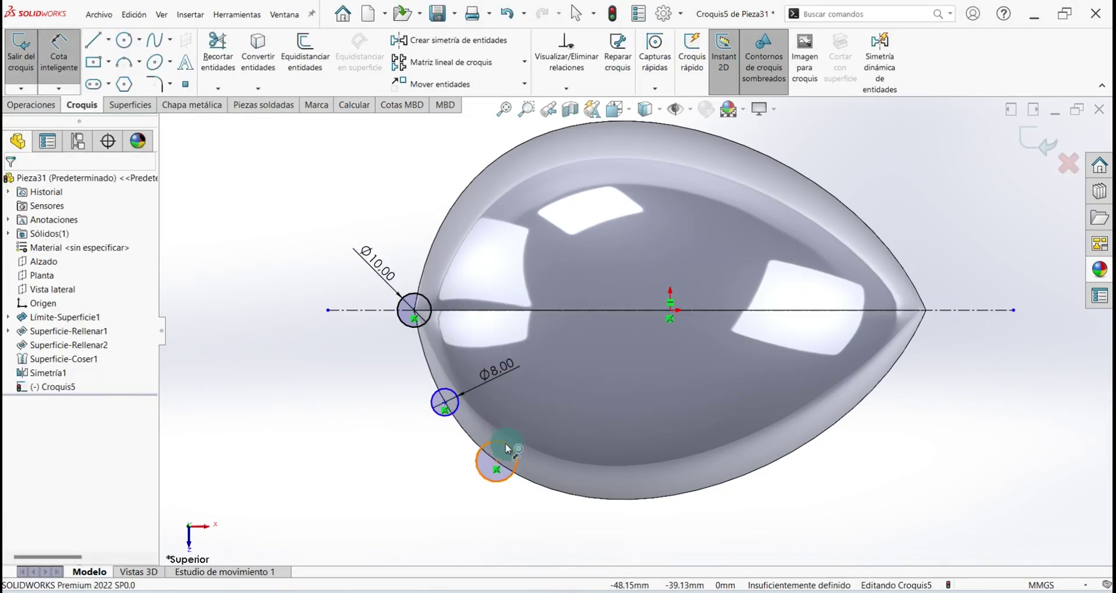
{"action": "left_click", "coordinate": [544, 428]}
{"action": "type", "text": "5"}
{"action": "key", "text": "Return"}
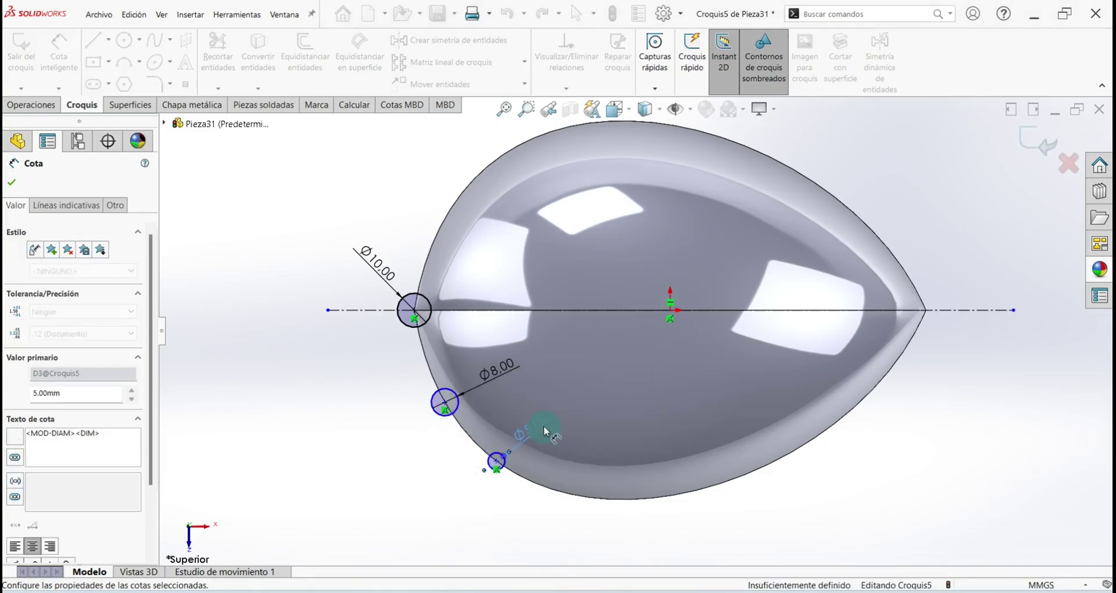
- Set the Ø8 and Ø5 circle centres 22 mm and 42 mm from the centreline
{"action": "left_click", "coordinate": [445, 402]}
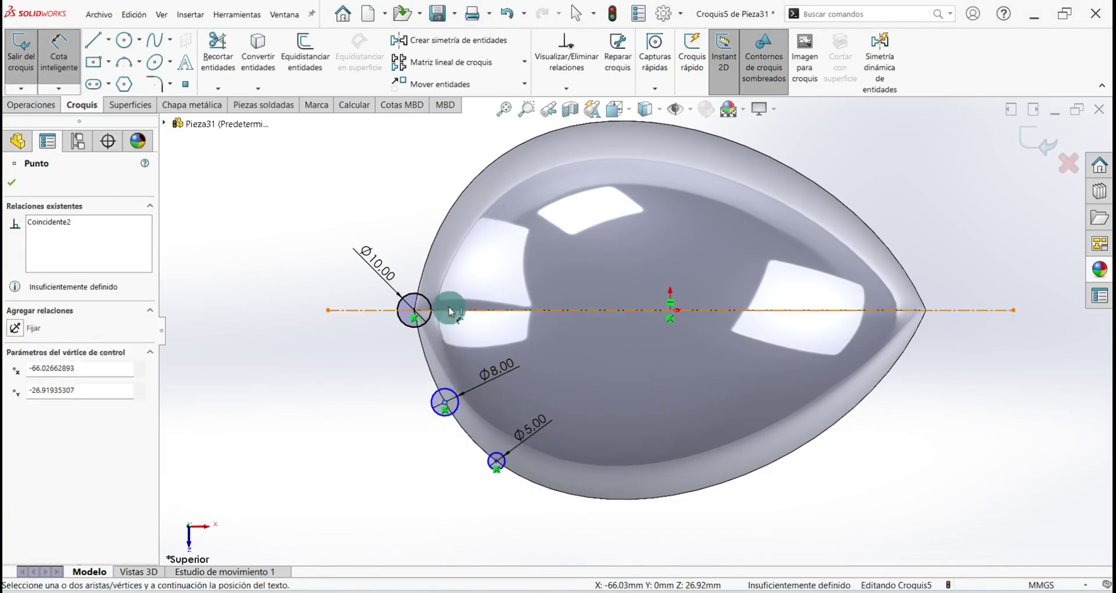
{"action": "left_click", "coordinate": [451, 311]}
{"action": "left_click", "coordinate": [463, 328]}
{"action": "type", "text": "22"}
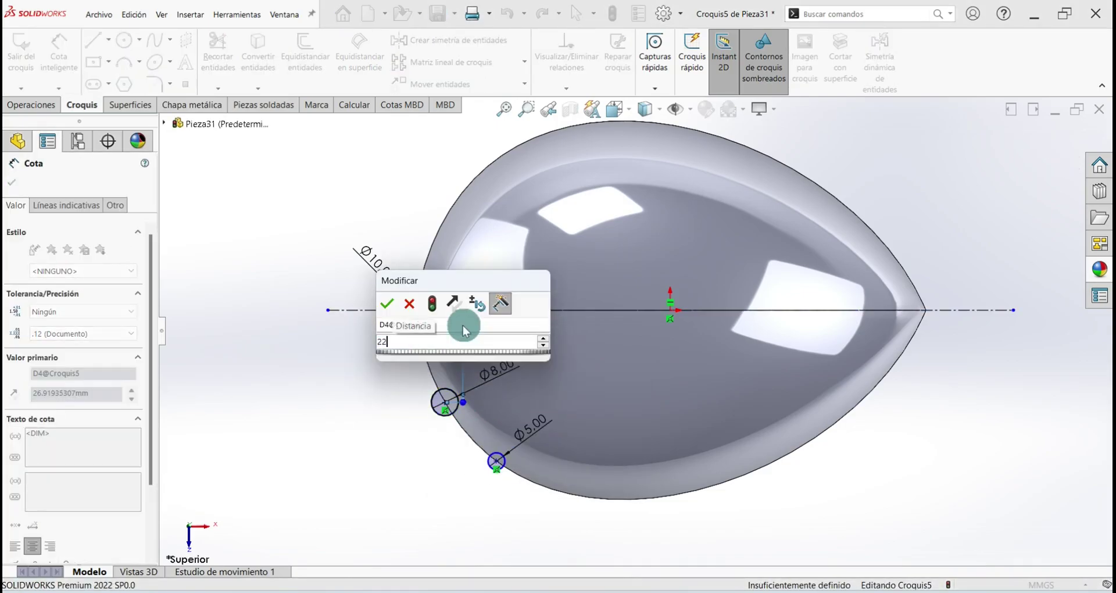
{"action": "key", "text": "Return"}
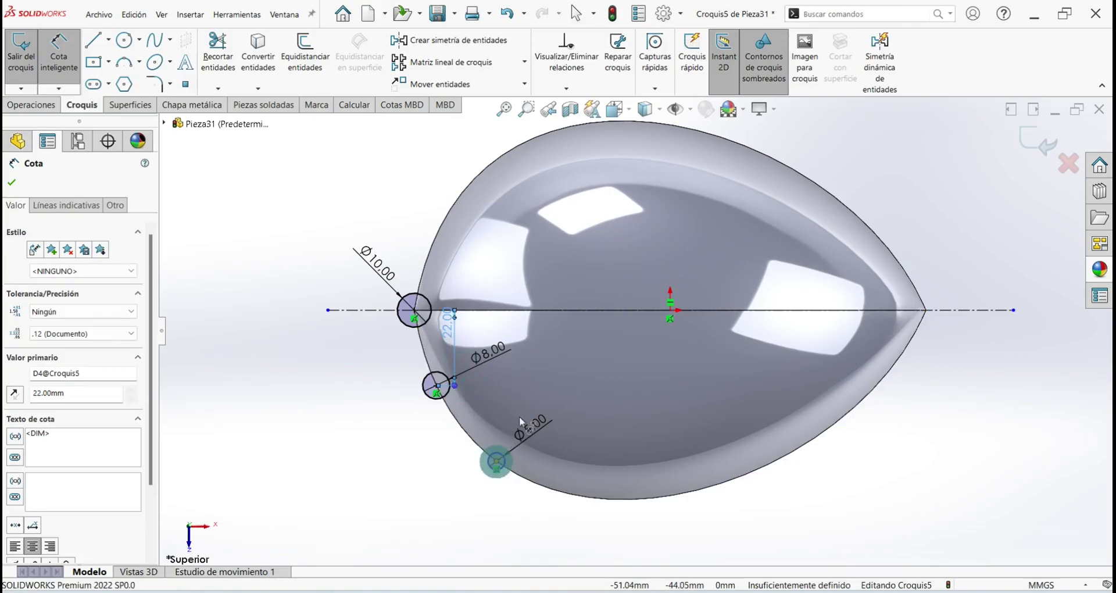
{"action": "left_click", "coordinate": [496, 460]}
{"action": "left_click", "coordinate": [555, 310]}
{"action": "left_click", "coordinate": [553, 335]}
{"action": "type", "text": "4"}
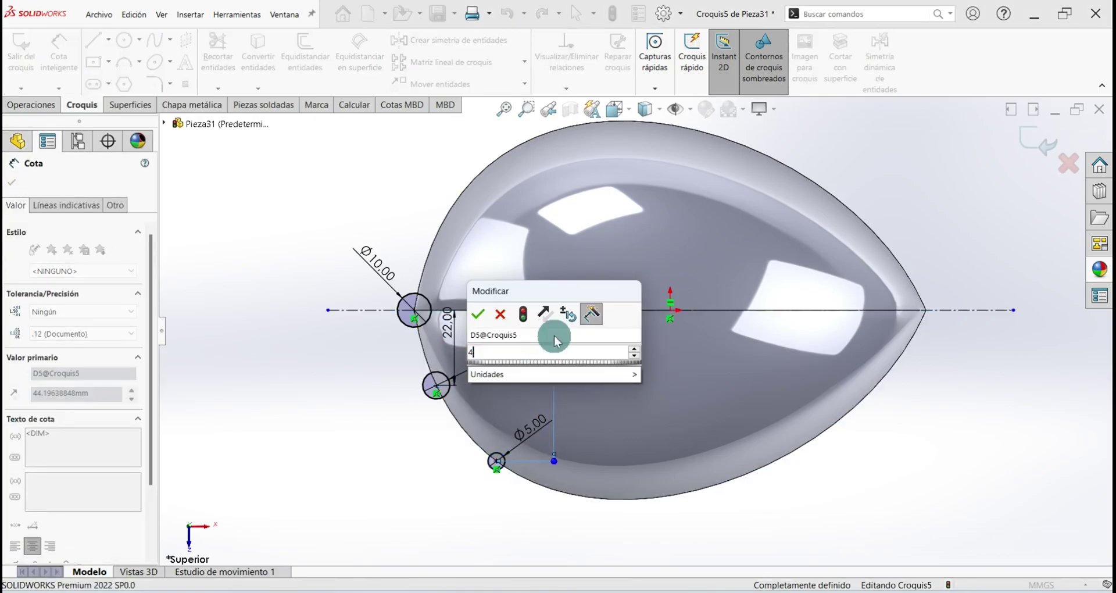
{"action": "type", "text": "2"}
{"action": "key", "text": "Return"}
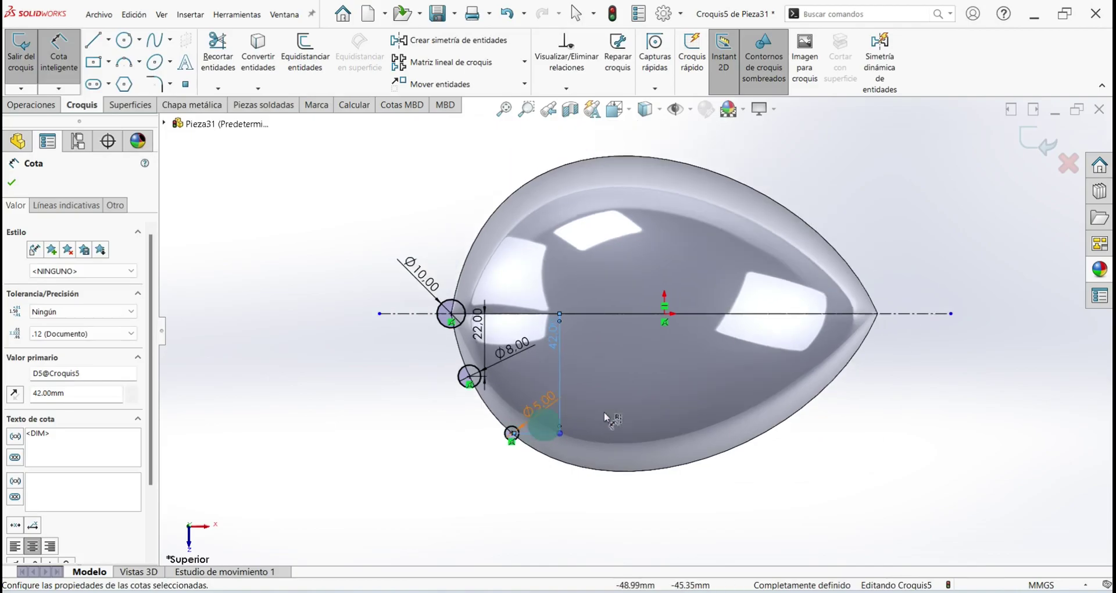
- Mirror the Ø10, Ø8 and Ø5 circles about the centreline, then exit Croquis5
{"action": "left_click", "coordinate": [16, 182]}
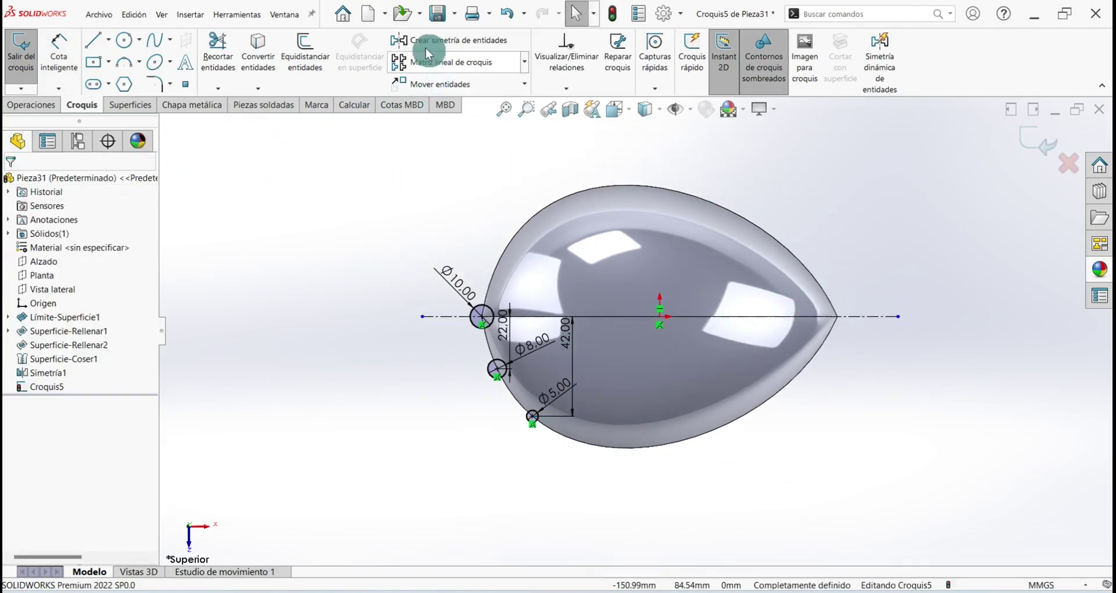
{"action": "left_click", "coordinate": [481, 46]}
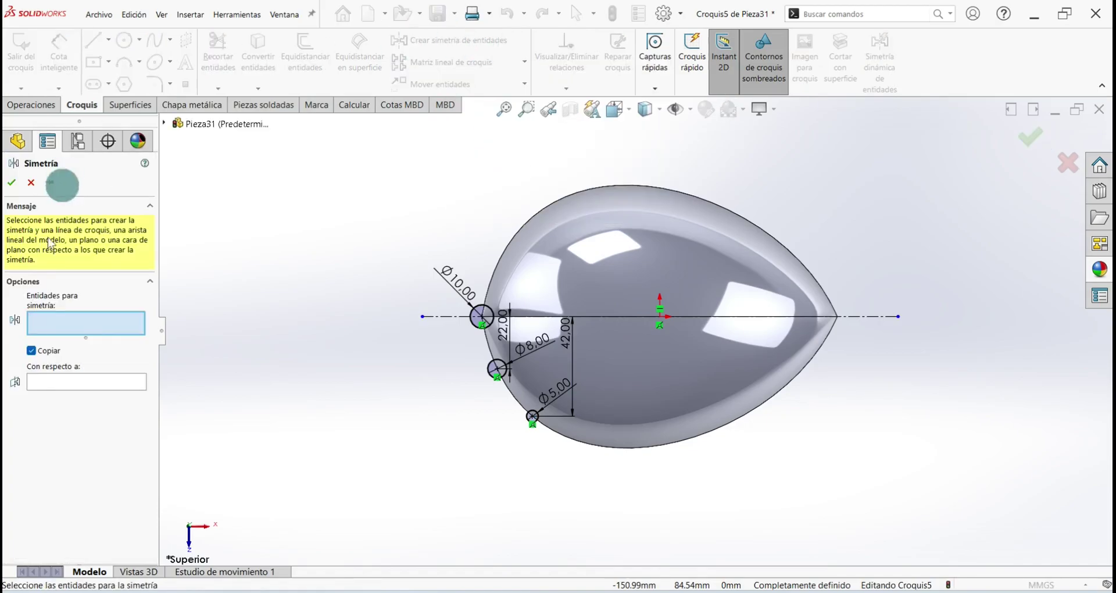
{"action": "left_click", "coordinate": [481, 315]}
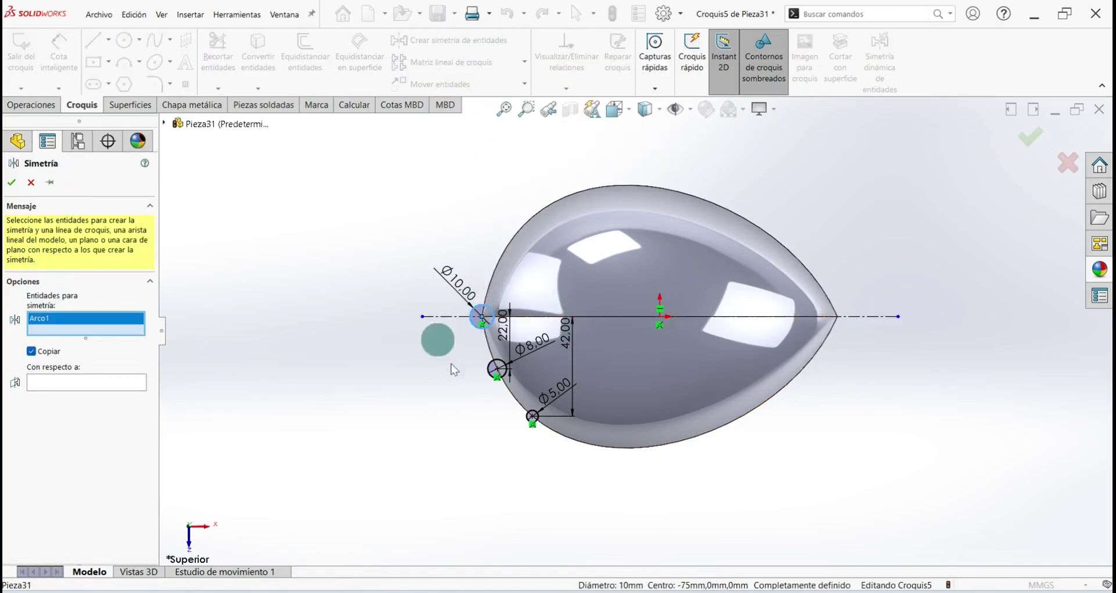
{"action": "left_click", "coordinate": [492, 378]}
{"action": "left_click", "coordinate": [528, 428]}
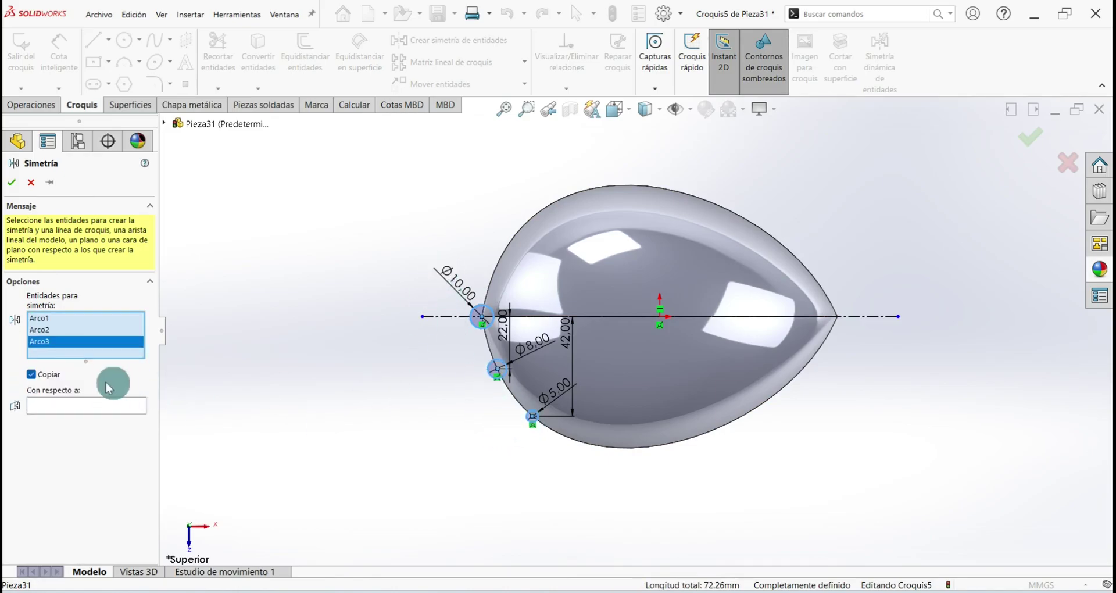
{"action": "left_click", "coordinate": [86, 406]}
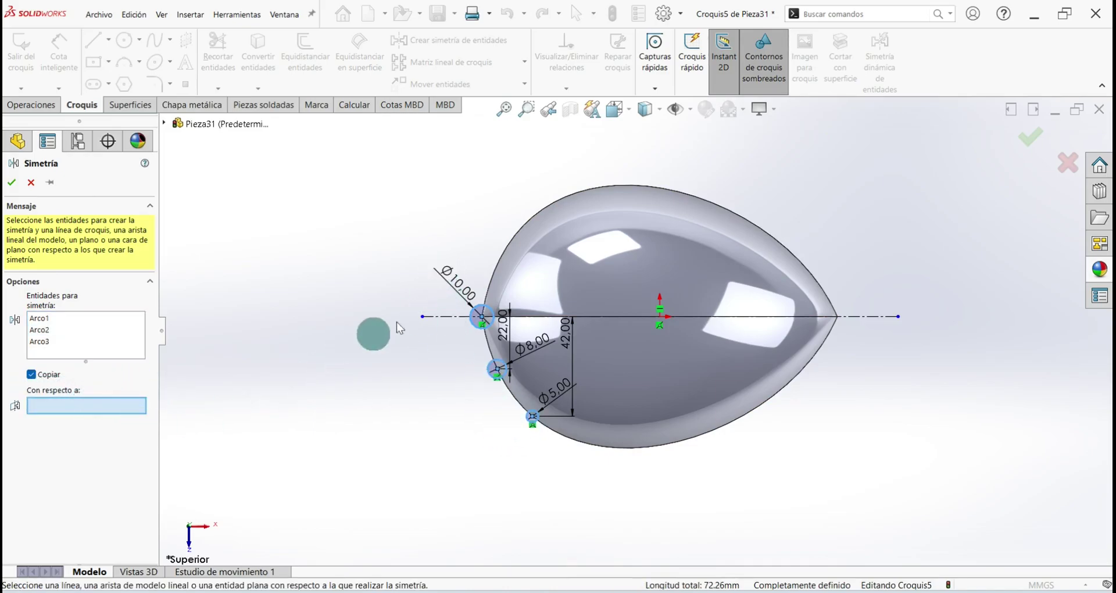
{"action": "left_click", "coordinate": [445, 316]}
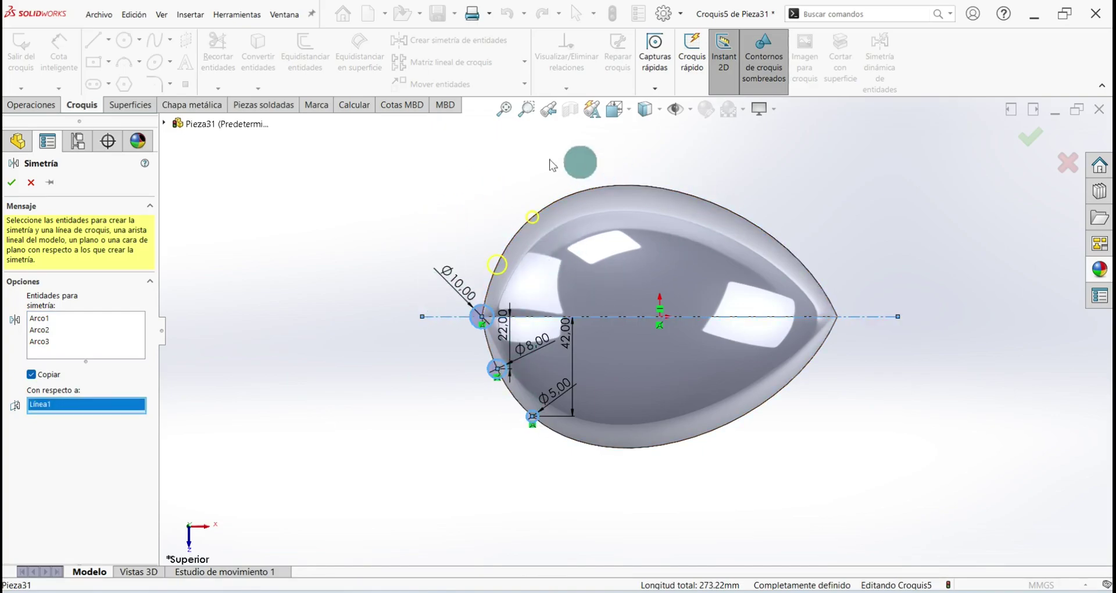
{"action": "left_click", "coordinate": [19, 183]}
{"action": "left_click", "coordinate": [21, 49]}
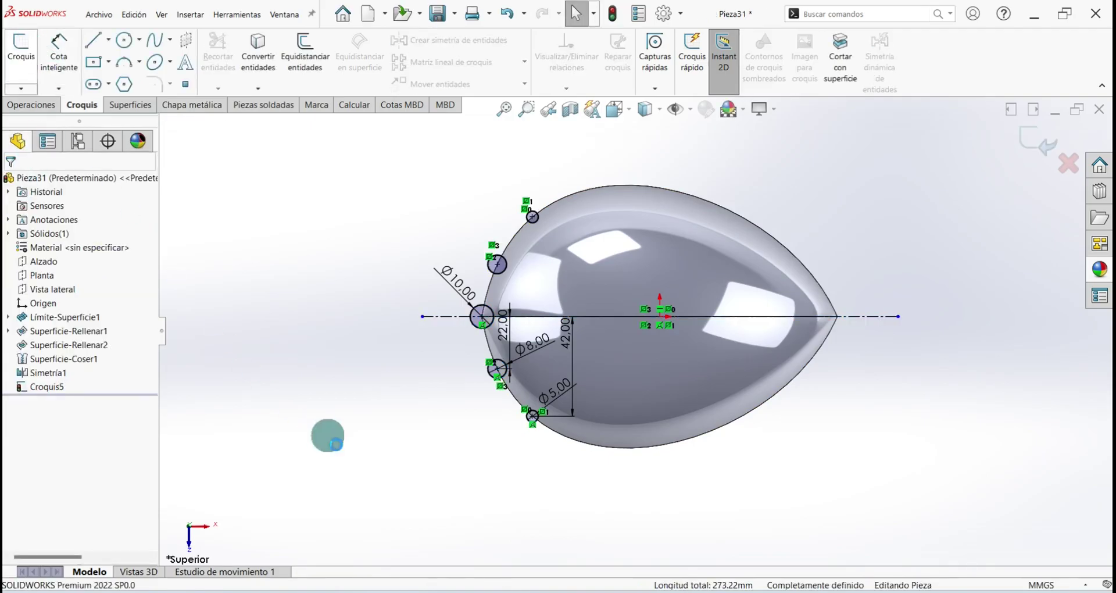
- Create swept cut Cortar-Barrer1 with Croquis5 as profile and Croquis1 as path
{"action": "key", "text": "ctrl+7"}
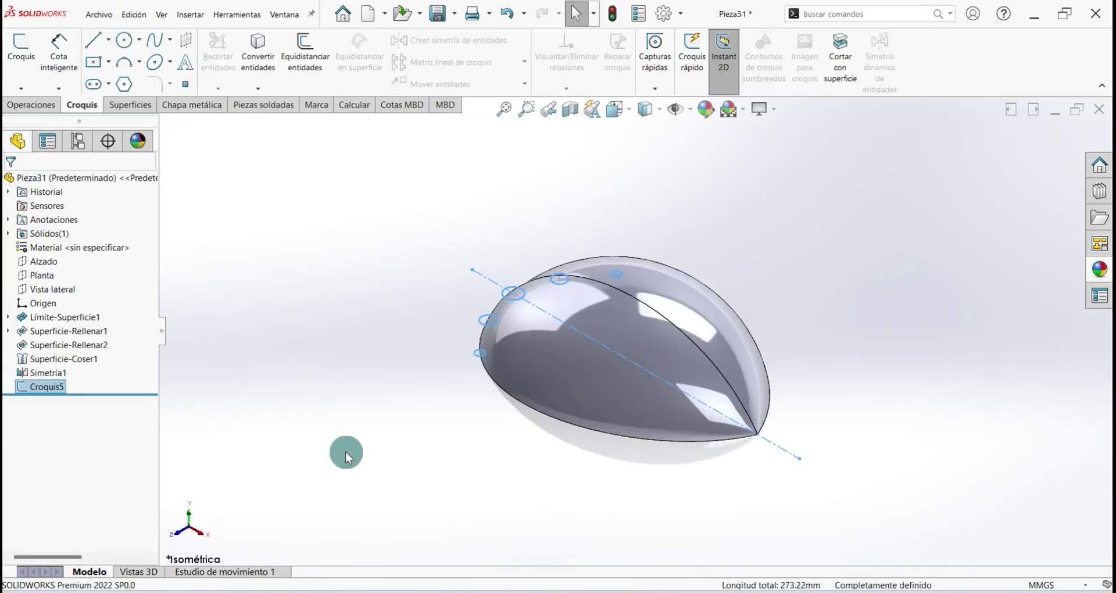
{"action": "left_click", "coordinate": [33, 106]}
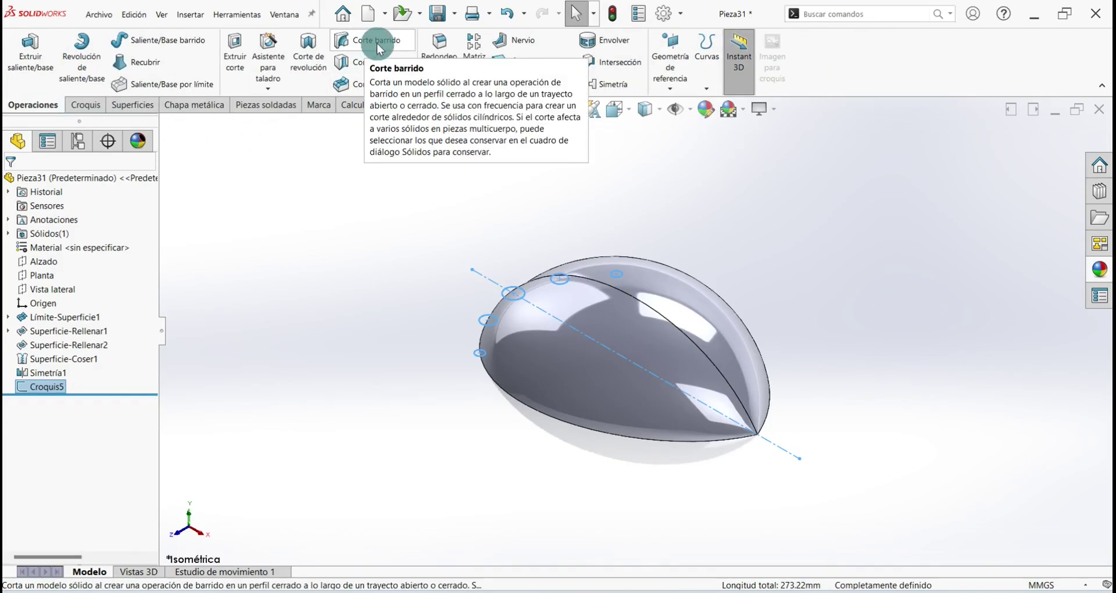
{"action": "left_click", "coordinate": [356, 47]}
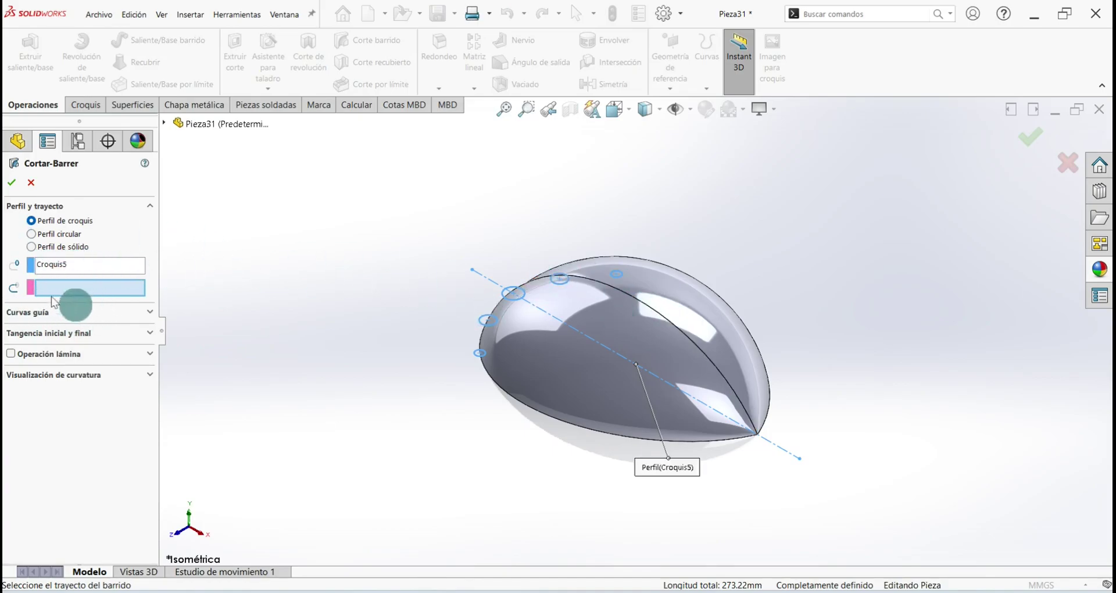
{"action": "left_click", "coordinate": [165, 124]}
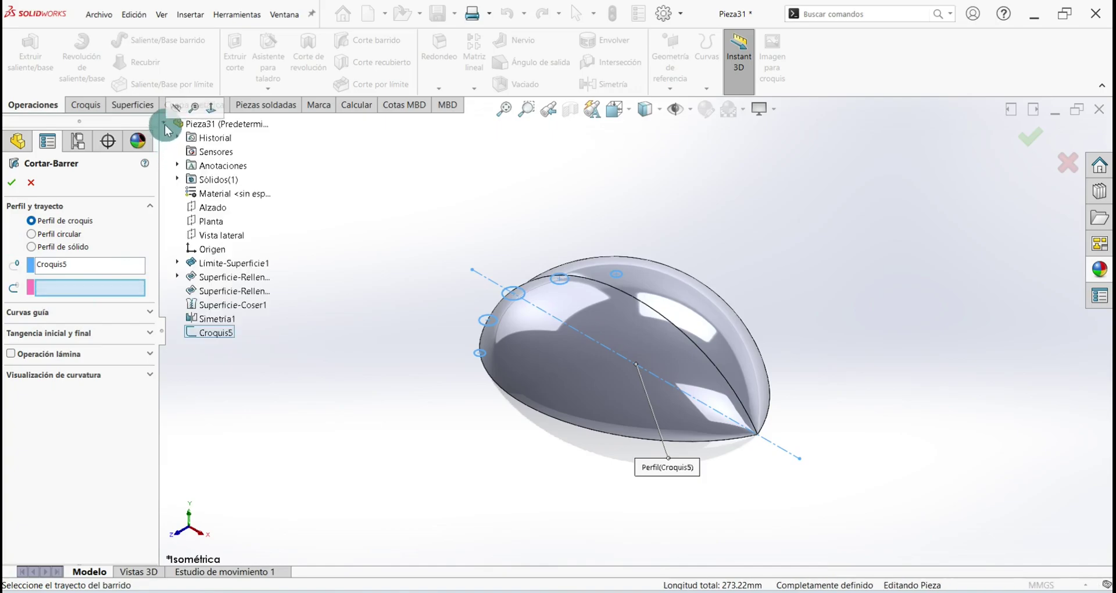
{"action": "left_click", "coordinate": [178, 263]}
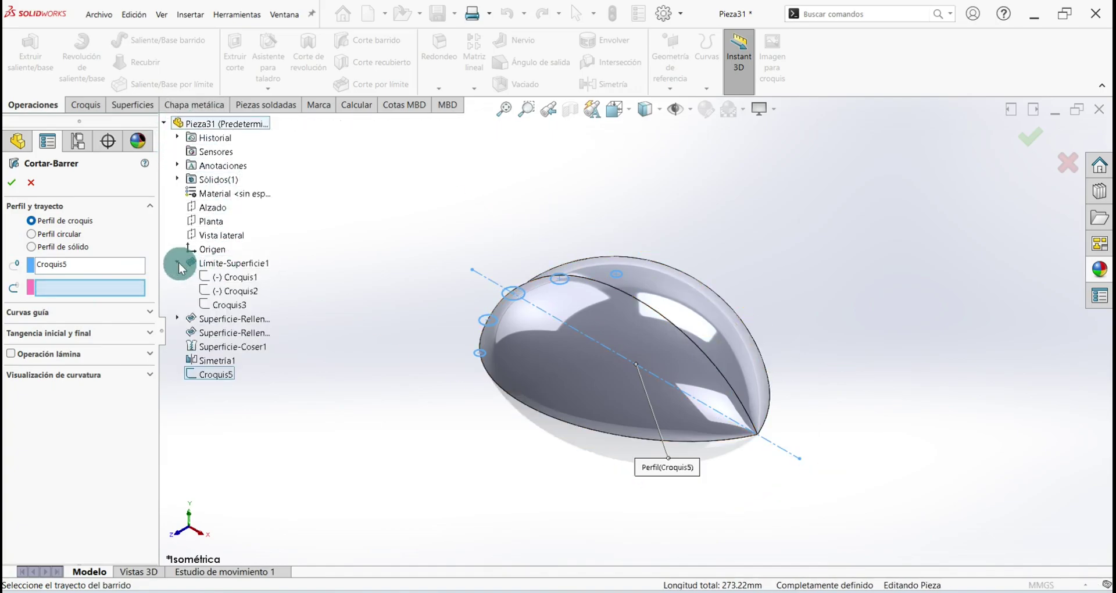
{"action": "left_click", "coordinate": [244, 277]}
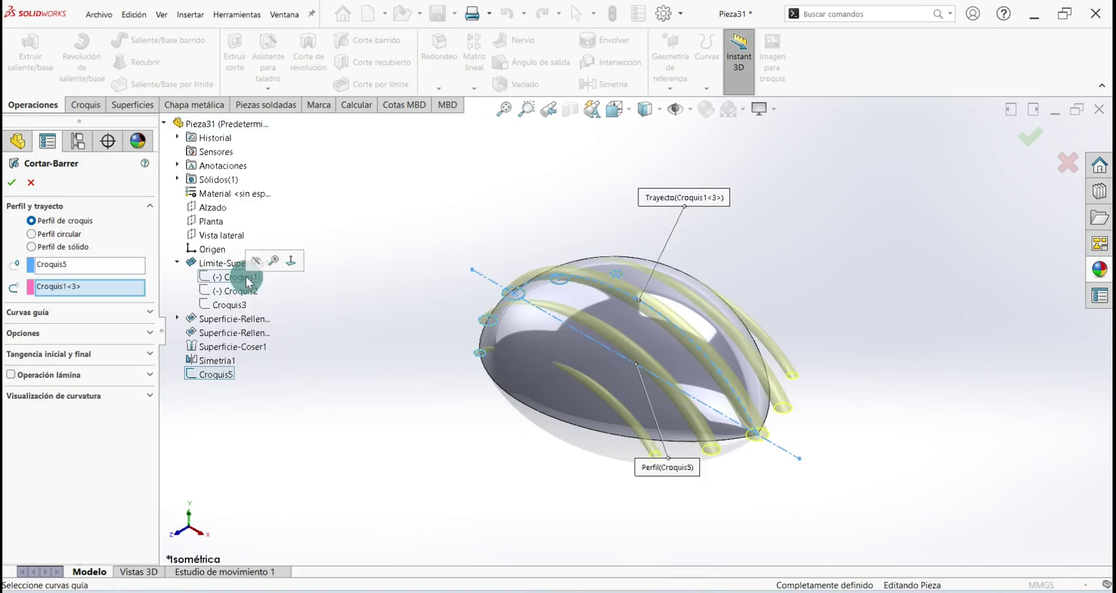
{"action": "left_click", "coordinate": [503, 291]}
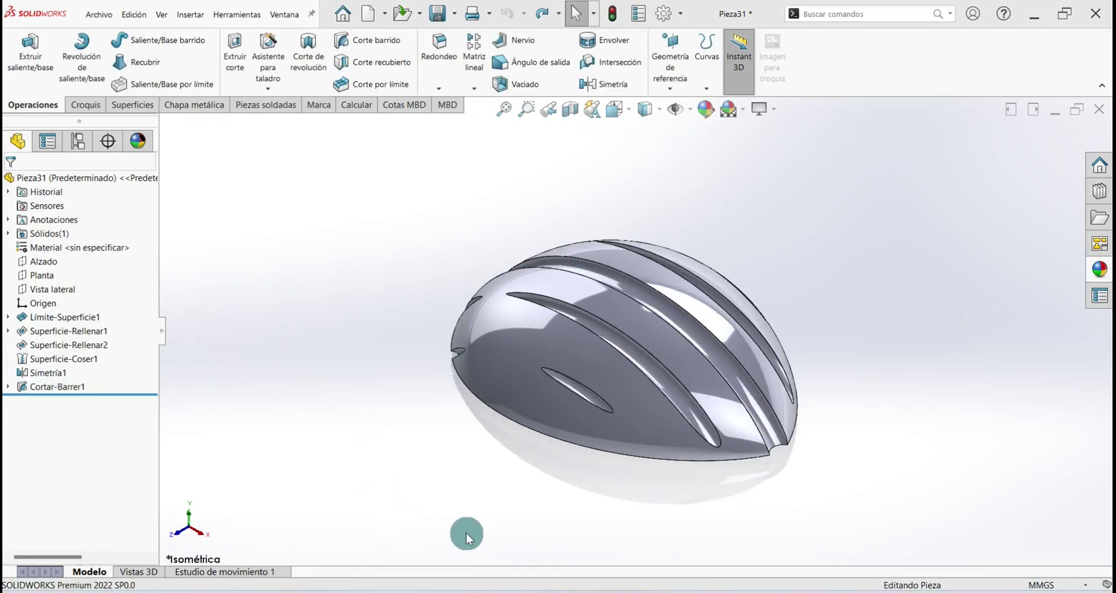
- Inspect the slotted helmet and expand Cortar-Barrer1 to show Croquis5 and Croquis1
{"action": "mouse_move", "coordinate": [411, 277]}
{"action": "middle_mouse_down"}
{"action": "mouse_move", "coordinate": [374, 325]}
{"action": "mouse_move", "coordinate": [415, 292]}
{"action": "middle_mouse_up"}
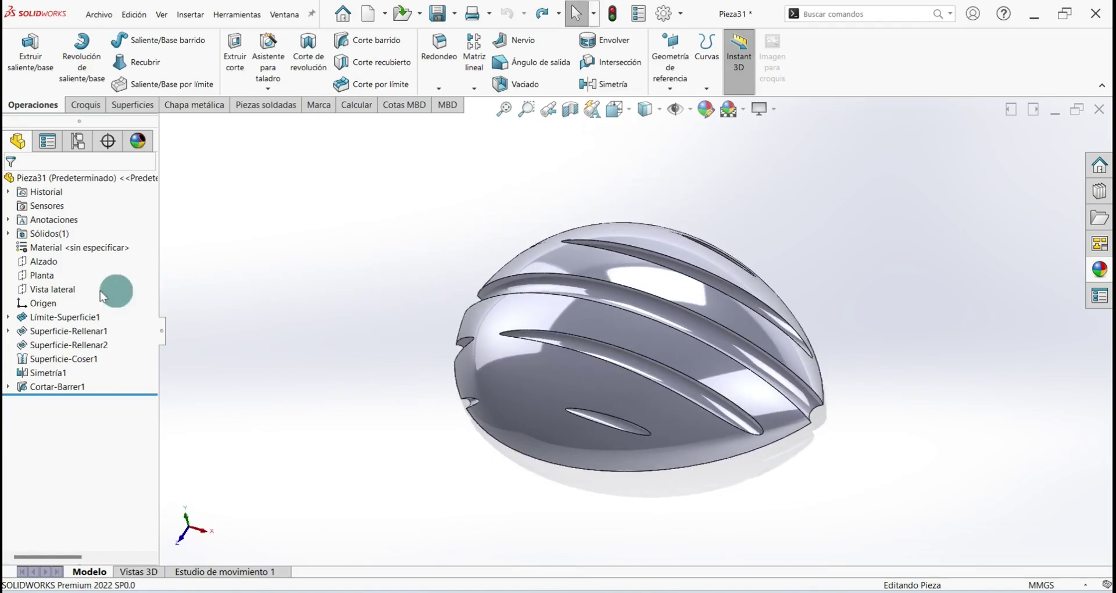
{"action": "left_click", "coordinate": [8, 316]}
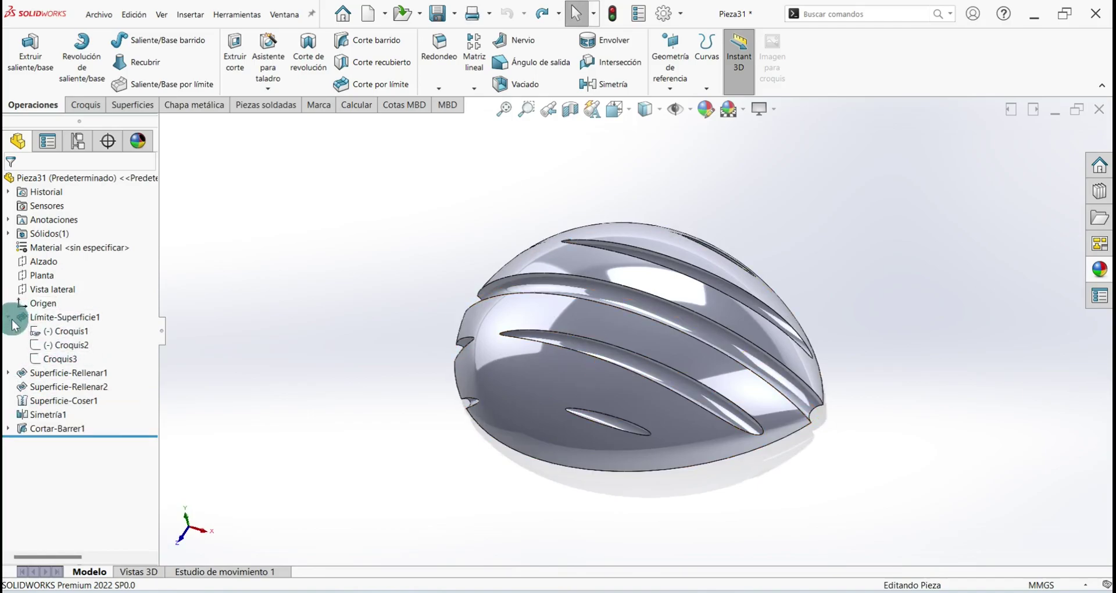
{"action": "left_click", "coordinate": [9, 317]}
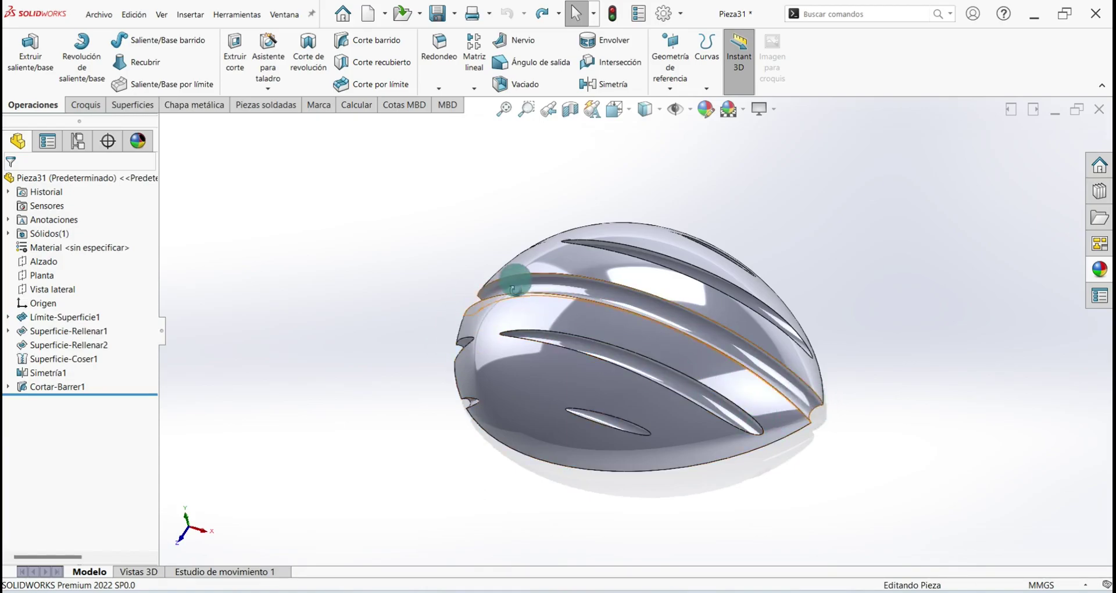
{"action": "middle_click_drag", "start_coordinate": [511, 273], "coordinate": [539, 363]}
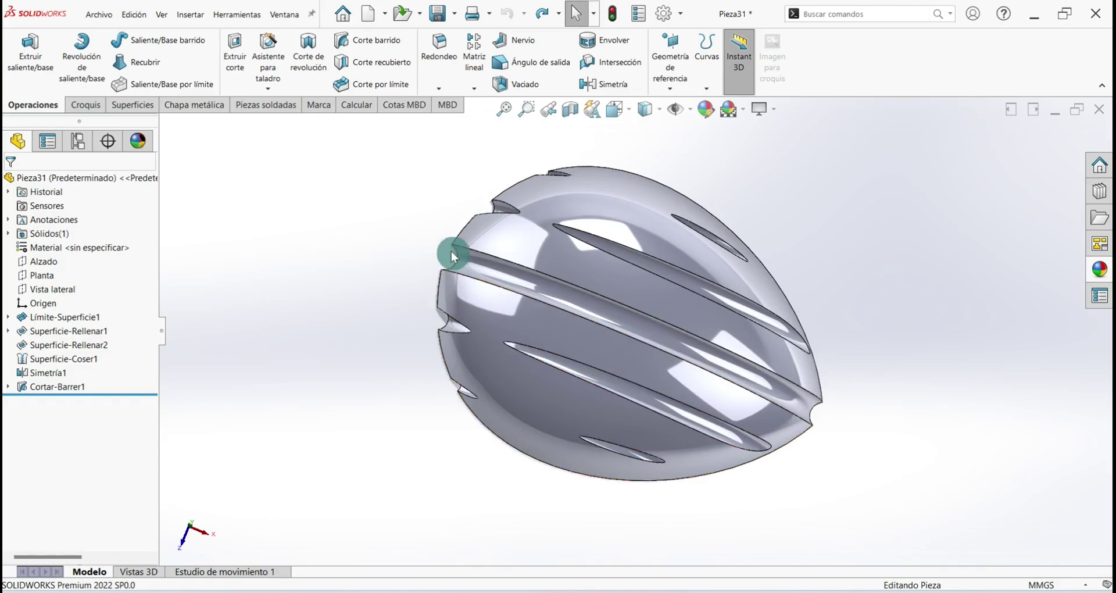
{"action": "mouse_move", "coordinate": [804, 442]}
{"action": "middle_mouse_down"}
{"action": "mouse_move", "coordinate": [730, 348]}
{"action": "mouse_move", "coordinate": [593, 319]}
{"action": "middle_mouse_up"}
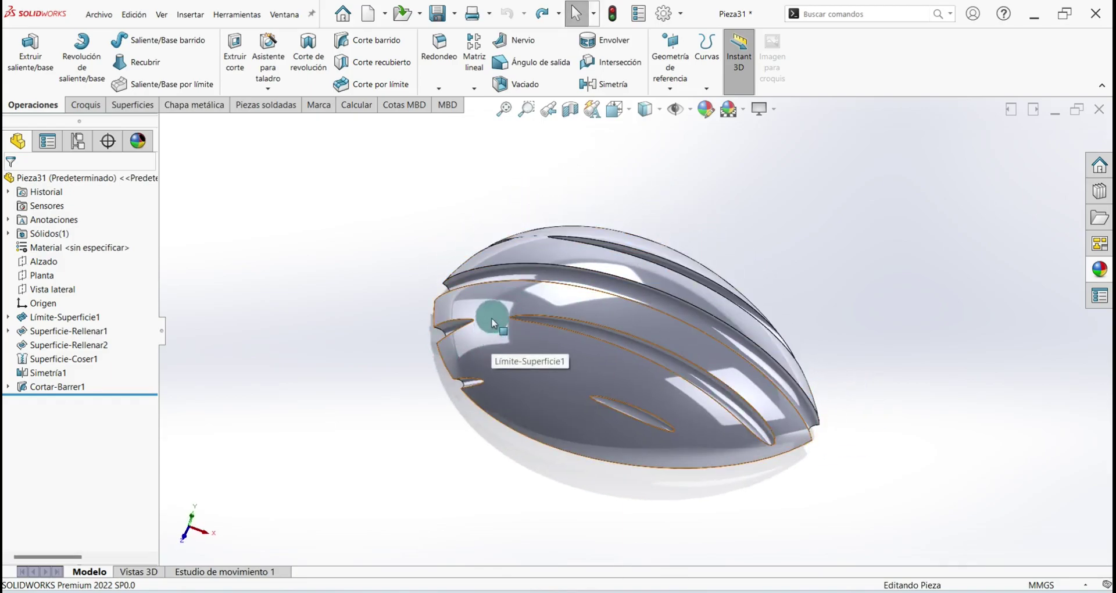
{"action": "left_click", "coordinate": [8, 387]}
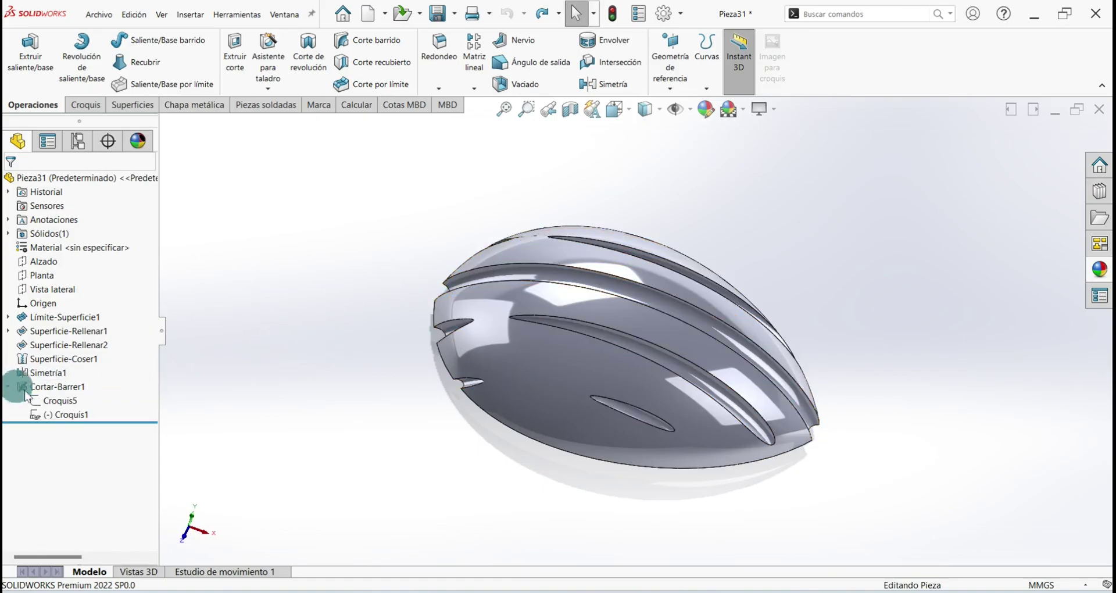
- Edit Croquis5, changing the lower circle from Ø8 to Ø12, and rebuild the groove cut
{"action": "right_click", "coordinate": [45, 407]}
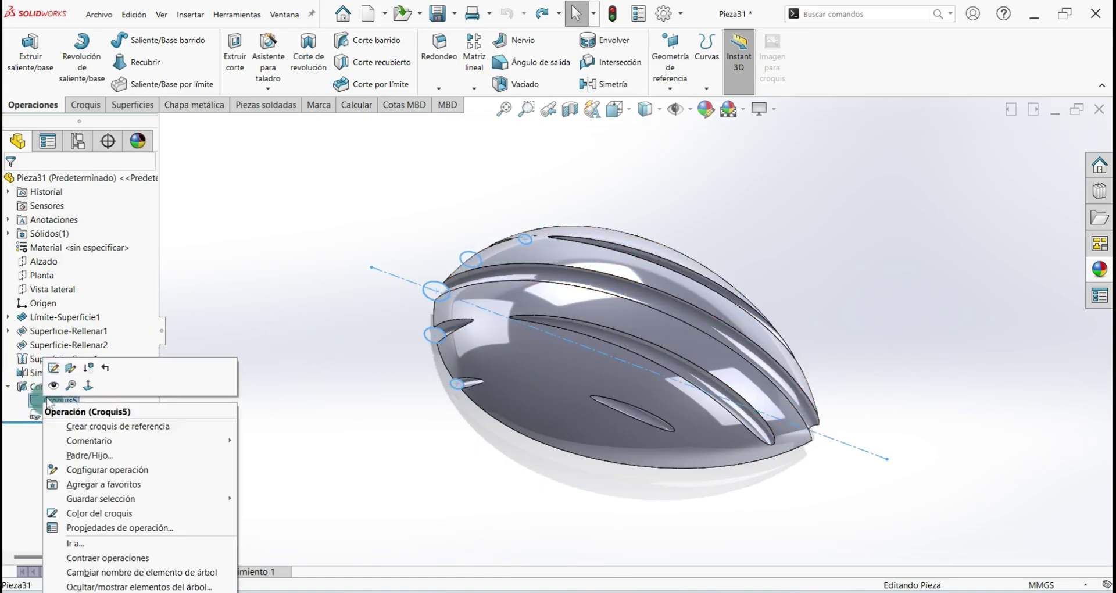
{"action": "left_click", "coordinate": [54, 368]}
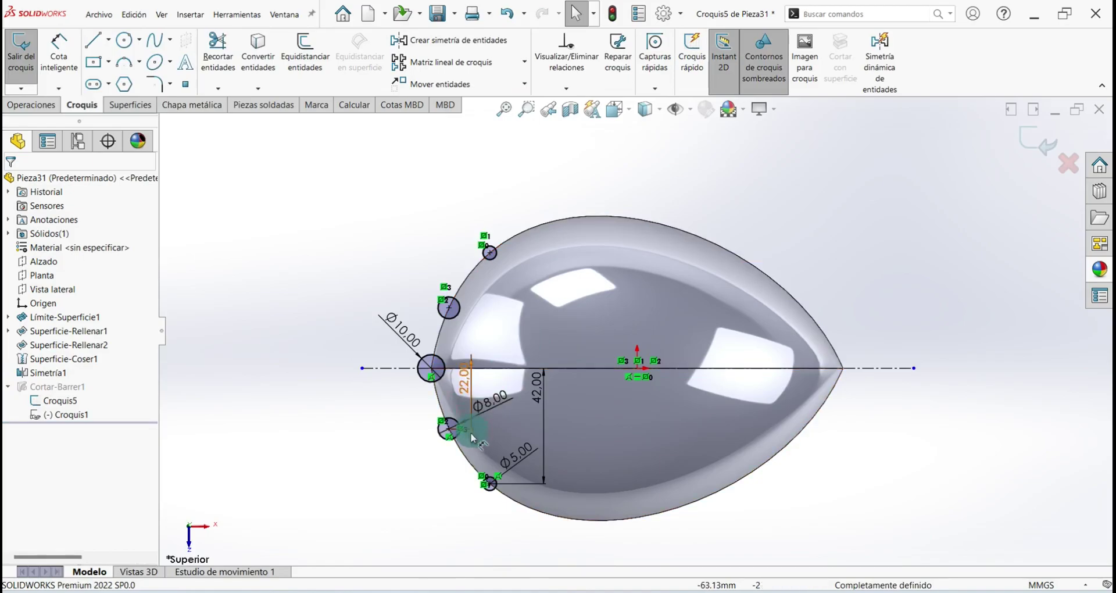
{"action": "scroll", "coordinate": [427, 354], "scroll_direction": "down", "scroll_amount": 5}
{"action": "left_click", "coordinate": [387, 366]}
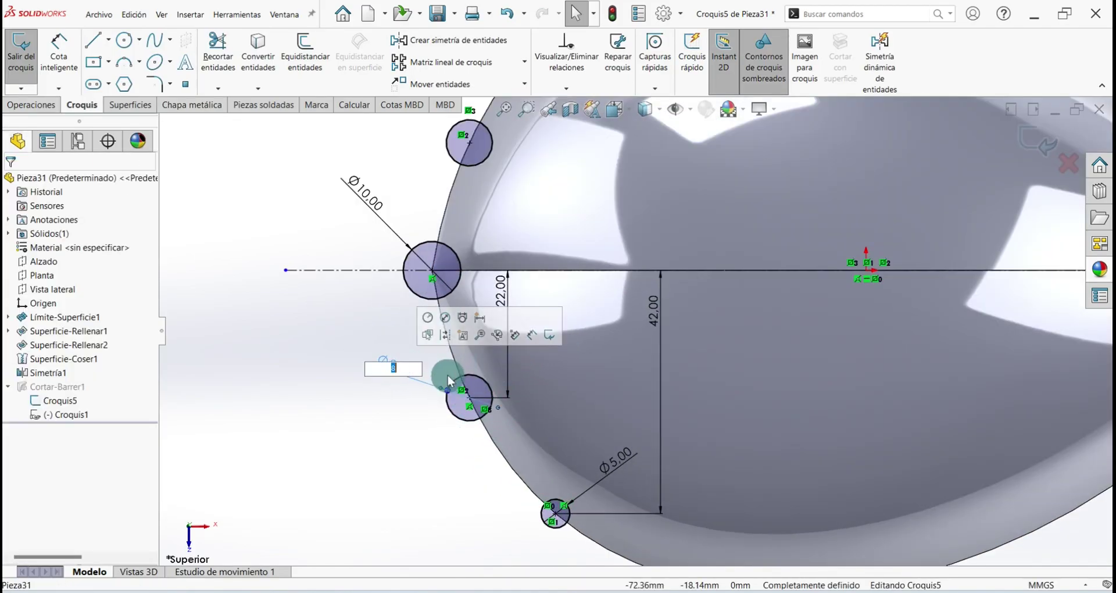
{"action": "type", "text": "12"}
{"action": "key", "text": "Return"}
{"action": "key", "text": "z"}
{"action": "key", "text": "z"}
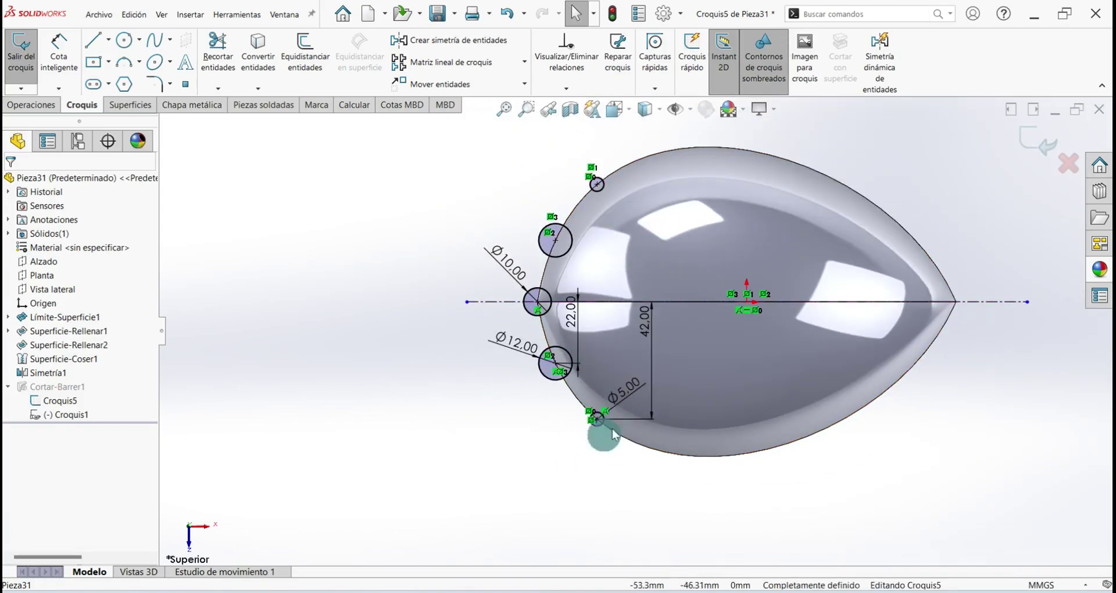
{"action": "left_click", "coordinate": [21, 58]}
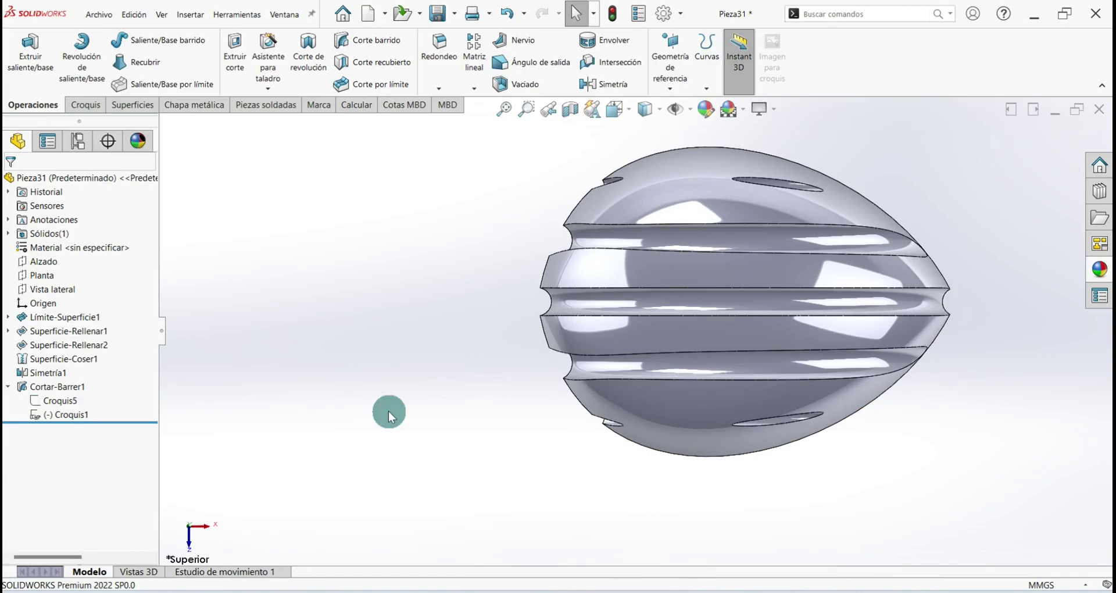
{"action": "key", "text": "ctrl+7"}
- Inspect the rebuilt grooves and collapse the Cortar-Barrer1 sketch list
{"action": "mouse_move", "coordinate": [651, 332]}
{"action": "middle_mouse_down"}
{"action": "mouse_move", "coordinate": [655, 322]}
{"action": "mouse_move", "coordinate": [459, 261]}
{"action": "middle_mouse_up"}
{"action": "middle_click_drag", "start_coordinate": [618, 440], "coordinate": [425, 425]}
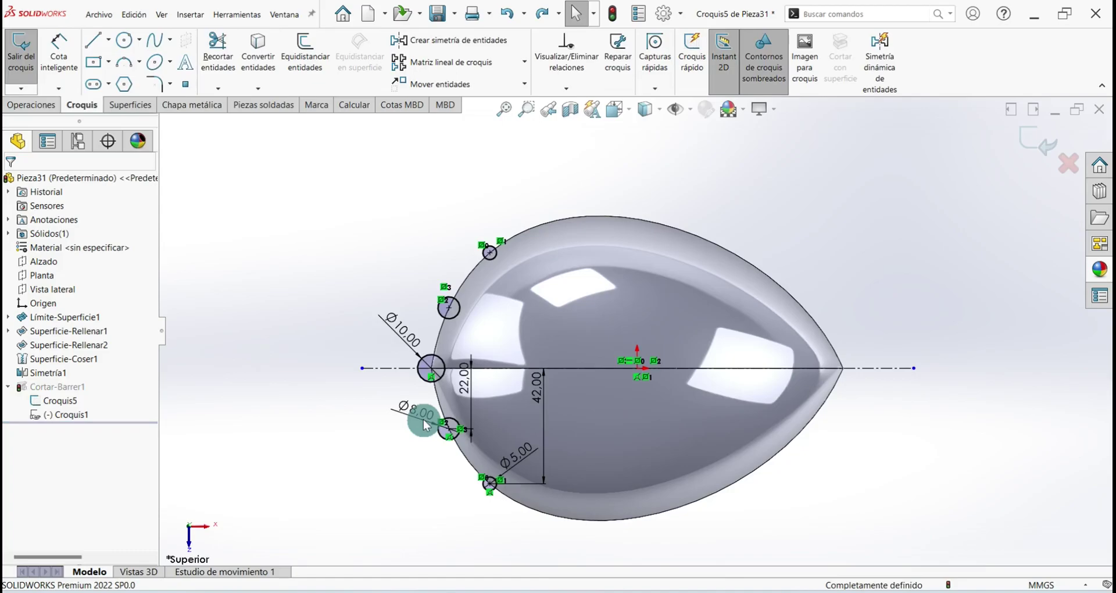
{"action": "left_click_drag", "start_coordinate": [425, 426], "coordinate": [388, 469]}
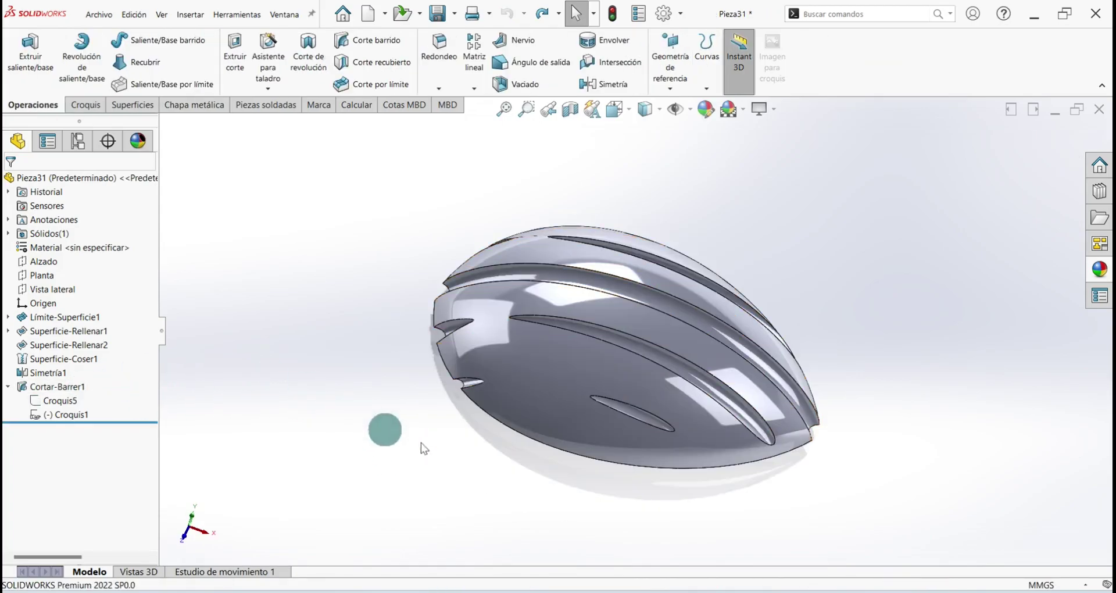
{"action": "middle_click_drag", "start_coordinate": [467, 423], "coordinate": [394, 443]}
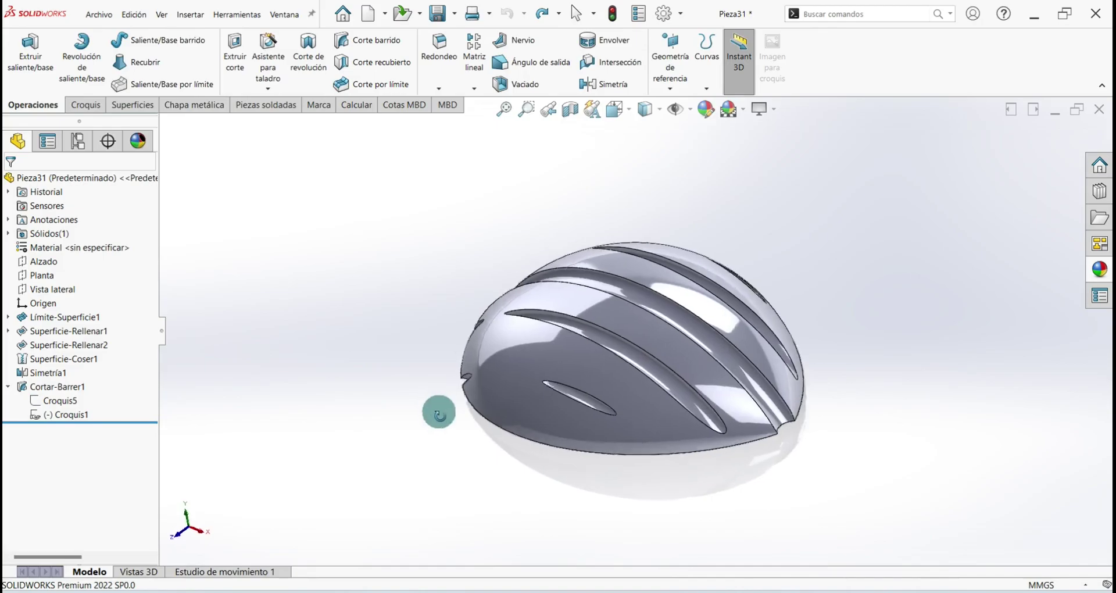
{"action": "left_click", "coordinate": [8, 387]}
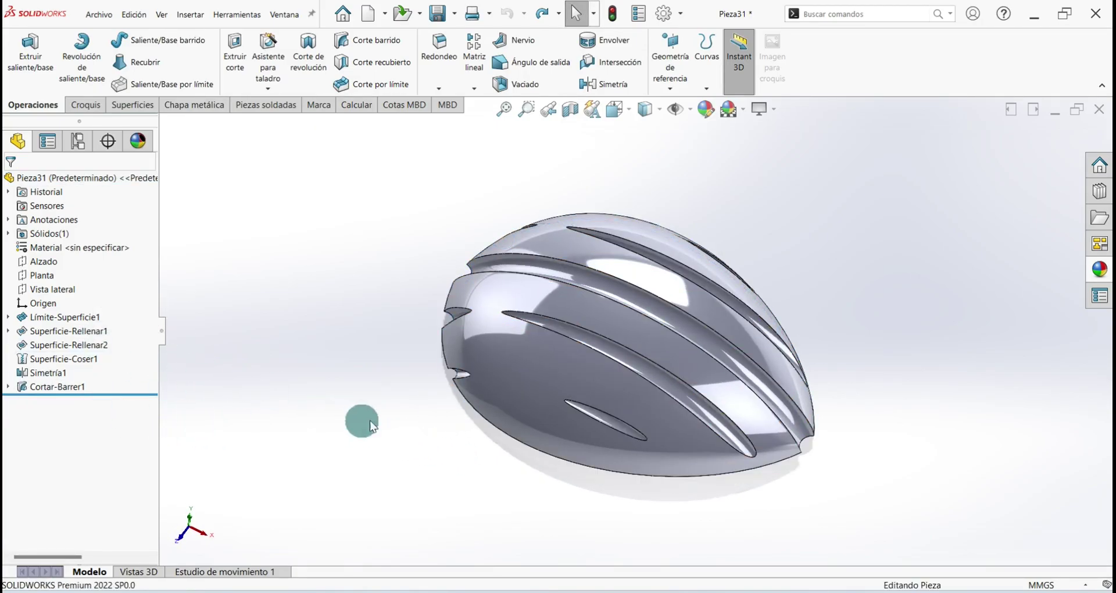
- Save Pieza31 and turn the helmet over to expose its flat bottom face
{"action": "key", "text": "ctrl+7"}
{"action": "key", "text": "ctrl+s"}
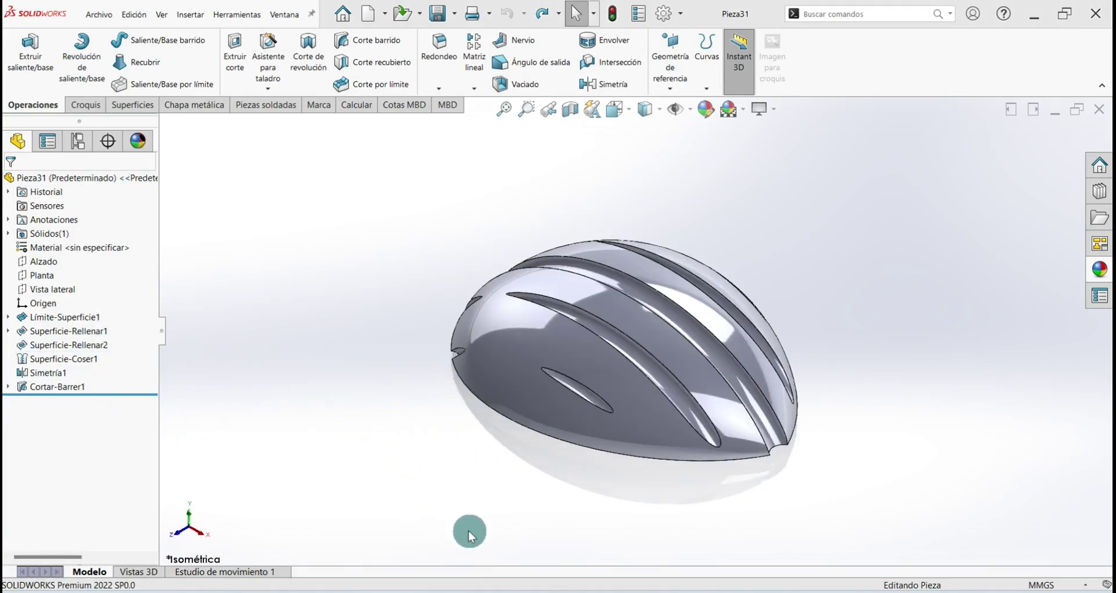
{"action": "mouse_move", "coordinate": [469, 529]}
{"action": "middle_mouse_down"}
{"action": "mouse_move", "coordinate": [672, 319]}
{"action": "mouse_move", "coordinate": [389, 509]}
{"action": "middle_mouse_up"}
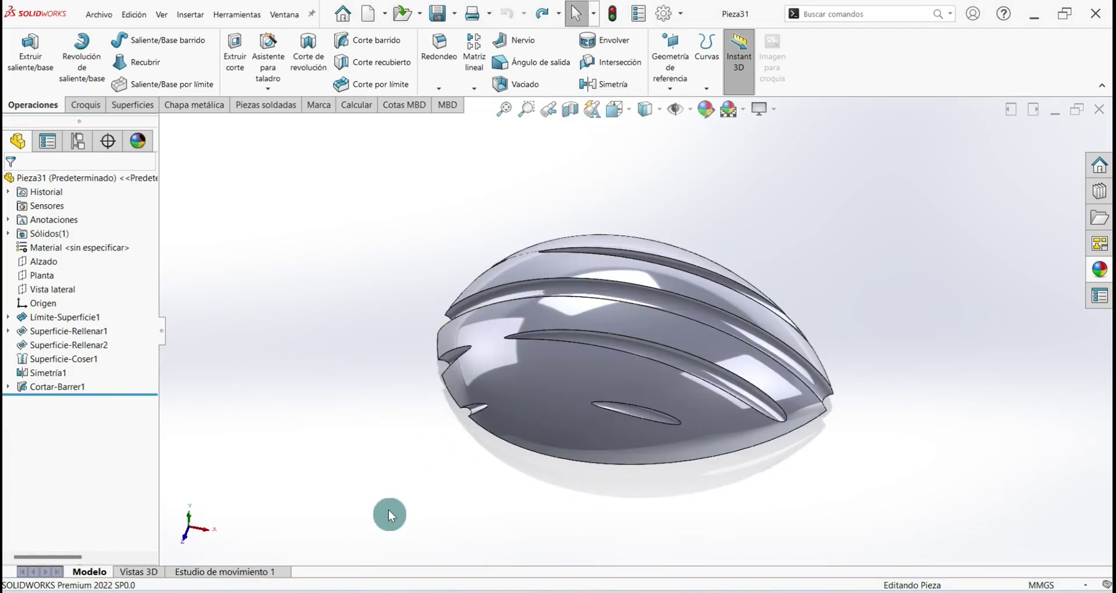
{"action": "key", "text": "ctrl+7"}
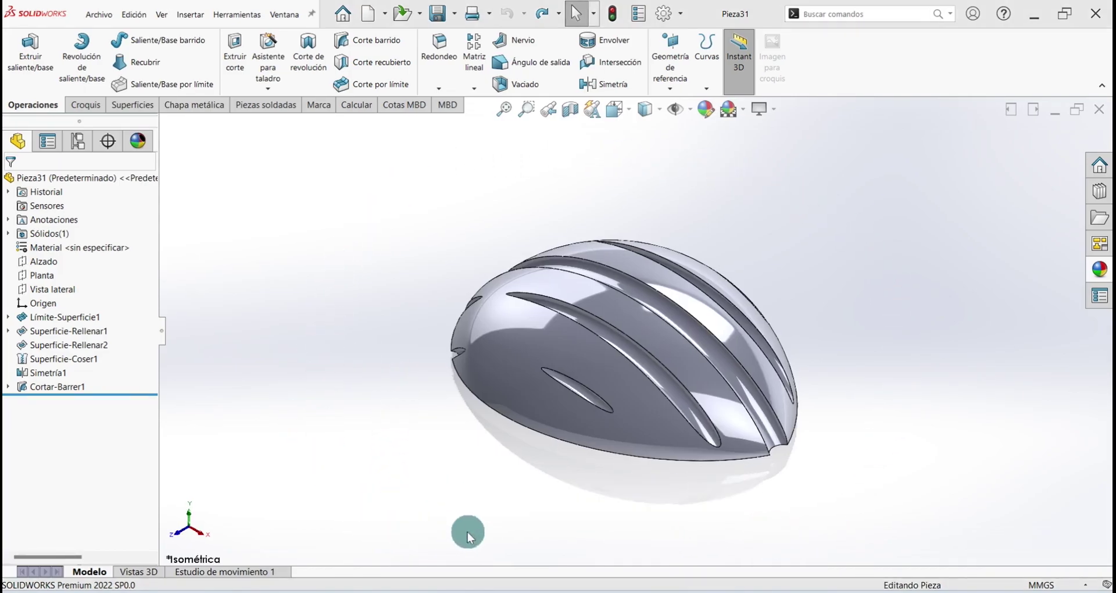
{"action": "mouse_move", "coordinate": [521, 496]}
{"action": "middle_mouse_down"}
{"action": "mouse_move", "coordinate": [564, 295]}
{"action": "mouse_move", "coordinate": [649, 357]}
{"action": "middle_mouse_up"}
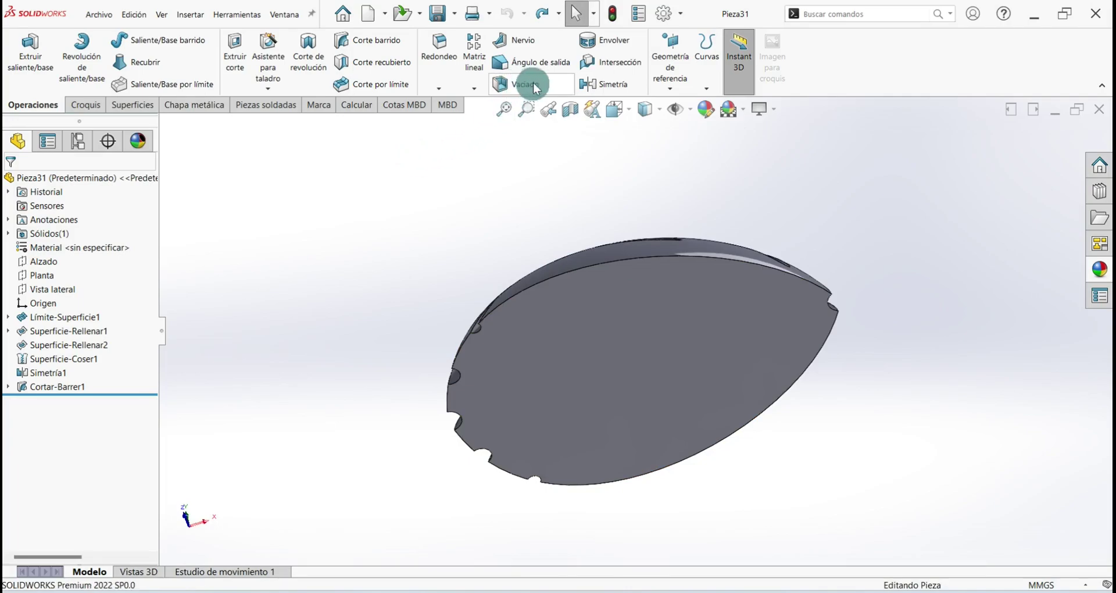
- Create Vaciado1, removing the flat bottom face with a 1 mm wall thickness
{"action": "left_click", "coordinate": [512, 84]}
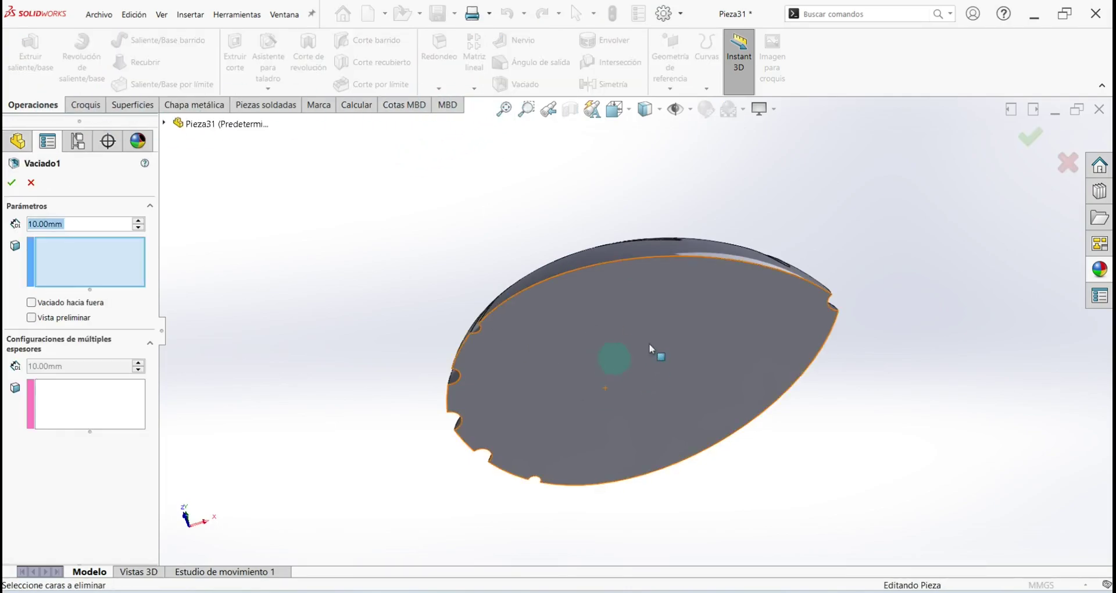
{"action": "left_click", "coordinate": [592, 331]}
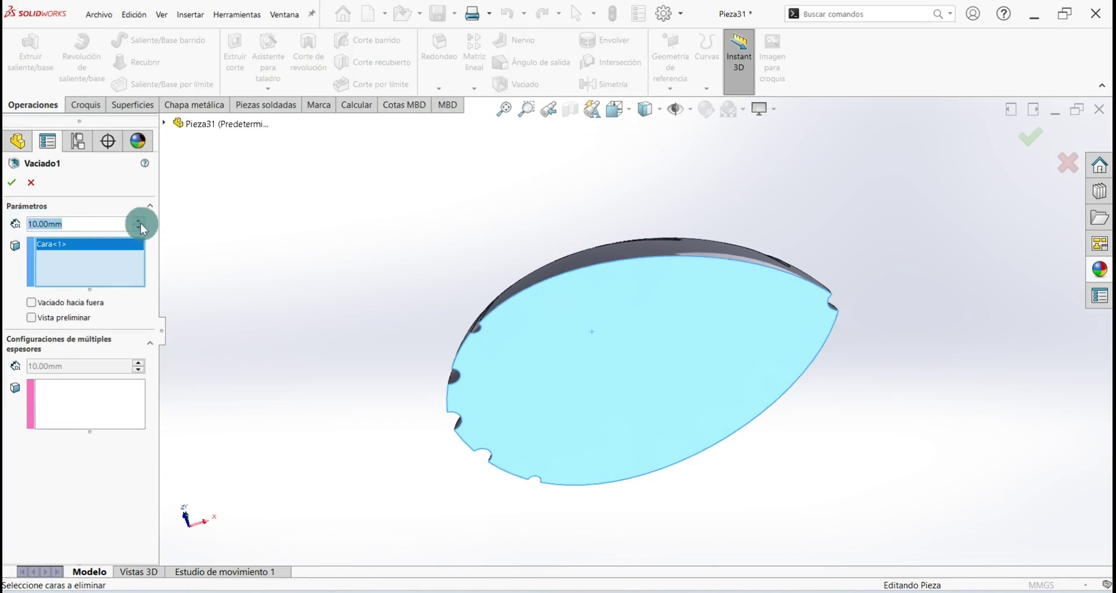
{"action": "type", "text": "1"}
{"action": "key", "text": "Return"}
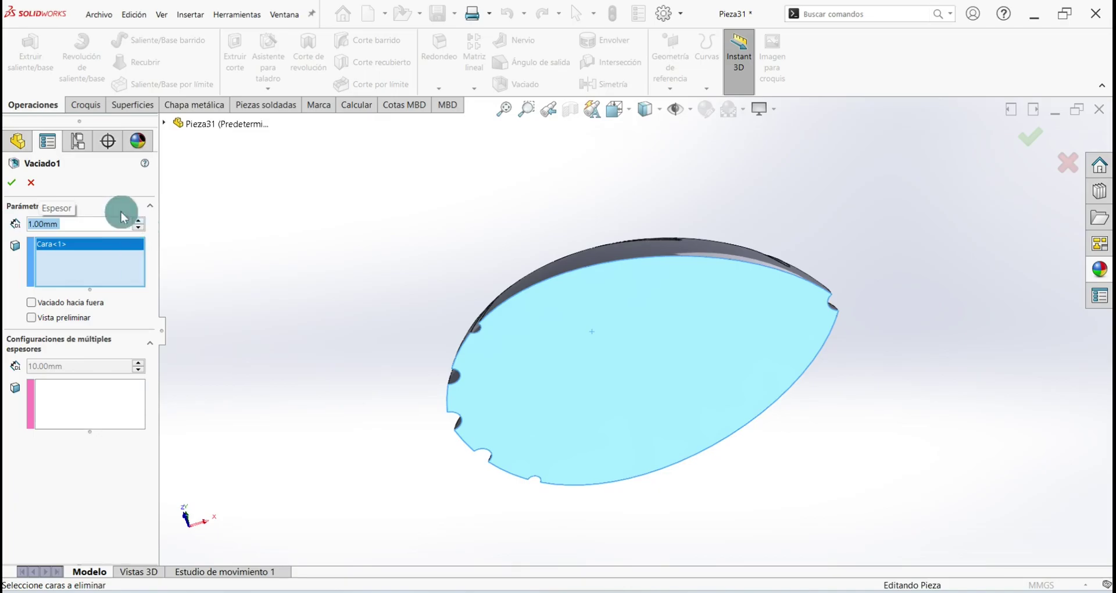
{"action": "left_click", "coordinate": [14, 183]}
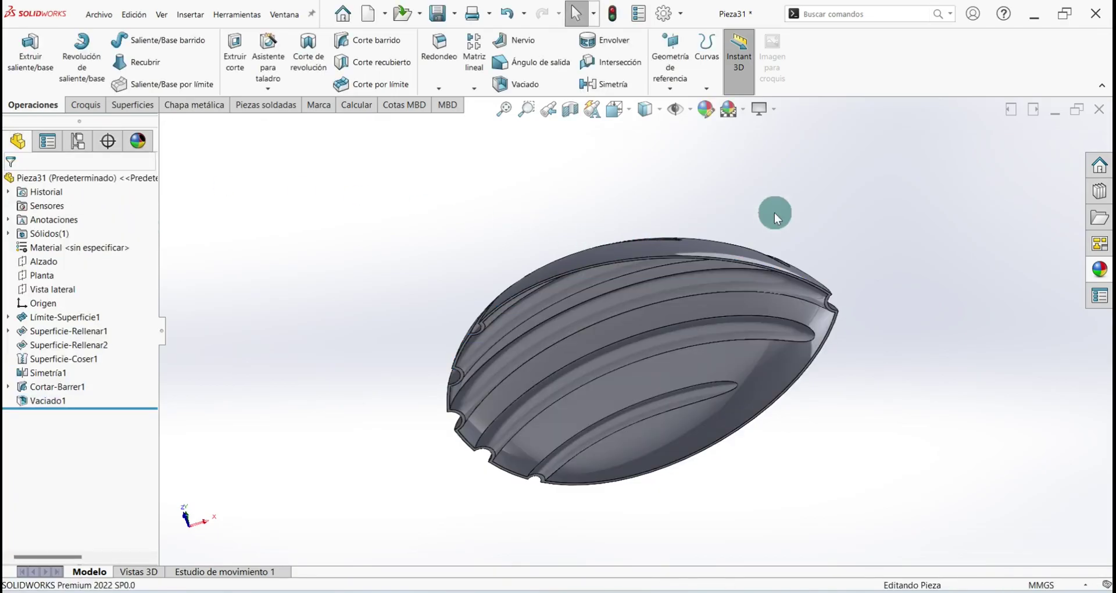
{"action": "mouse_move", "coordinate": [581, 239]}
{"action": "middle_mouse_down"}
{"action": "mouse_move", "coordinate": [726, 365]}
{"action": "mouse_move", "coordinate": [731, 431]}
{"action": "mouse_move", "coordinate": [498, 424]}
{"action": "mouse_move", "coordinate": [509, 438]}
{"action": "mouse_move", "coordinate": [511, 386]}
{"action": "mouse_move", "coordinate": [683, 152]}
{"action": "middle_mouse_up"}
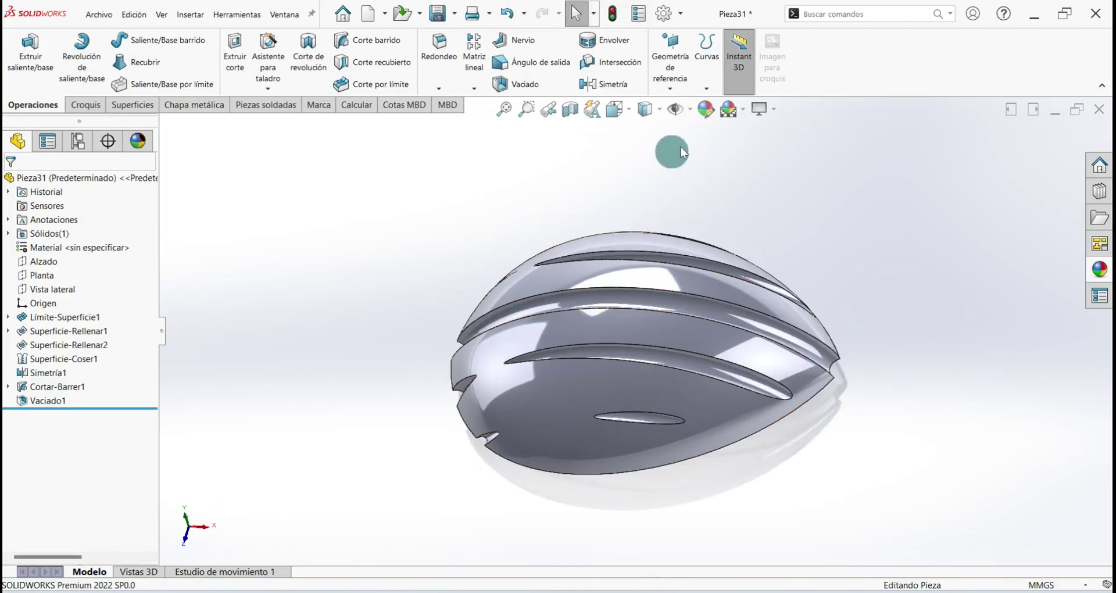
- Apply the Metal > Níquel 'níquel fundido' appearance to the entire helmet part
{"action": "left_click", "coordinate": [706, 116]}
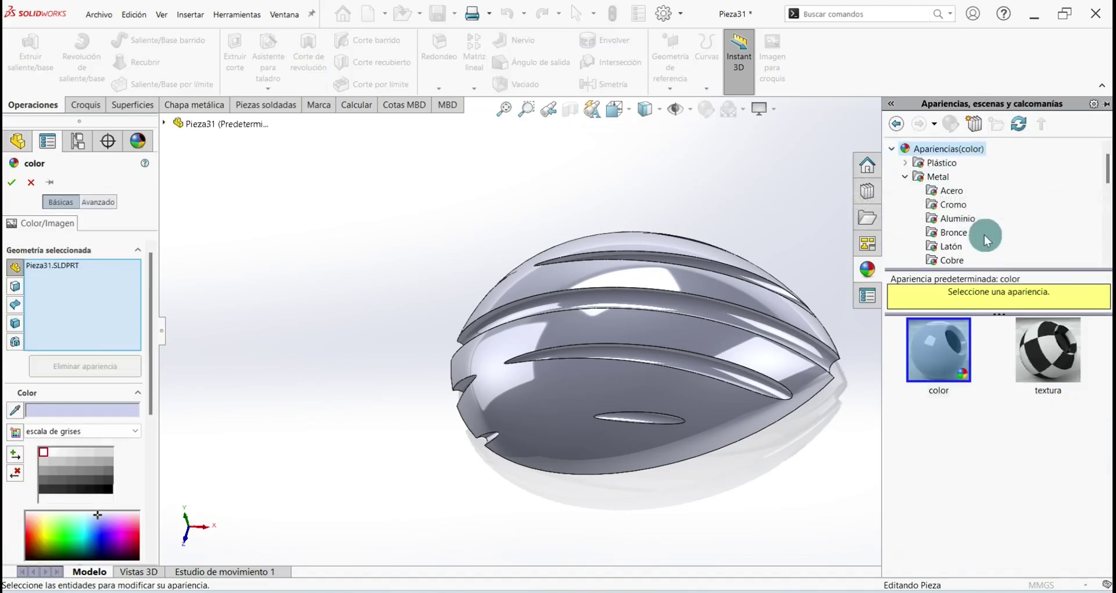
{"action": "scroll", "coordinate": [975, 252], "scroll_direction": "down", "scroll_amount": 1}
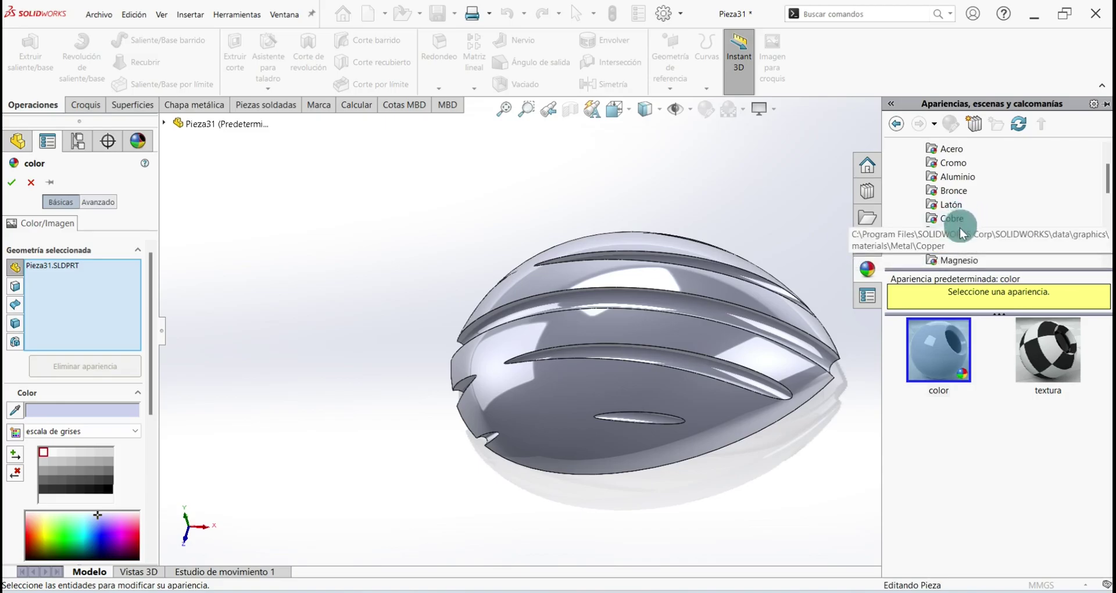
{"action": "left_click", "coordinate": [960, 233]}
{"action": "scroll", "coordinate": [1055, 455], "scroll_direction": "down", "scroll_amount": 2}
{"action": "scroll", "coordinate": [1037, 450], "scroll_direction": "down", "scroll_amount": 2}
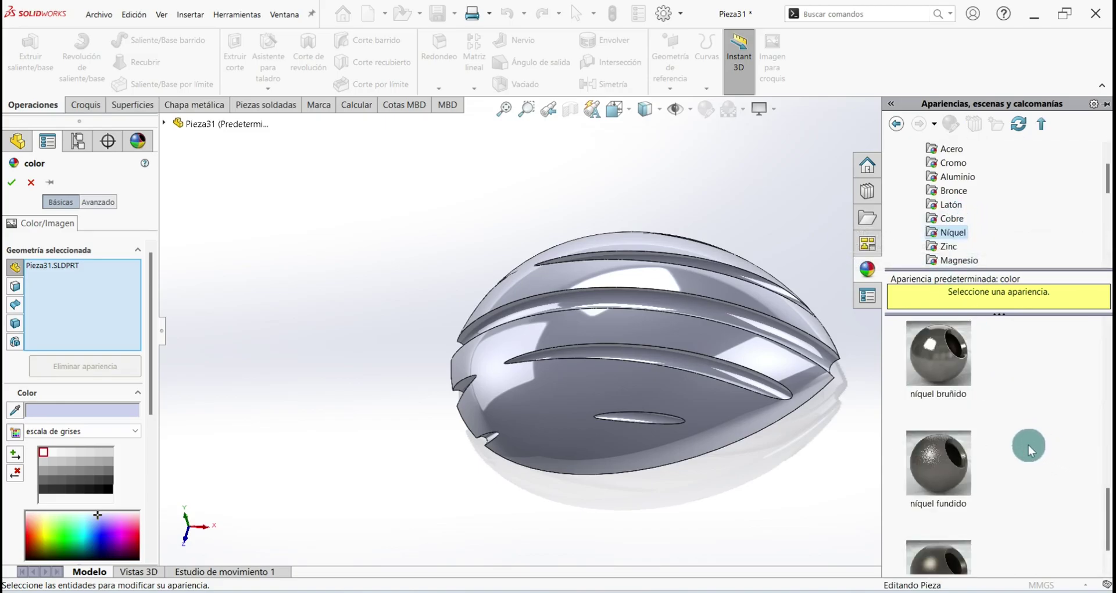
{"action": "scroll", "coordinate": [991, 445], "scroll_direction": "down", "scroll_amount": 1}
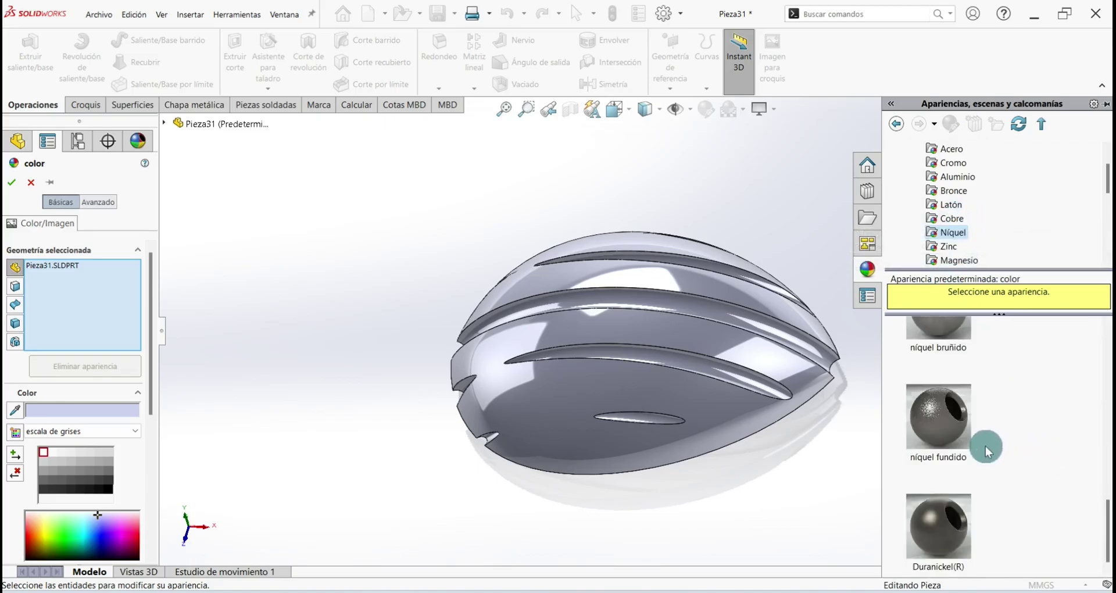
{"action": "left_click", "coordinate": [954, 426]}
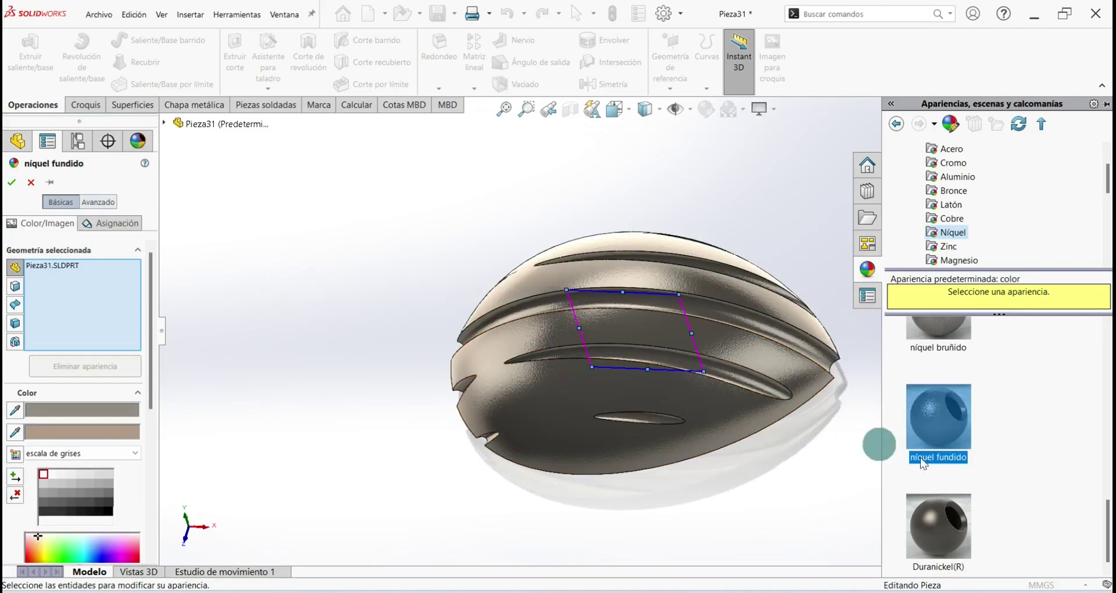
{"action": "left_click", "coordinate": [12, 182]}
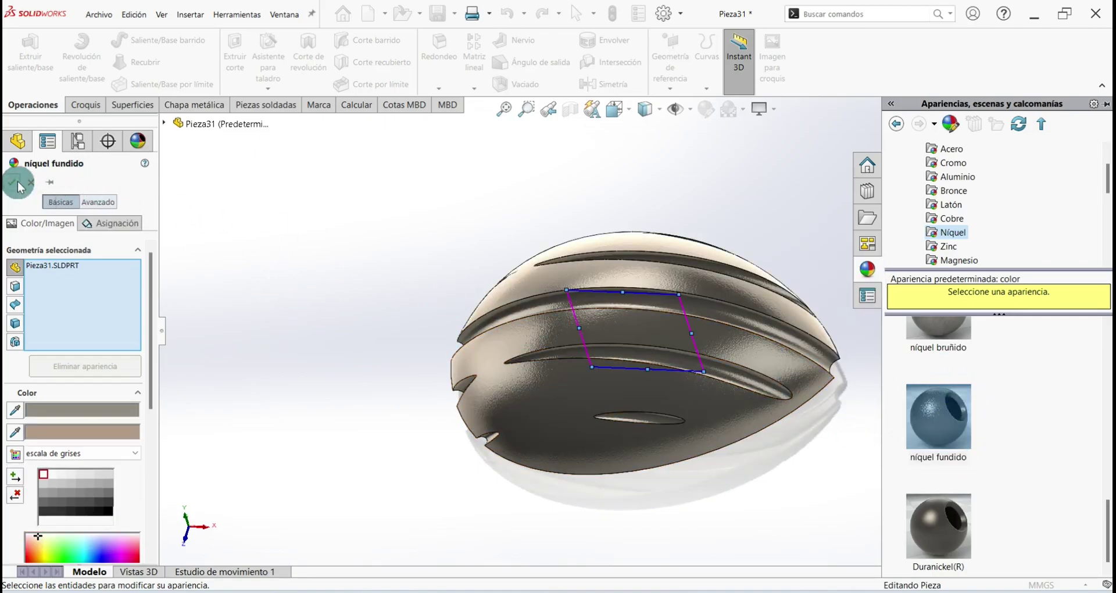
{"action": "mouse_move", "coordinate": [301, 250]}
{"action": "middle_mouse_down"}
{"action": "mouse_move", "coordinate": [908, 351]}
{"action": "mouse_move", "coordinate": [615, 394]}
{"action": "mouse_move", "coordinate": [443, 510]}
{"action": "middle_mouse_up"}
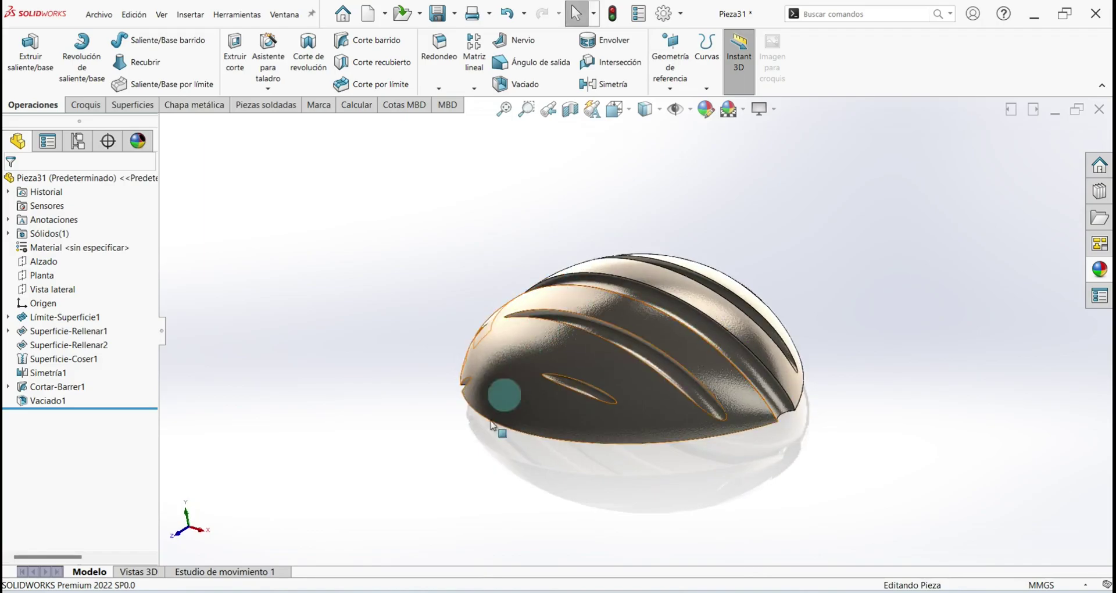
{"action": "key", "text": "ctrl+7"}
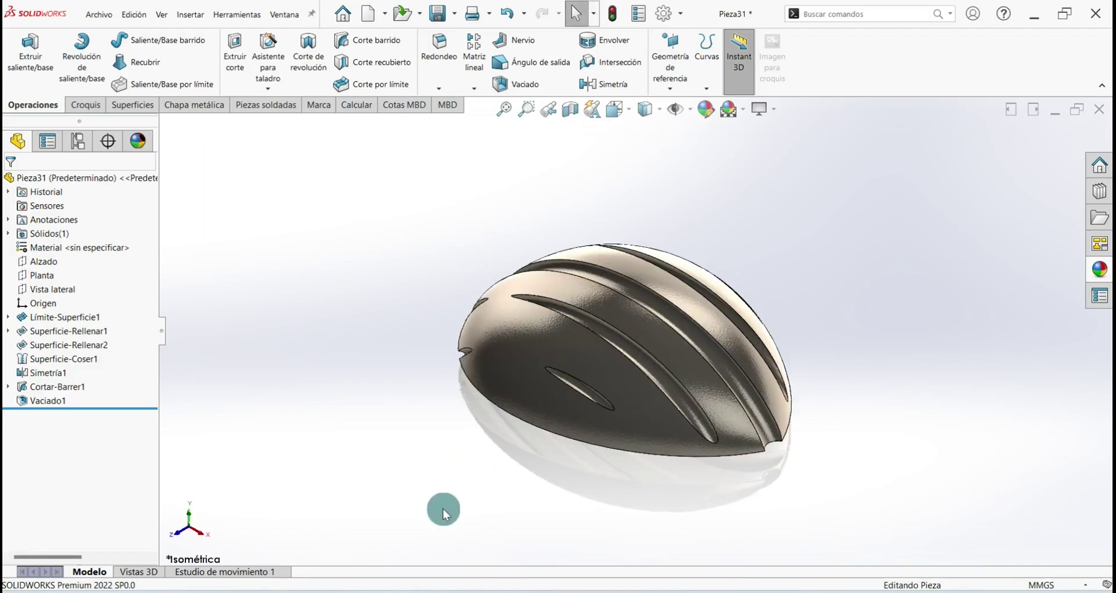
{"action": "mouse_move", "coordinate": [469, 531]}
{"action": "middle_mouse_down"}
{"action": "mouse_move", "coordinate": [346, 490]}
{"action": "mouse_move", "coordinate": [785, 488]}
{"action": "mouse_move", "coordinate": [647, 491]}
{"action": "mouse_move", "coordinate": [468, 425]}
{"action": "mouse_move", "coordinate": [389, 484]}
{"action": "middle_mouse_up"}
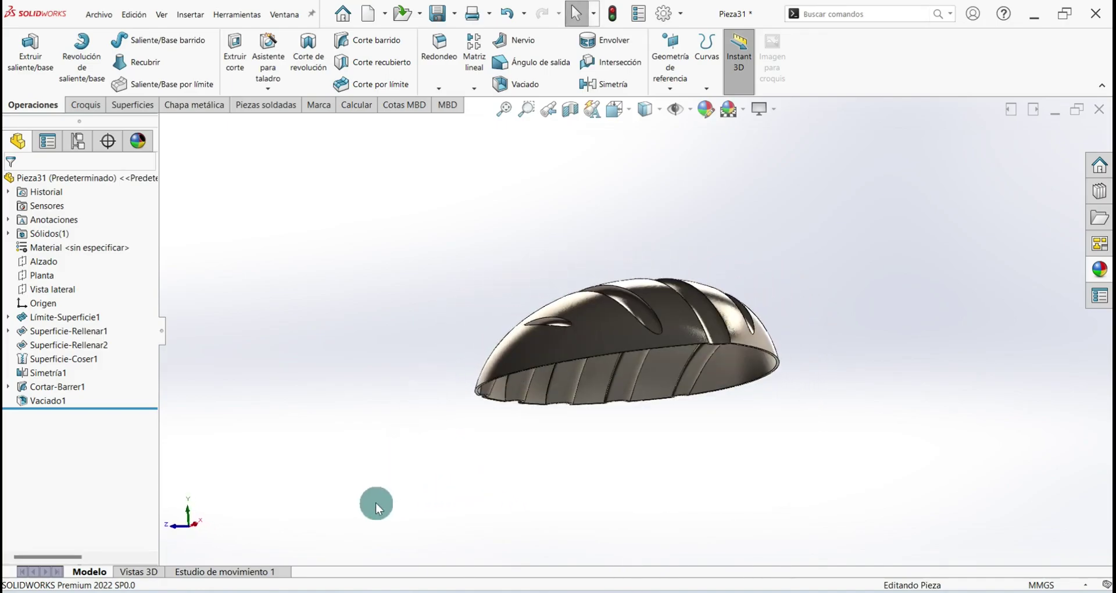
{"action": "key", "text": "ctrl+7"}
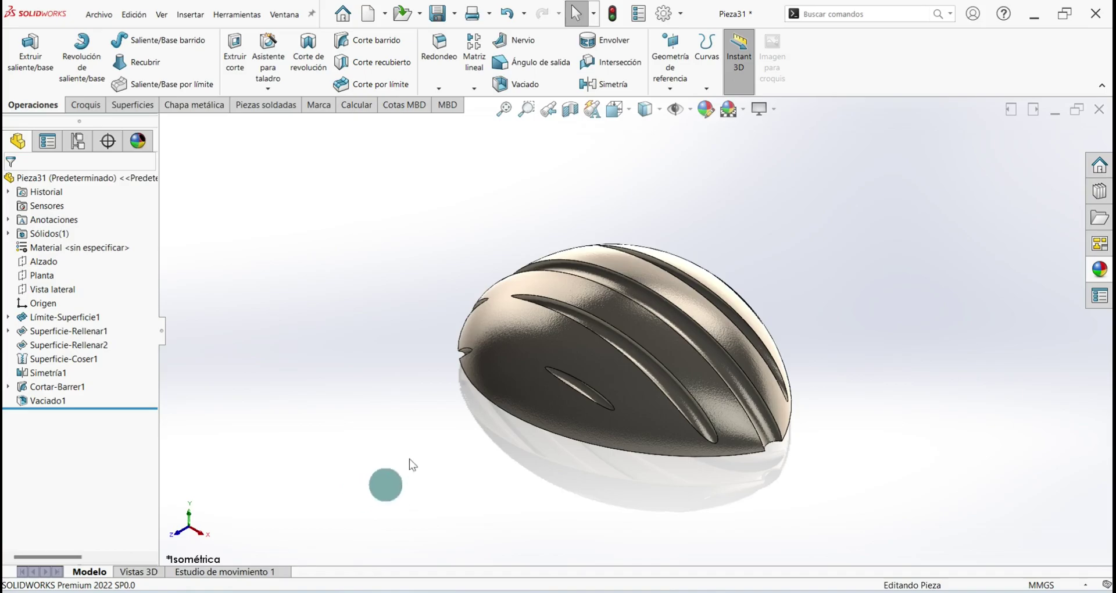